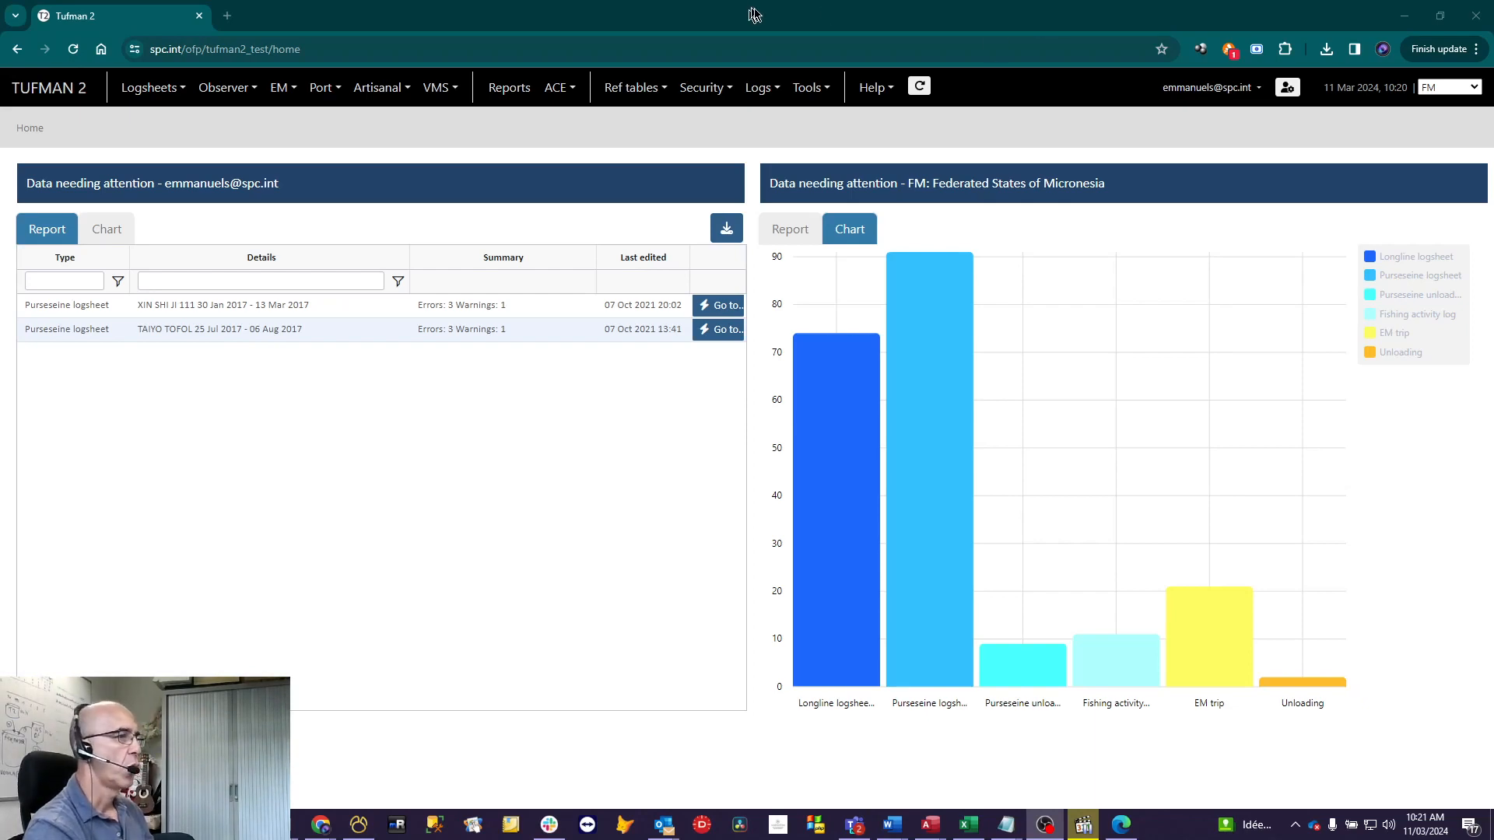
Open the Annual Catches Estimation reports list and start a new ACE report
left_click(163, 91)
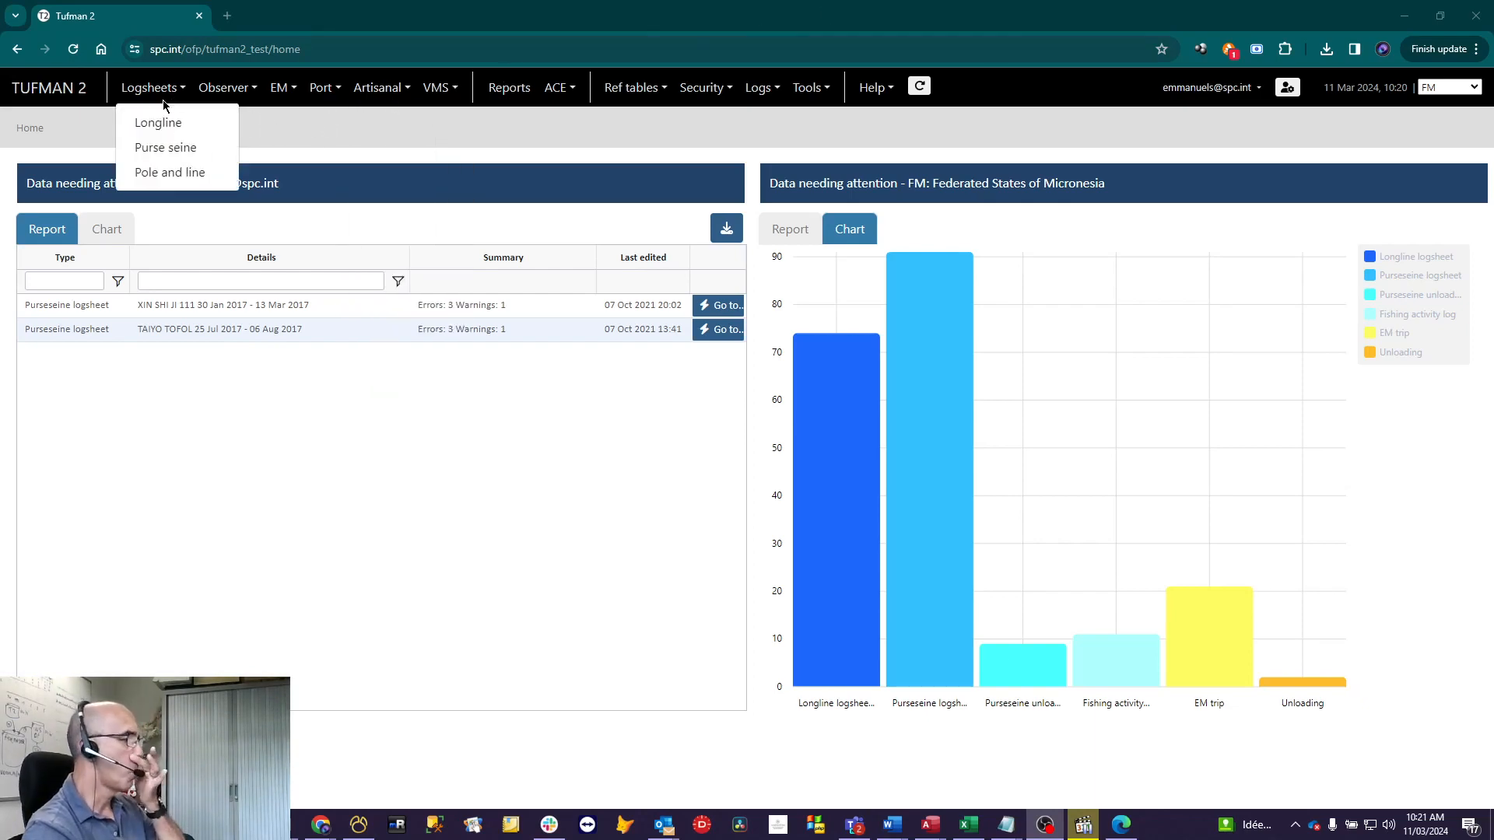
mouse_move(569, 97)
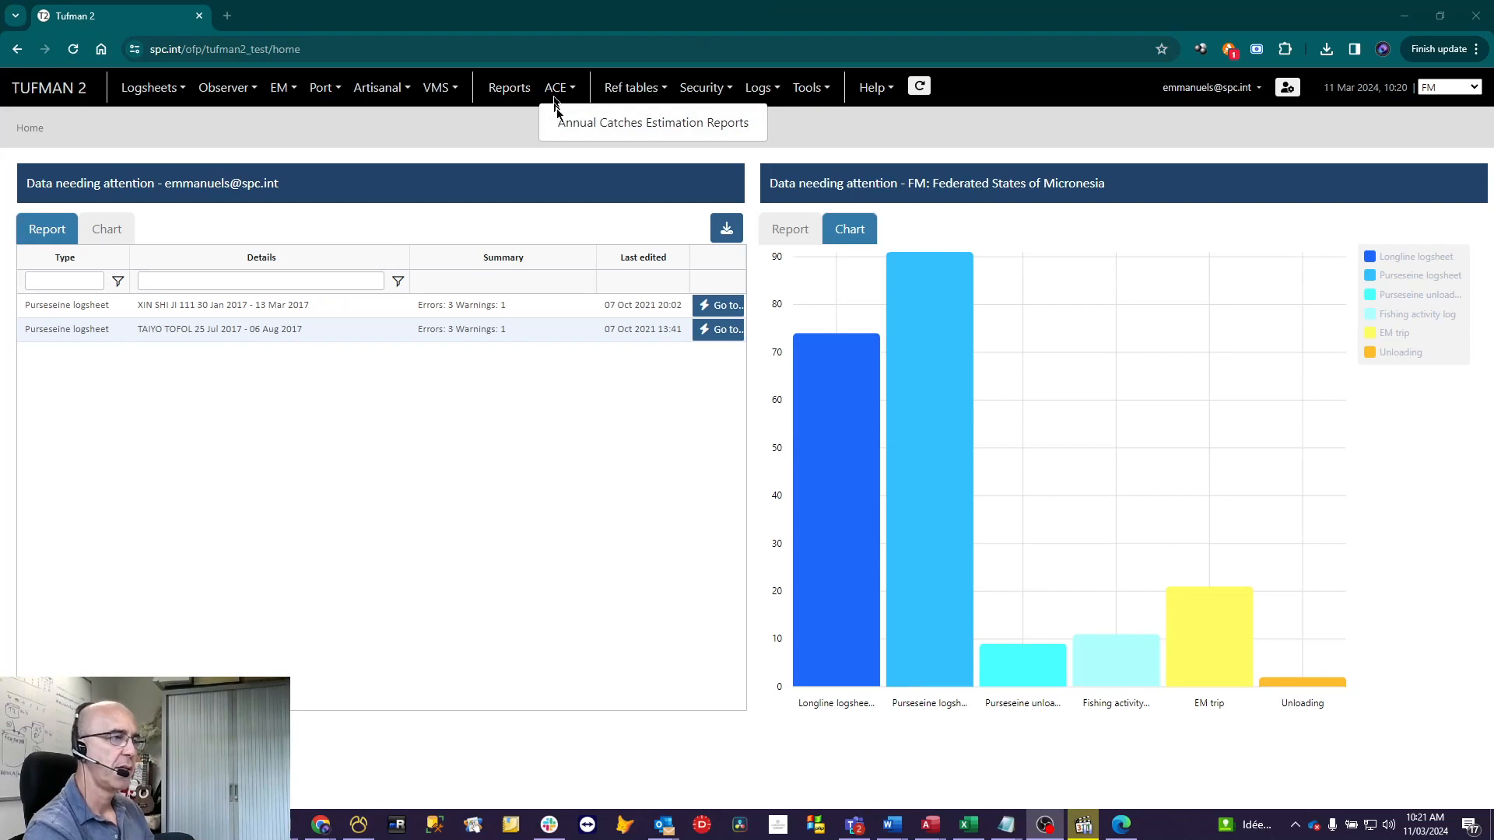
left_click(630, 126)
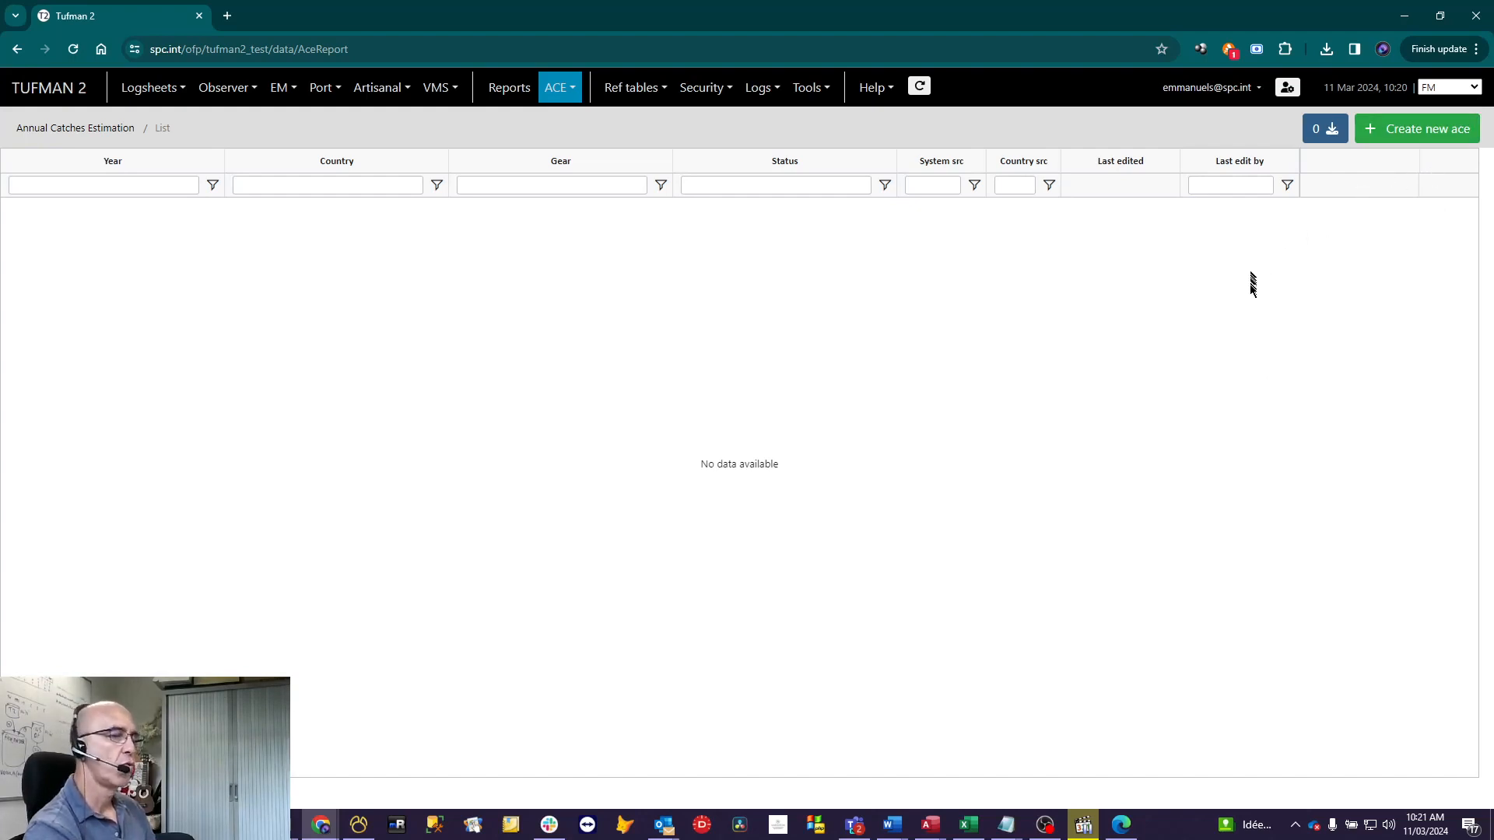
left_click(1439, 130)
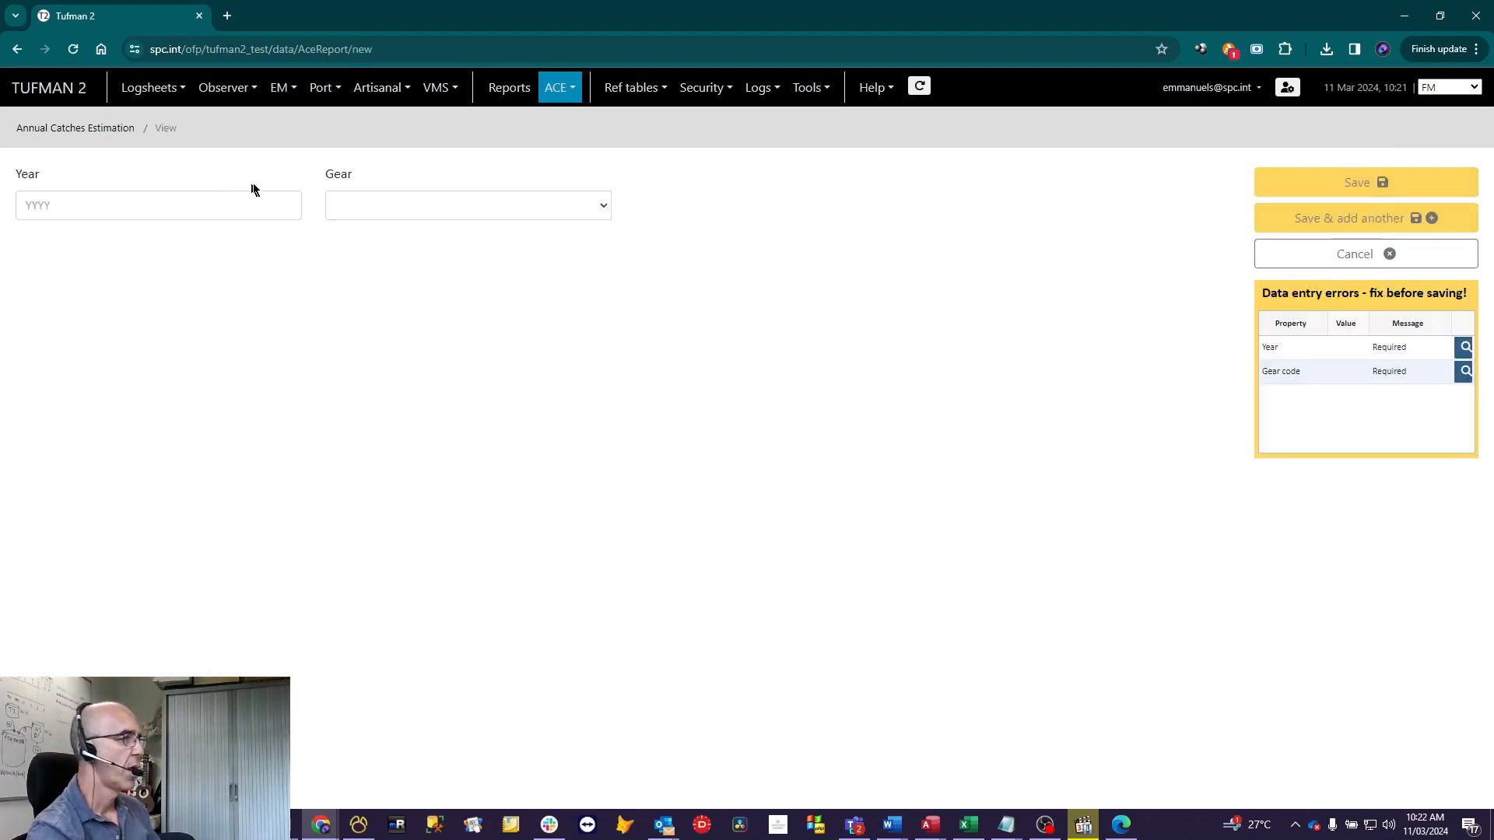
Set the new report's year to 2023 and gear to Purse seine, and save it
left_click(150, 210)
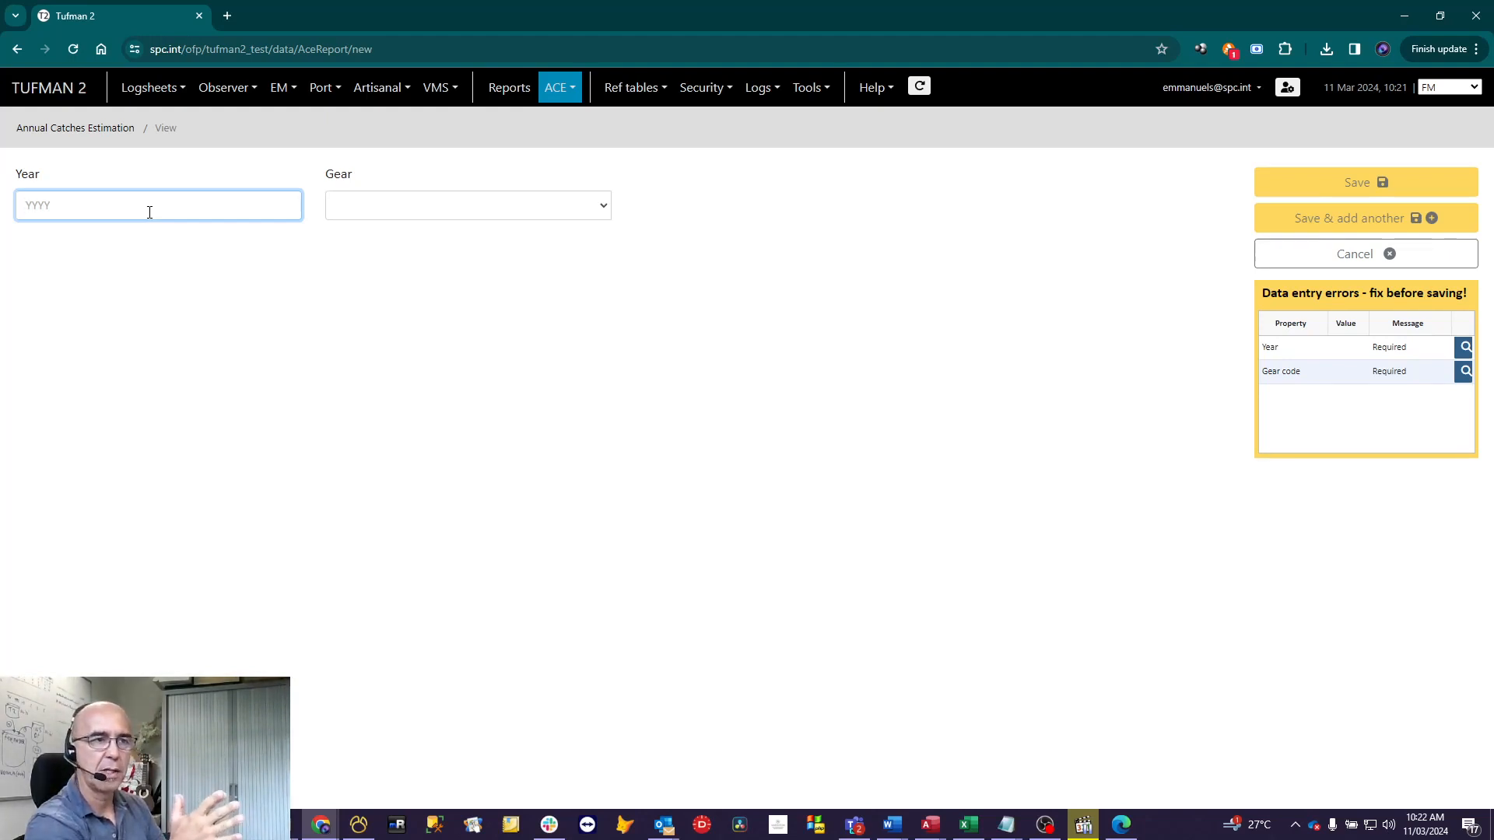
type("2023")
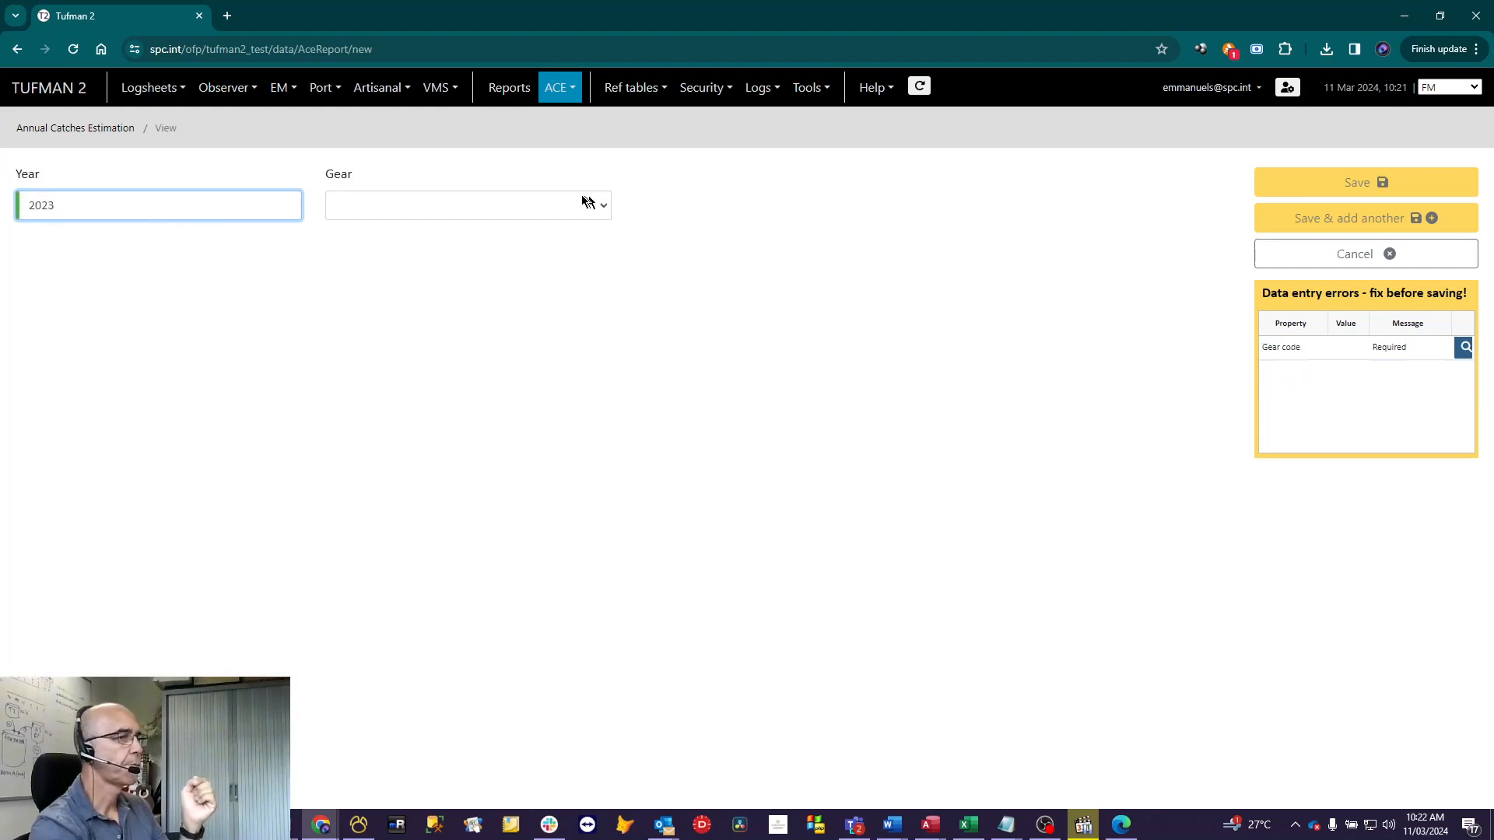
left_click(606, 207)
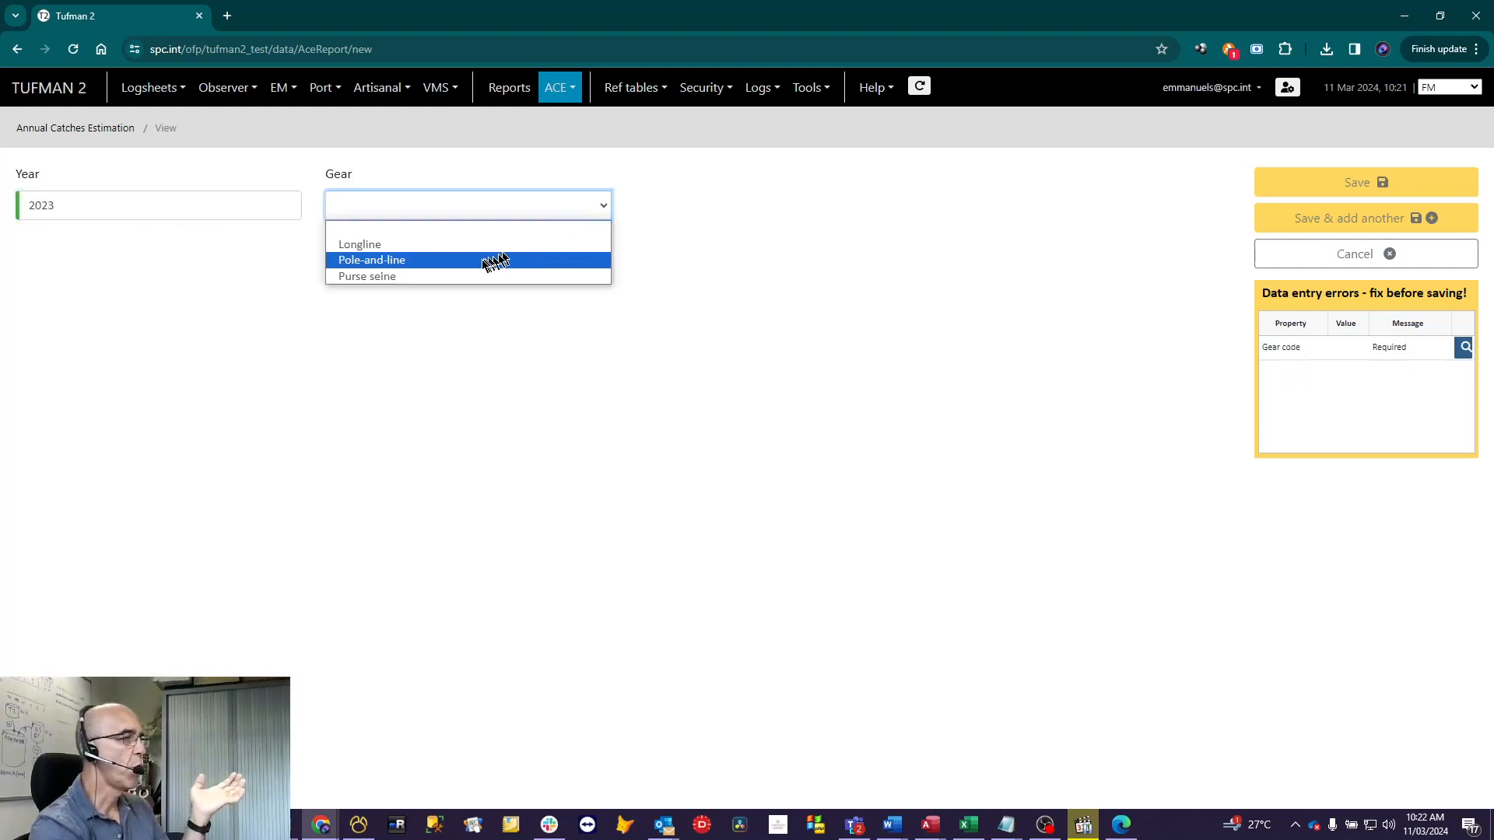
left_click(399, 278)
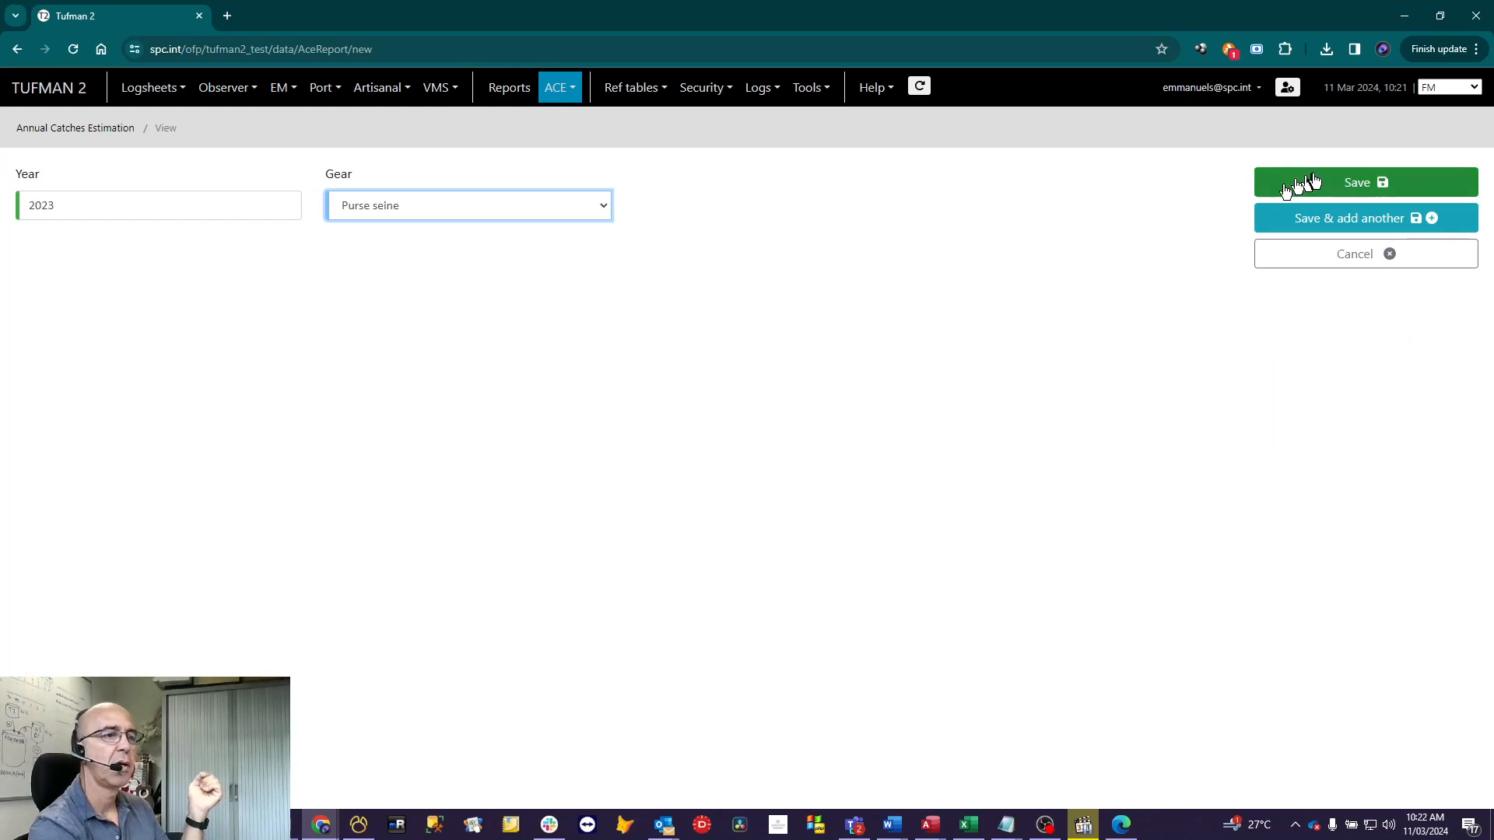
left_click(1357, 185)
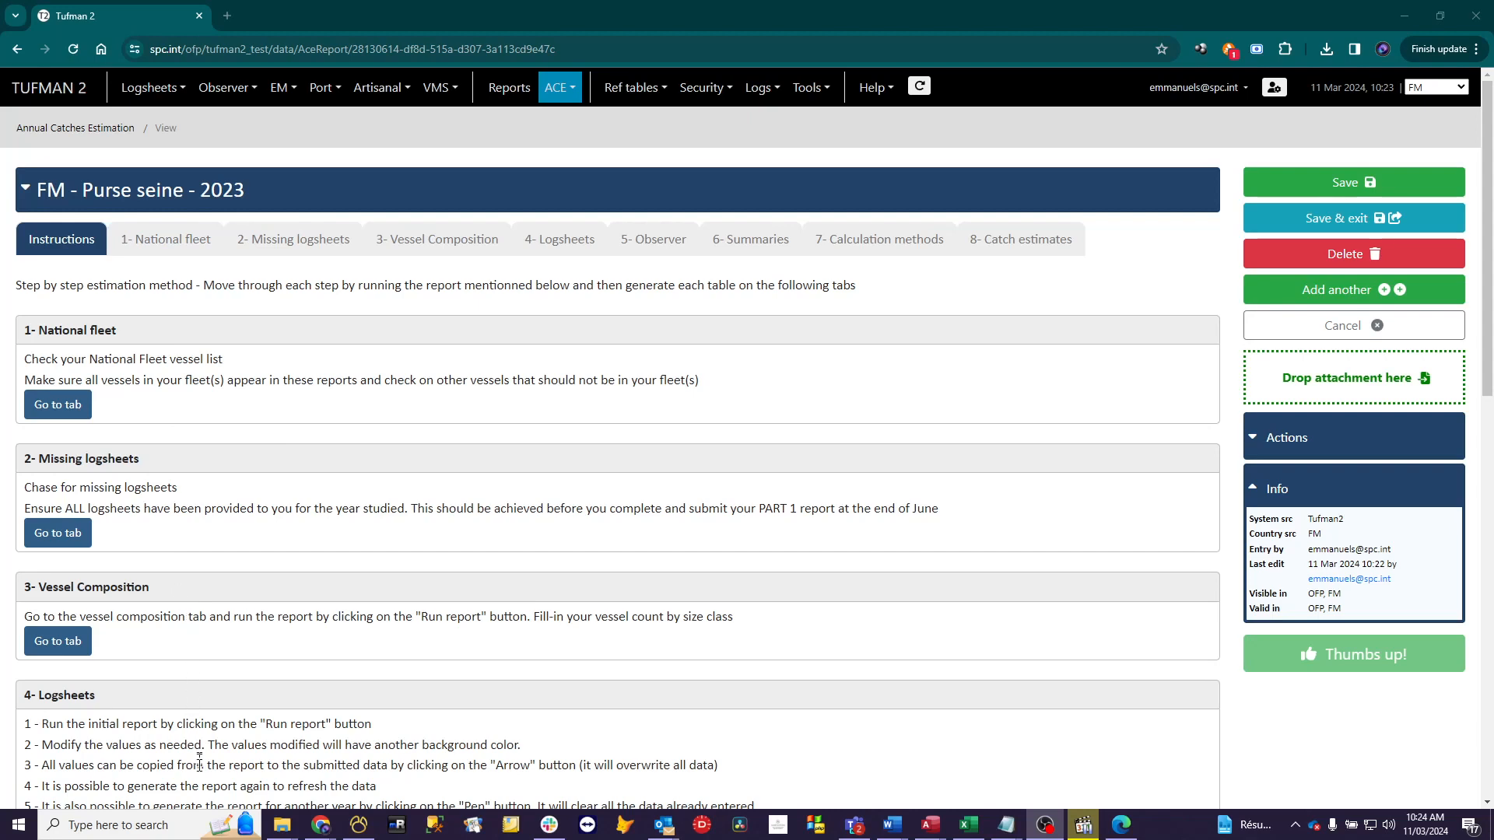
Look through the report's eight sections, from National fleet to Catch estimates, revisit Vessel Composition, and return to the instructions
left_click(158, 245)
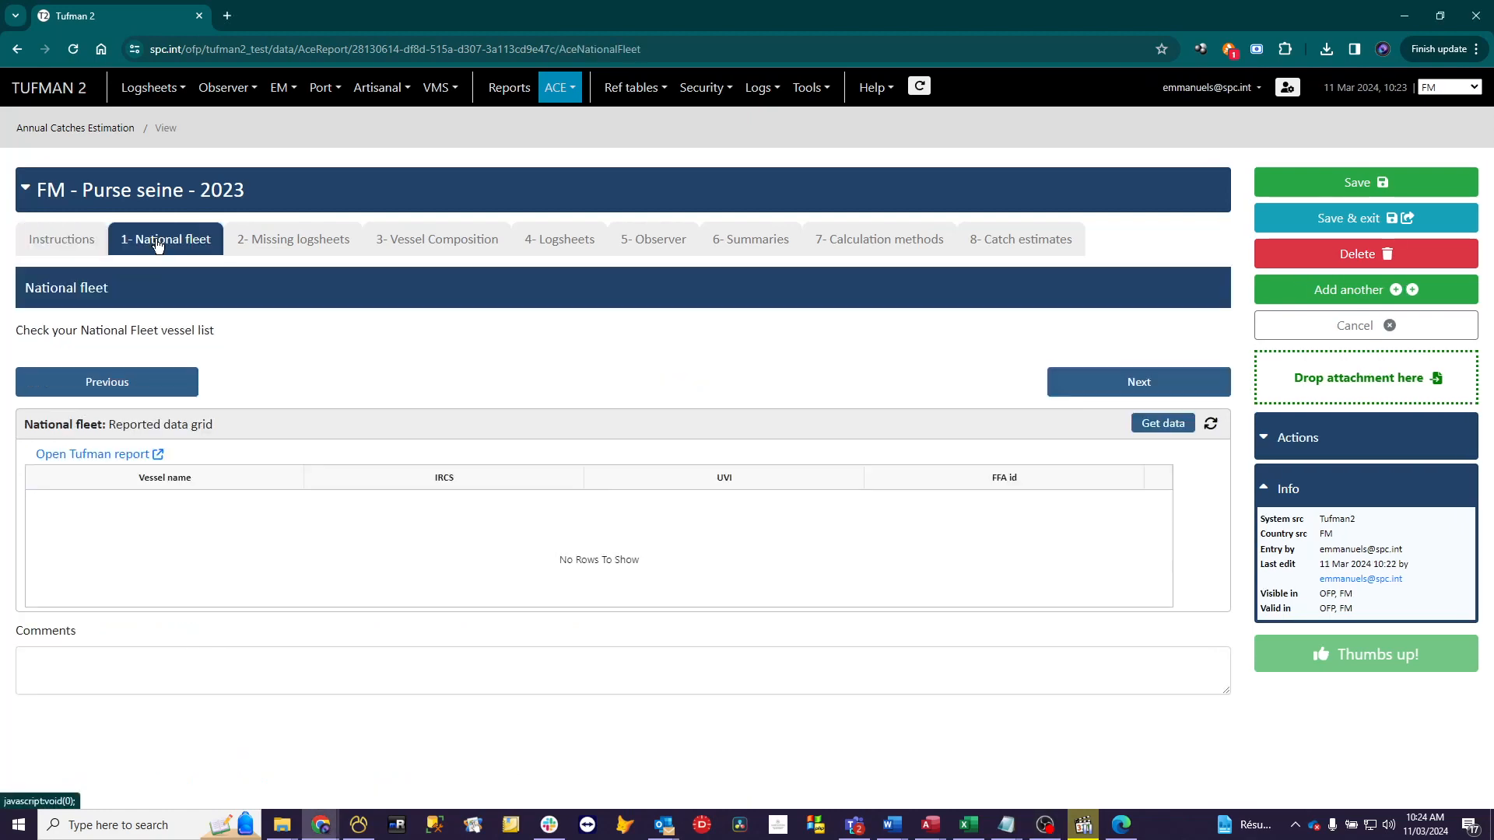
left_click(273, 245)
left_click(434, 247)
left_click(560, 247)
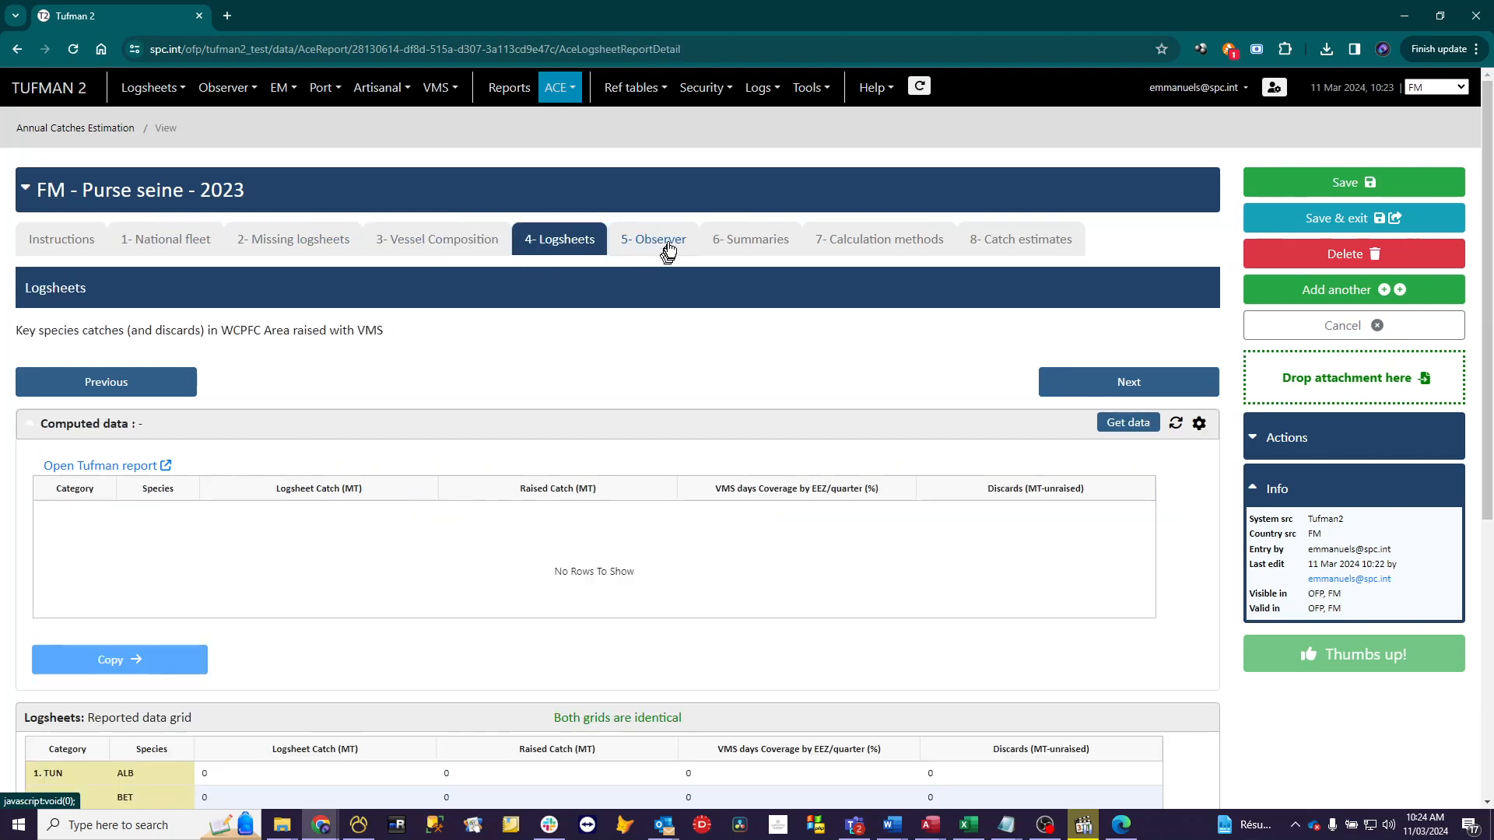
left_click(667, 248)
left_click(730, 248)
left_click(895, 249)
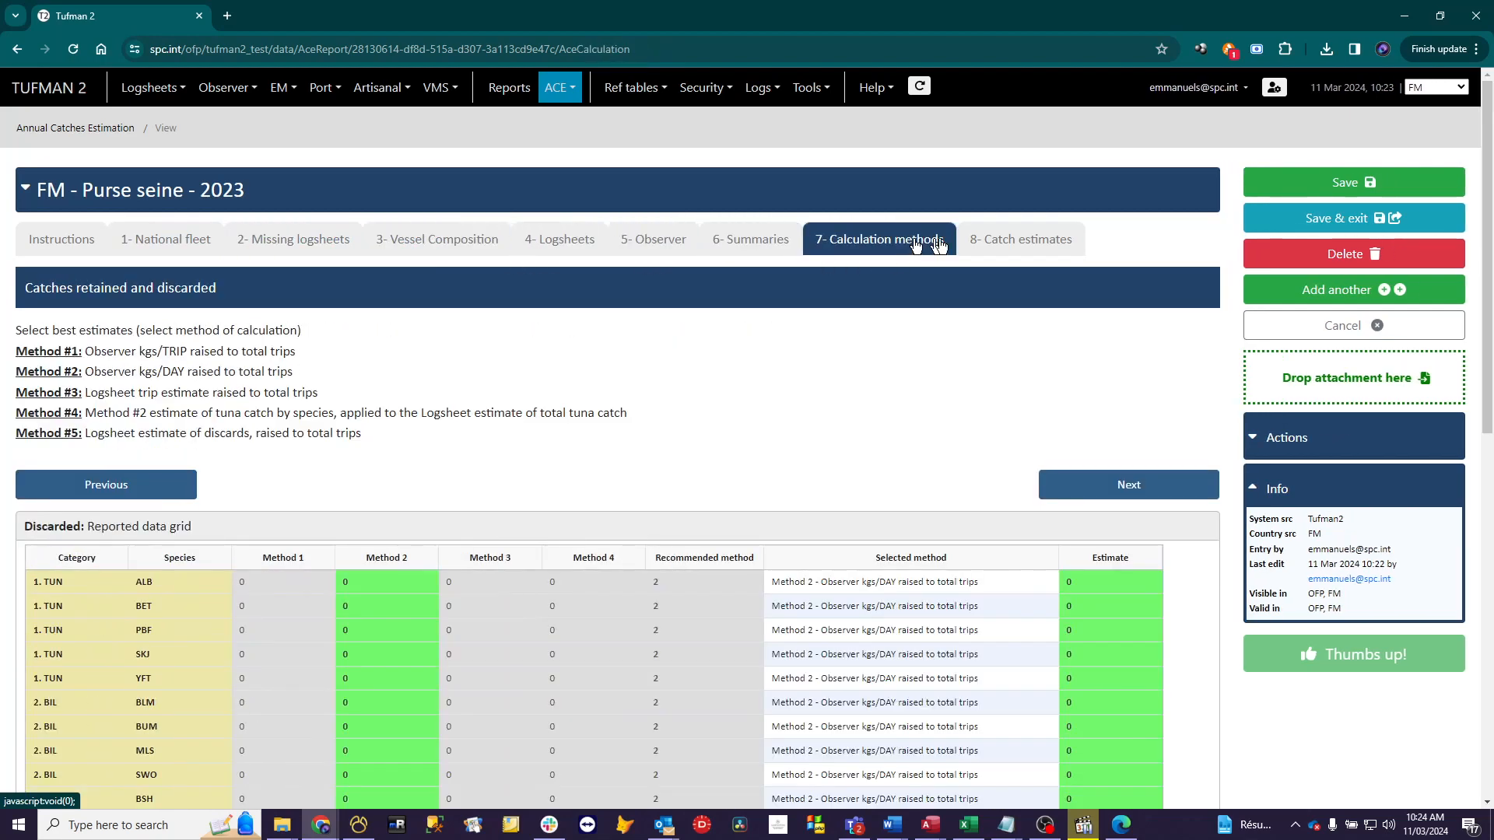
left_click(1021, 244)
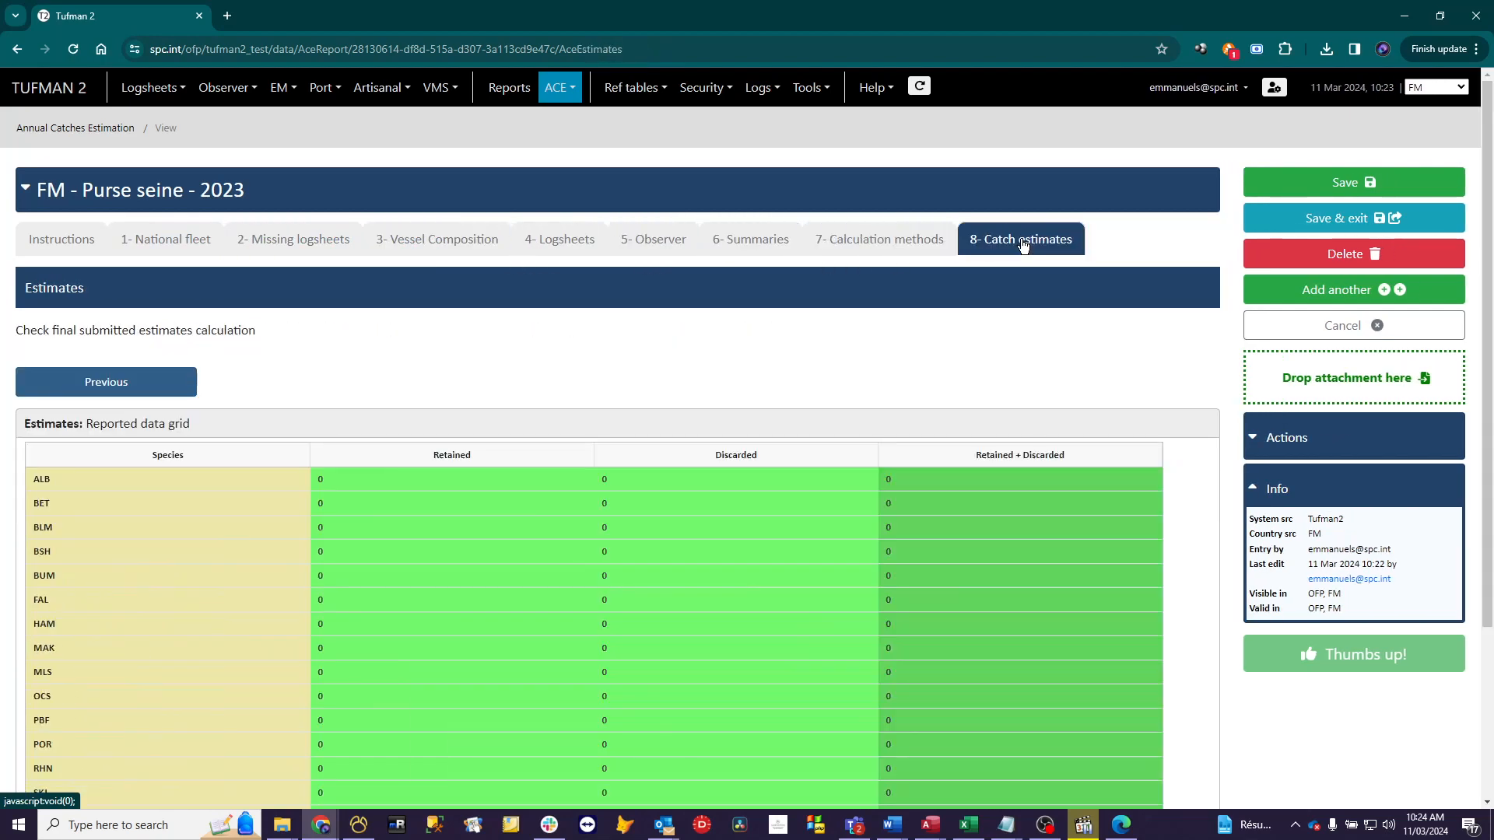
left_click(50, 247)
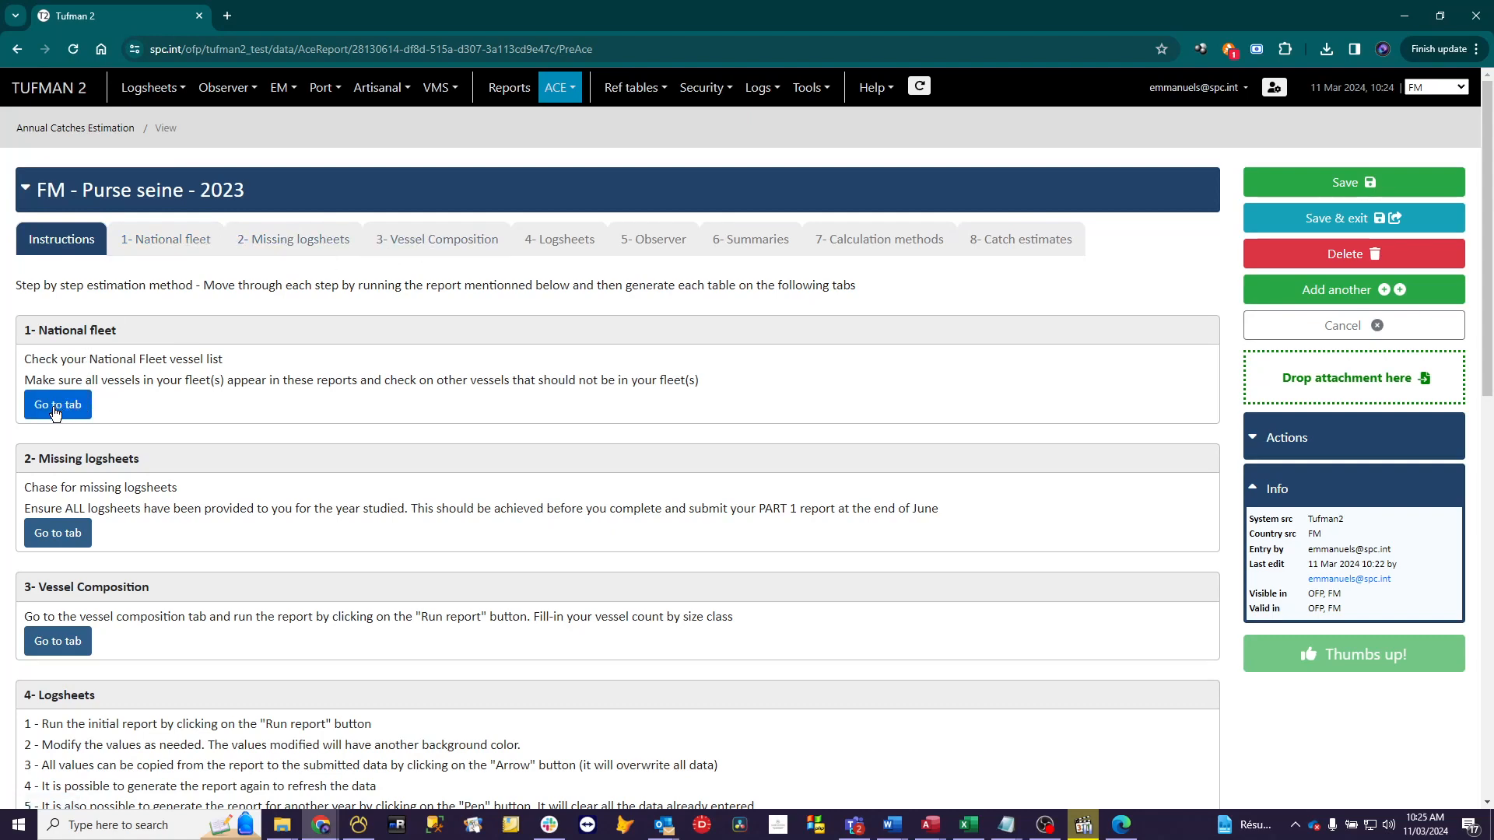
left_click(50, 646)
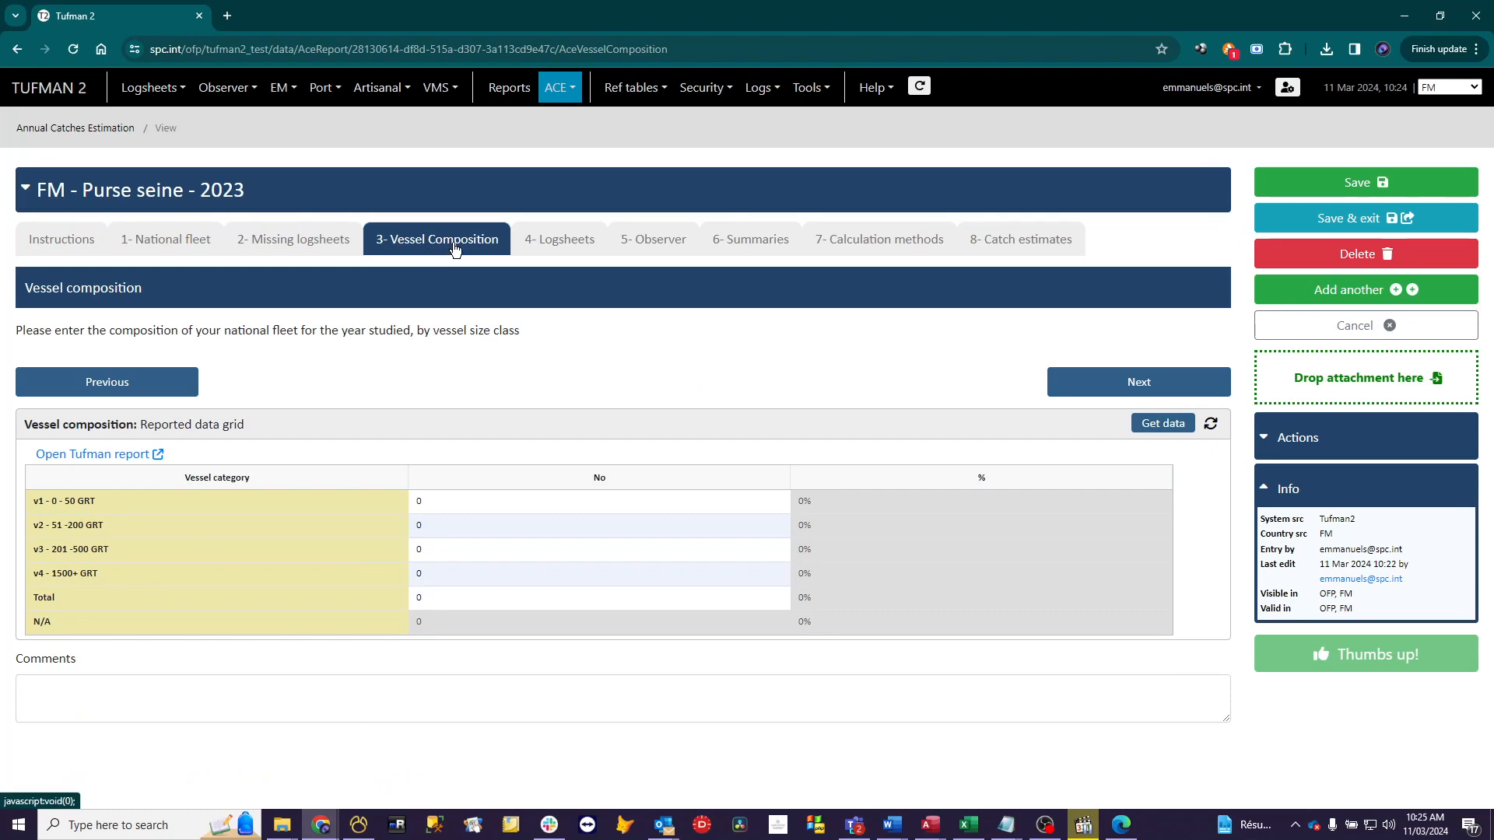
left_click(62, 248)
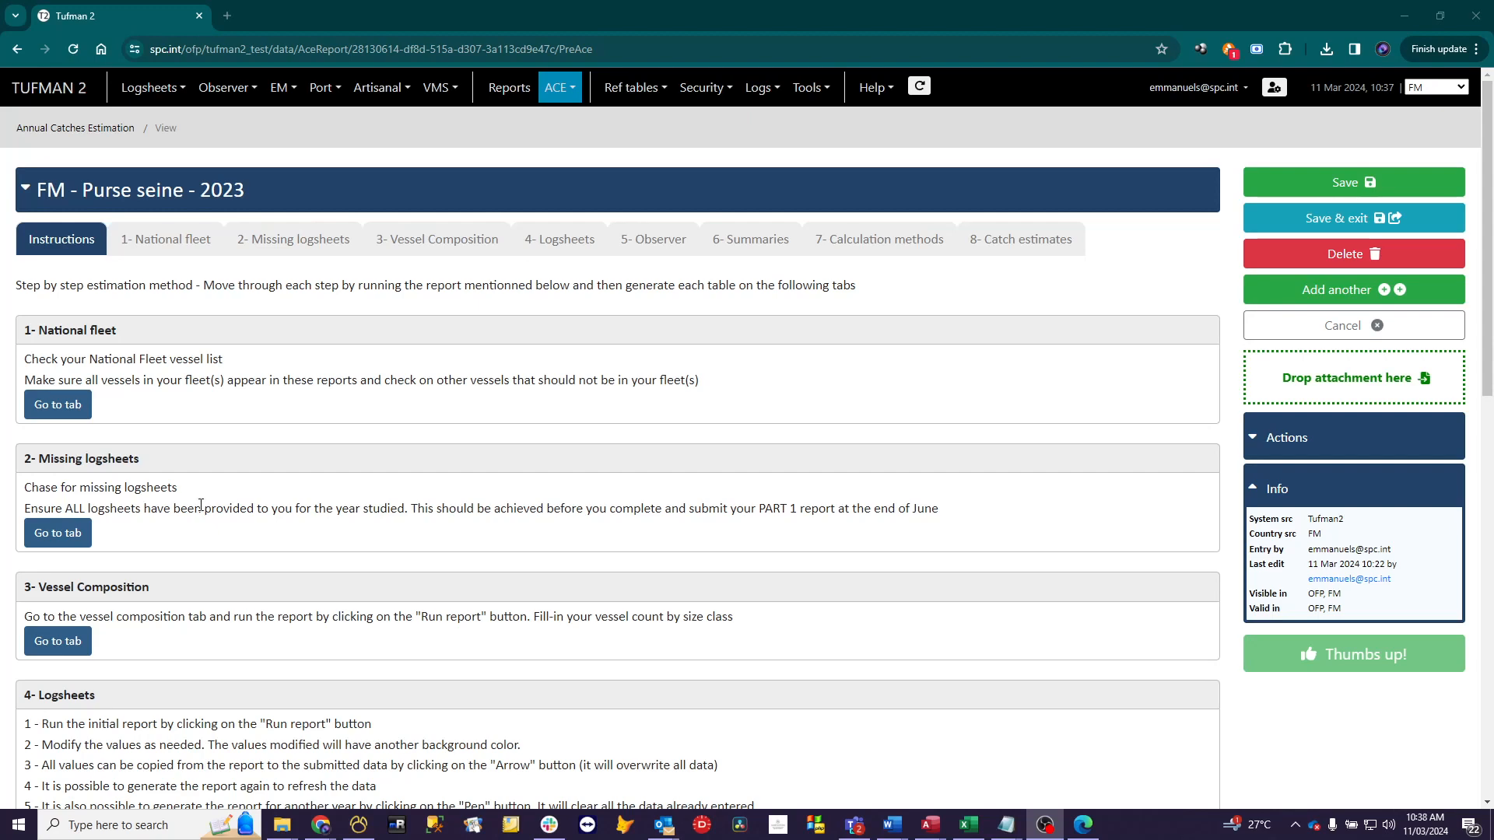
Read the step-by-step estimation instructions, from National fleet through Calculation methods to Catch estimates
scroll(617, 466, "down", 2)
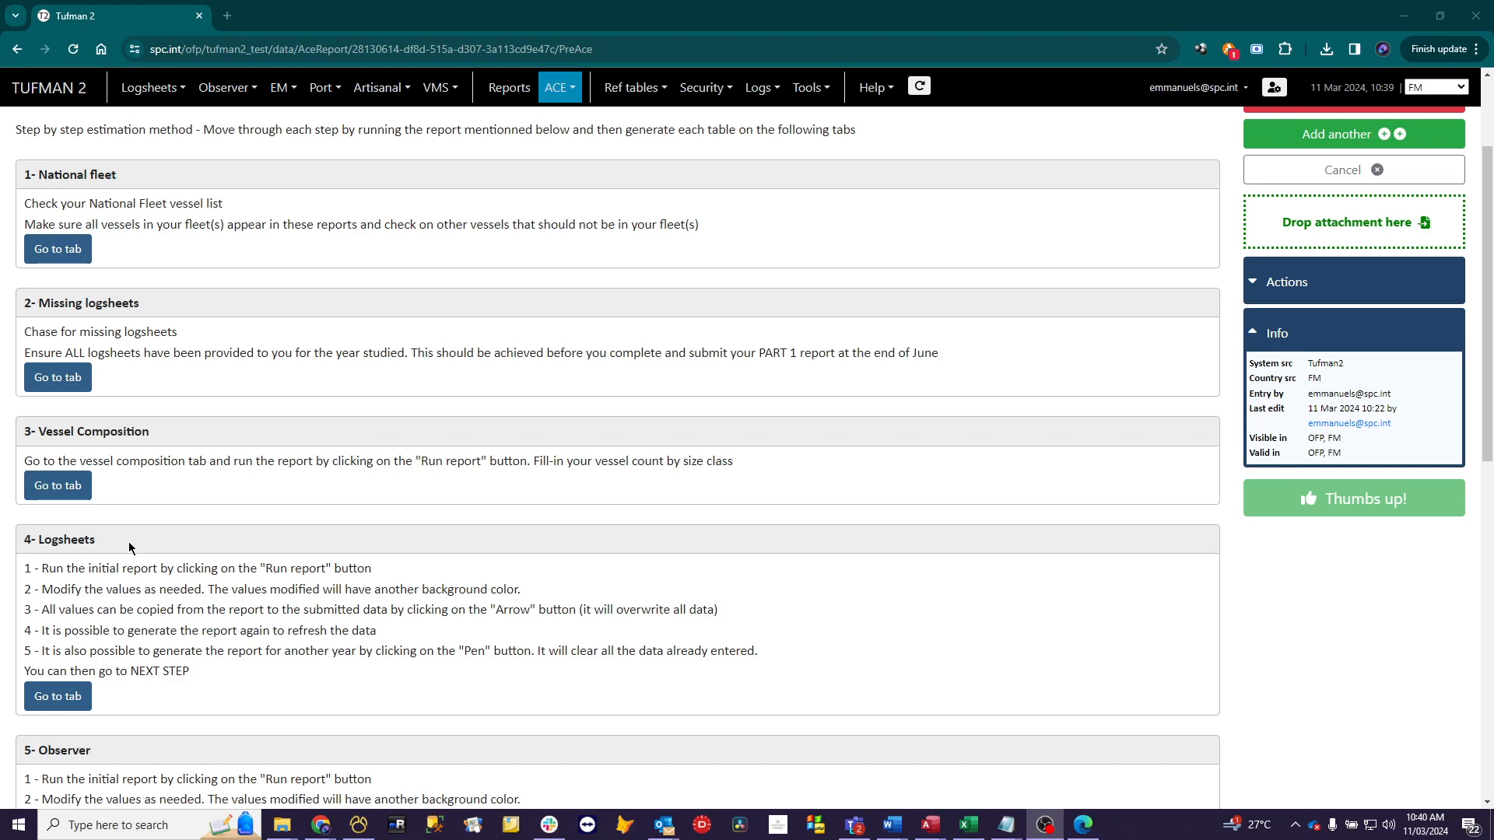
scroll(129, 547, "down", 3)
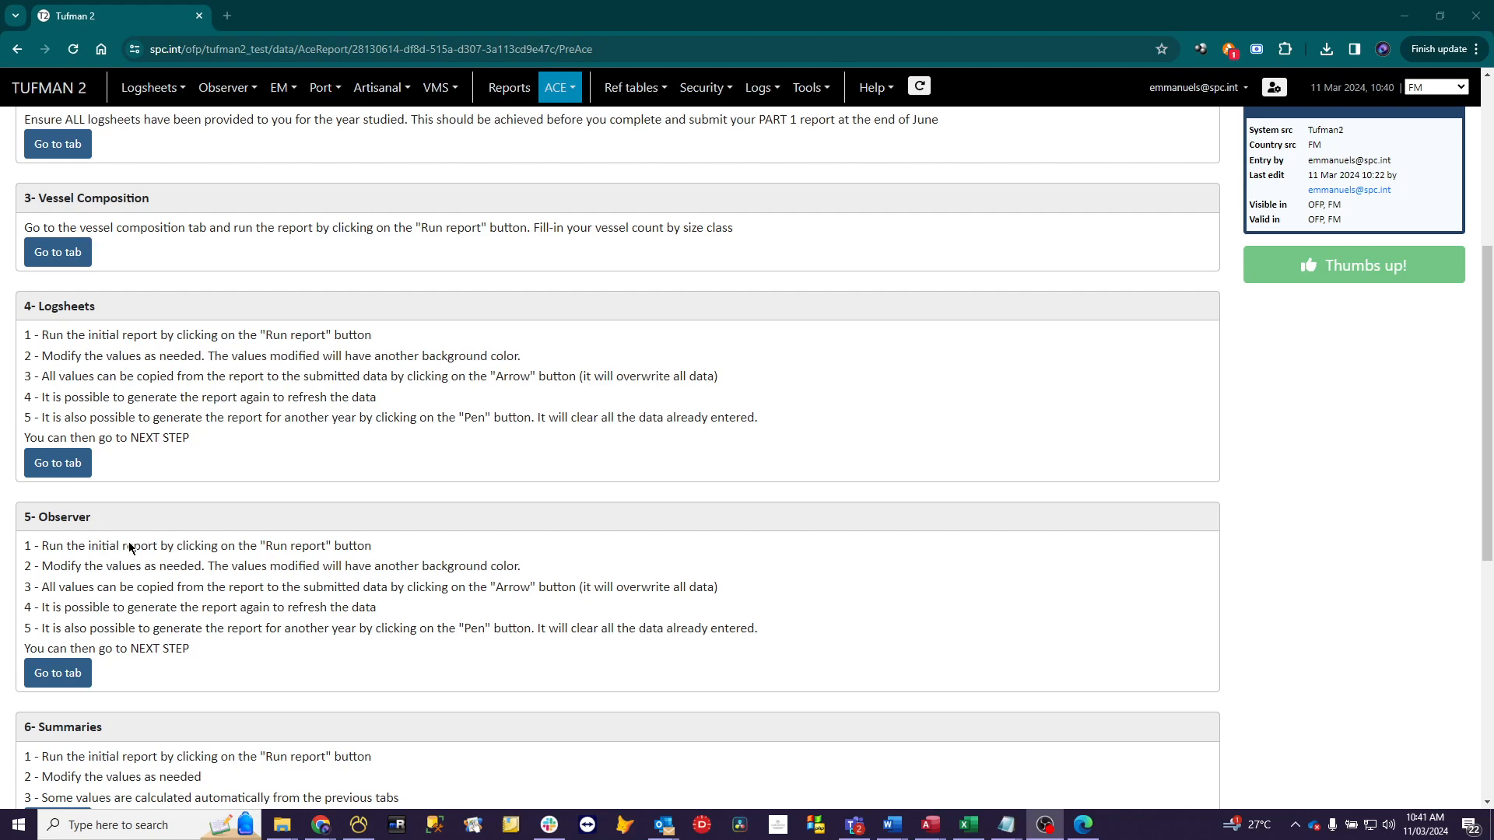
scroll(130, 548, "down", 4)
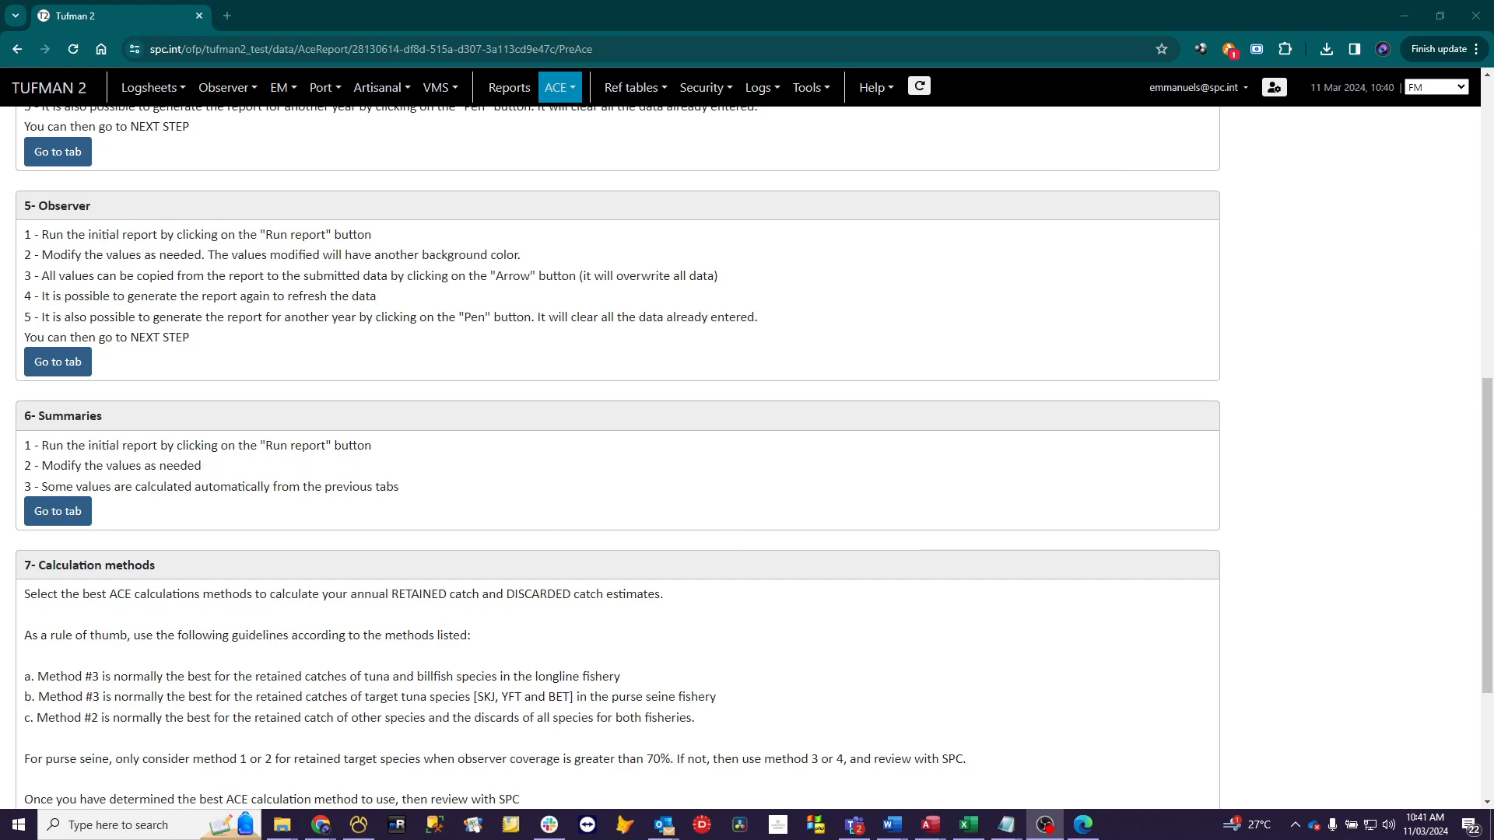
scroll(615, 451, "up", 1)
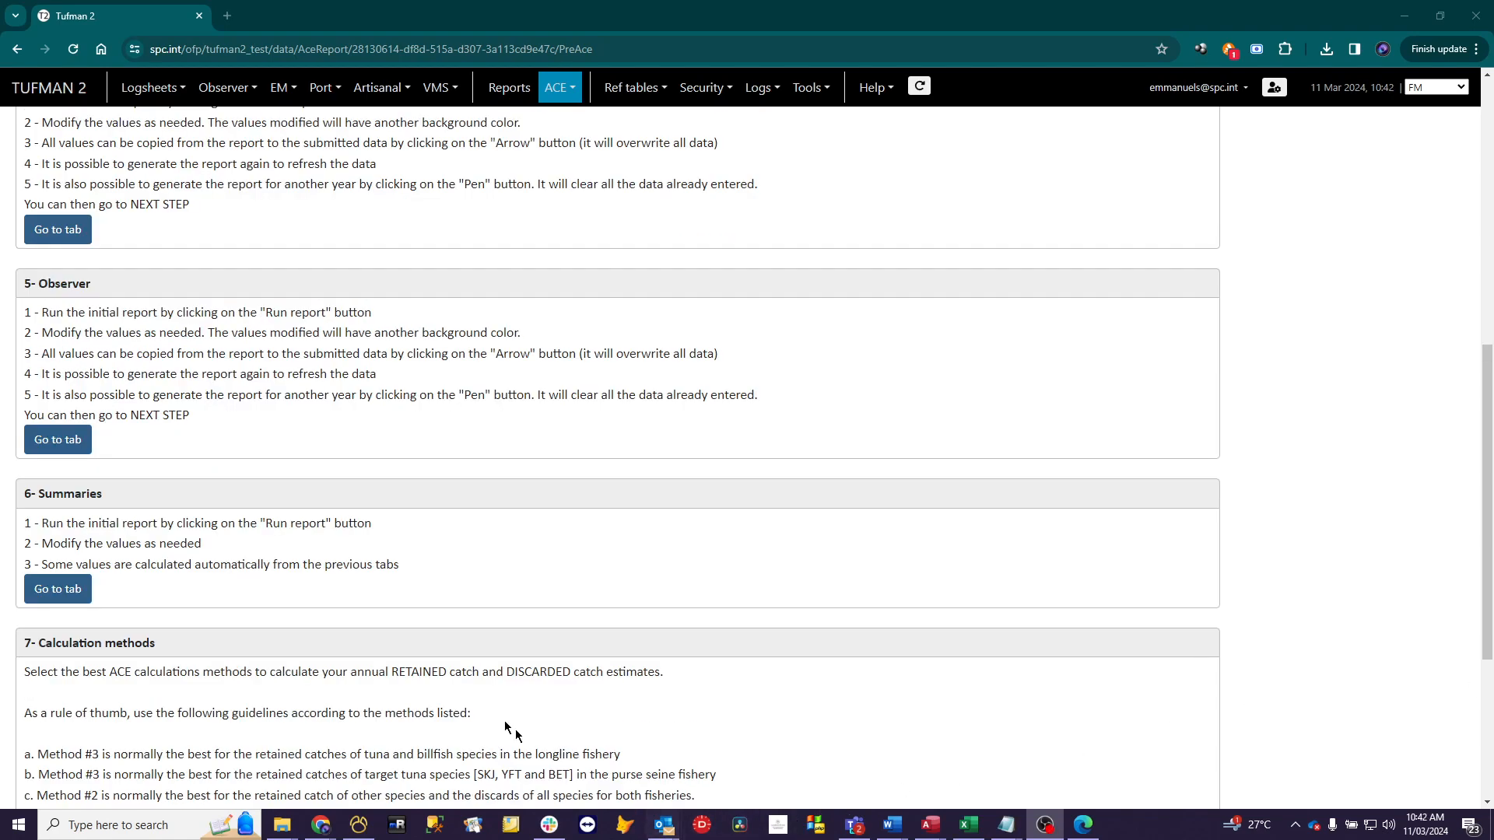
scroll(162, 647, "down", 4)
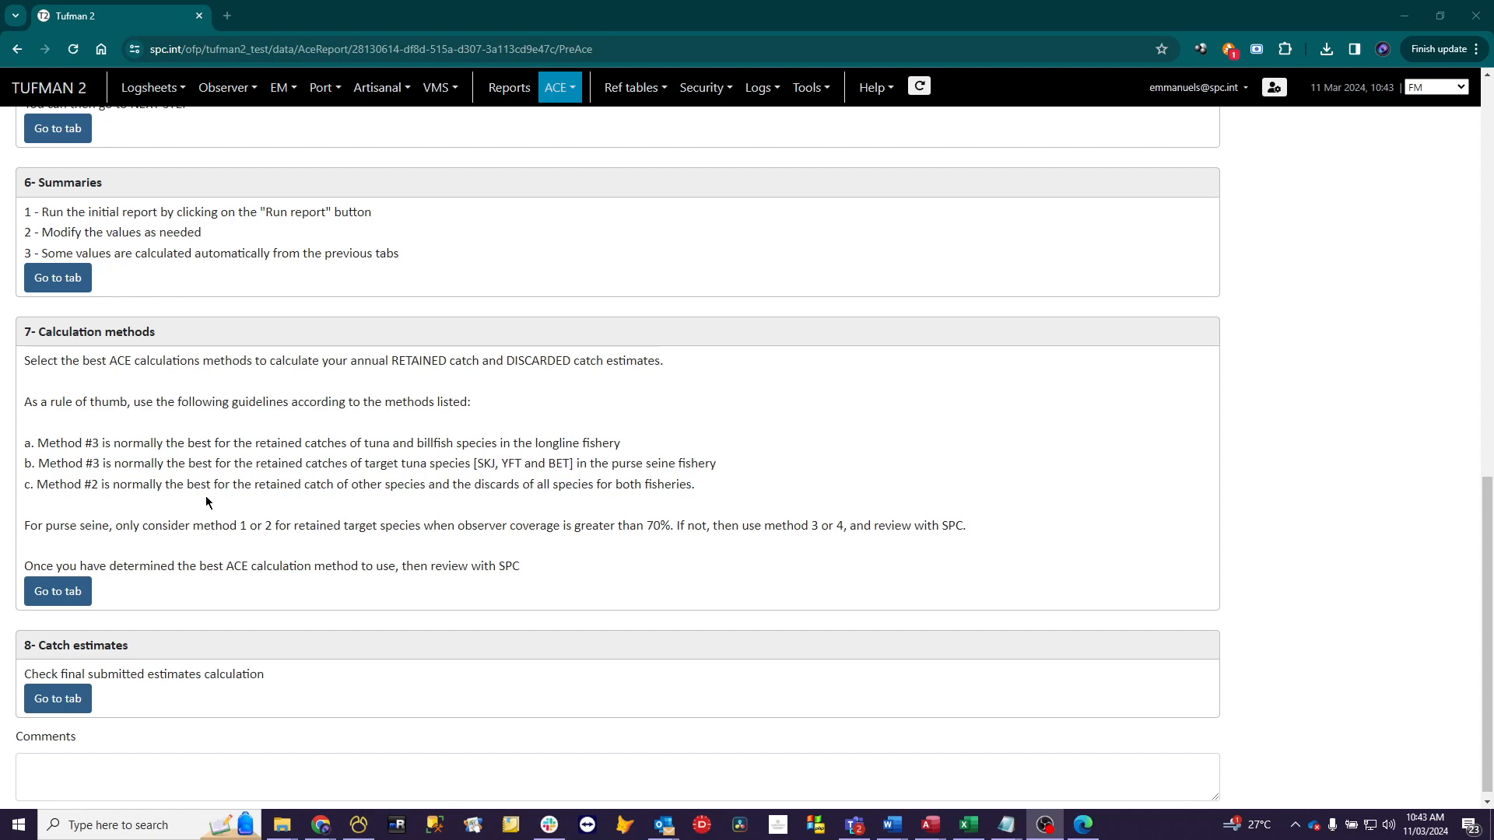
scroll(205, 497, "down", 1)
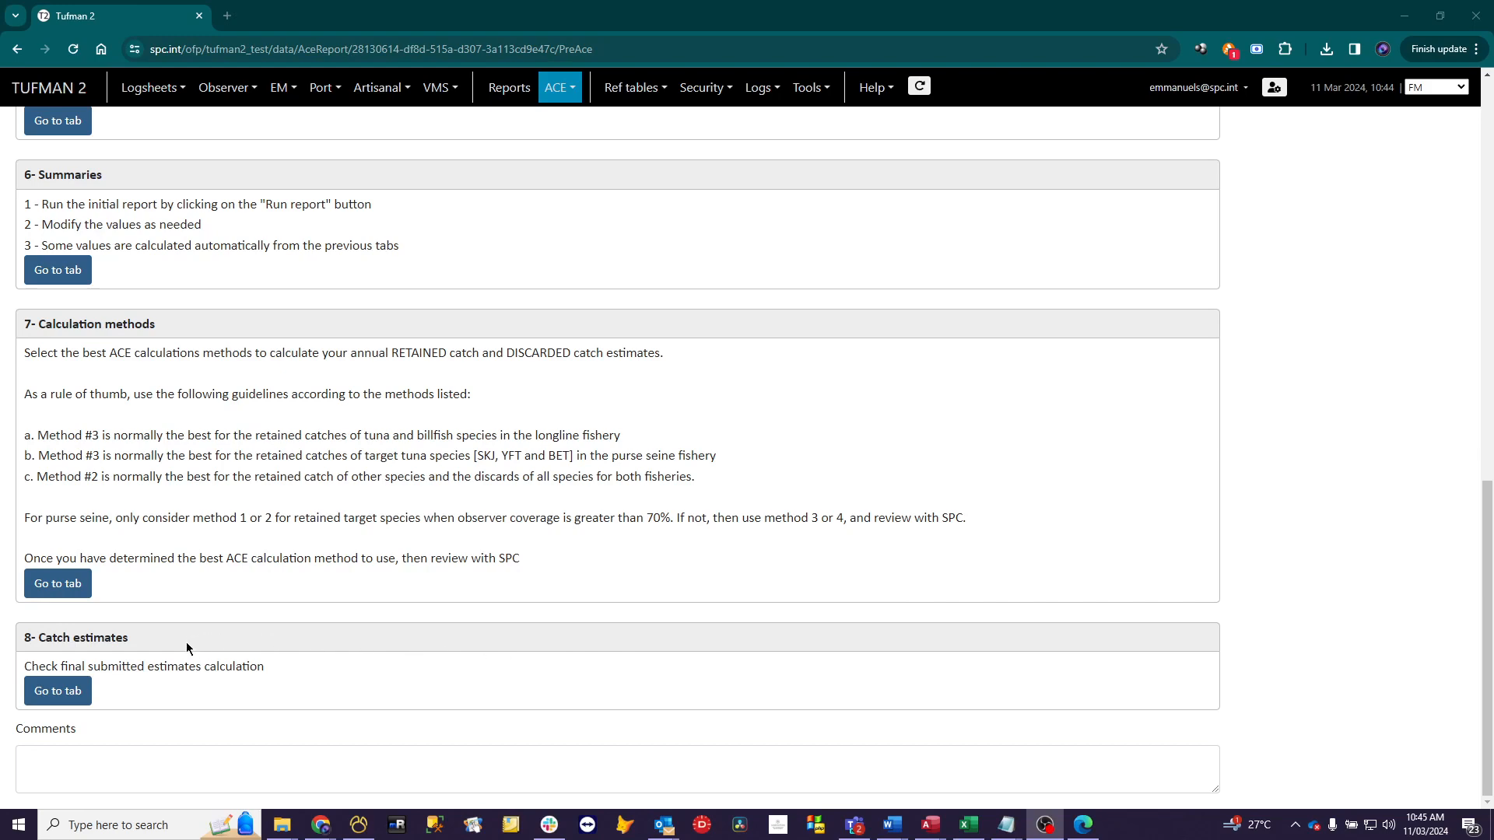
scroll(186, 642, "up", 20)
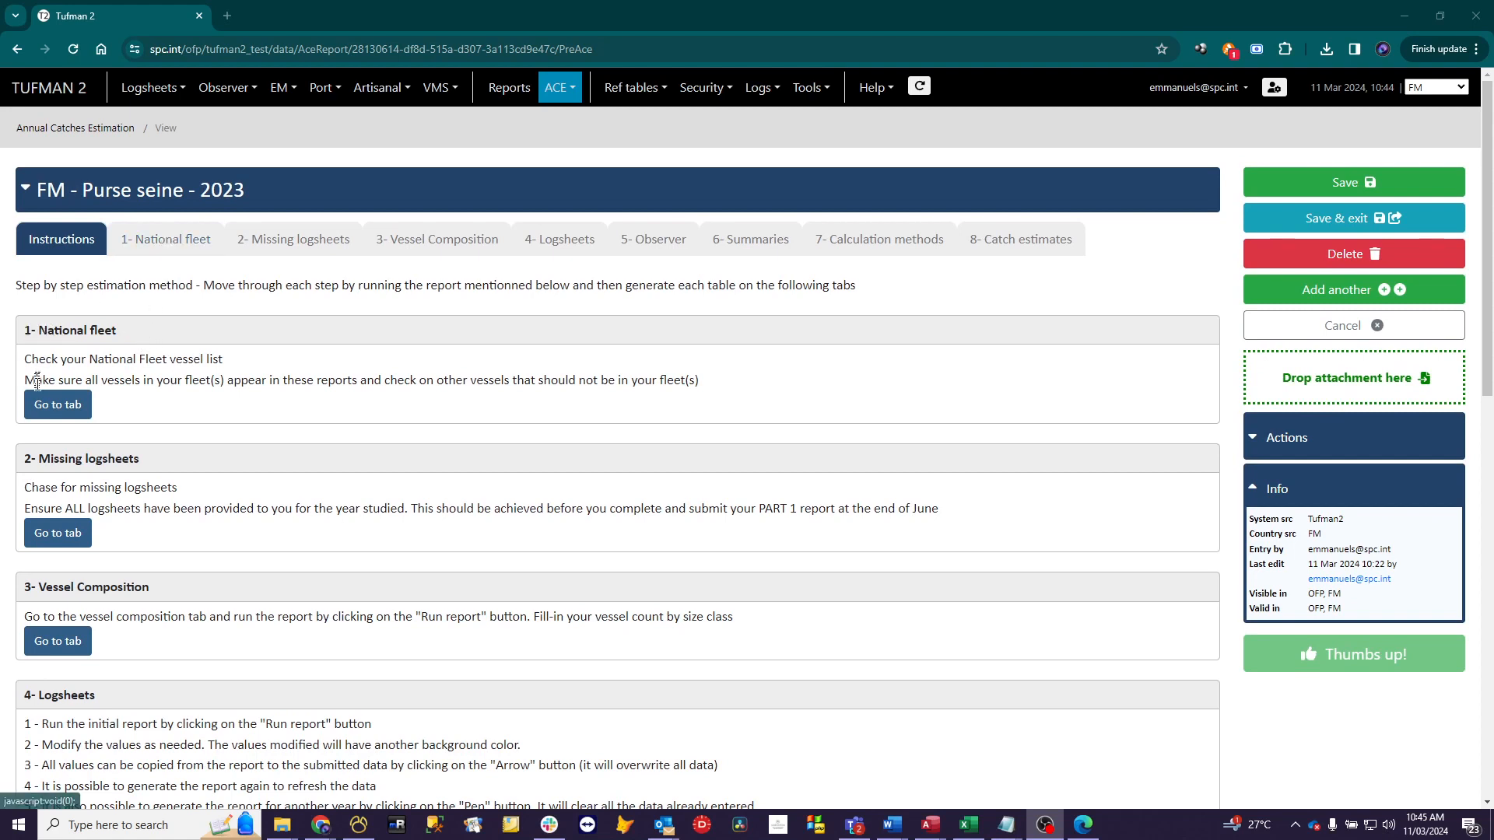
Go to the National fleet section and get the data for its vessel grid
left_click(64, 411)
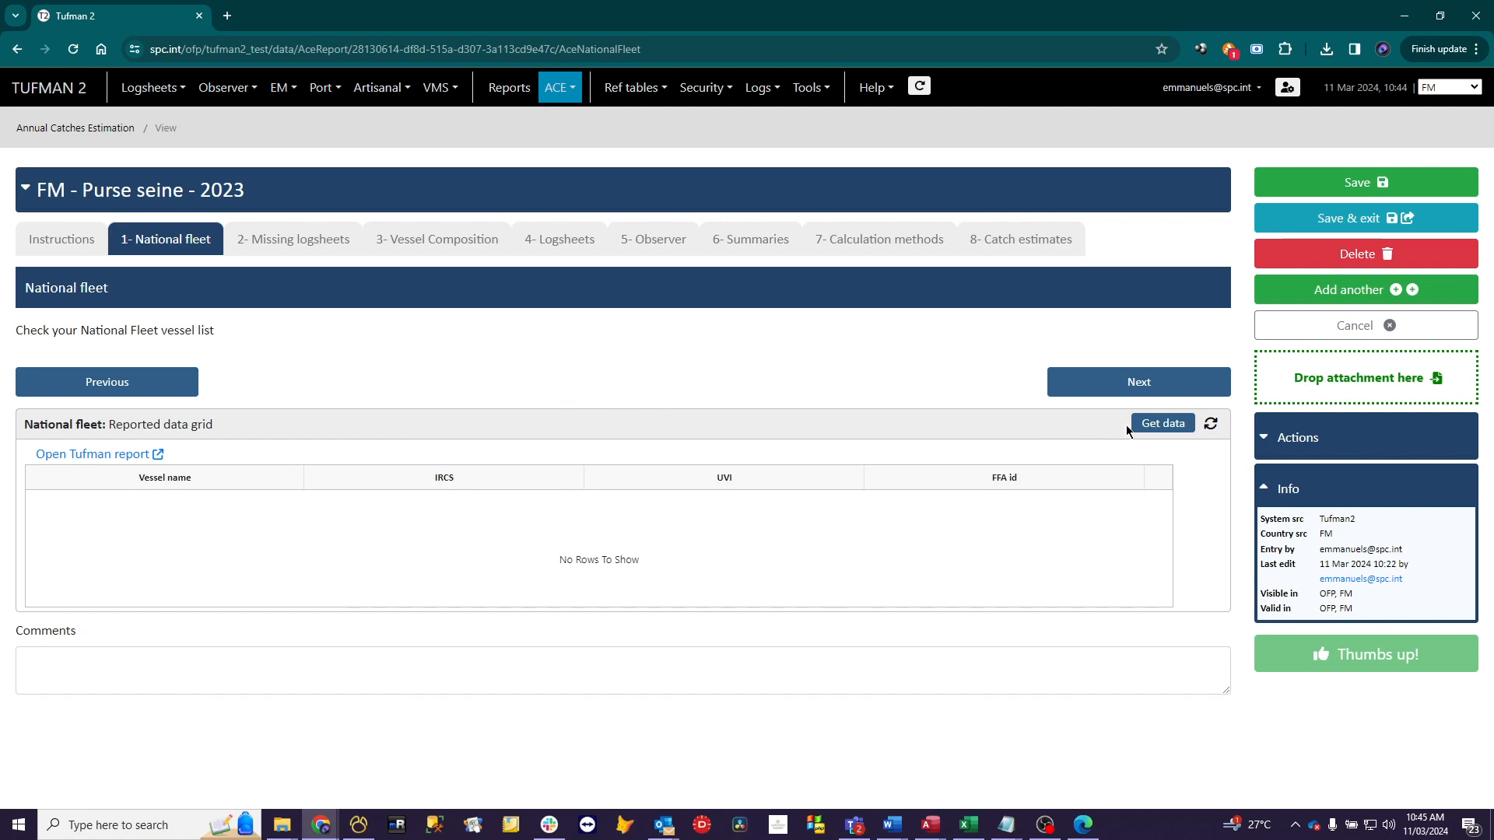
left_click(1108, 389)
left_click(1108, 389)
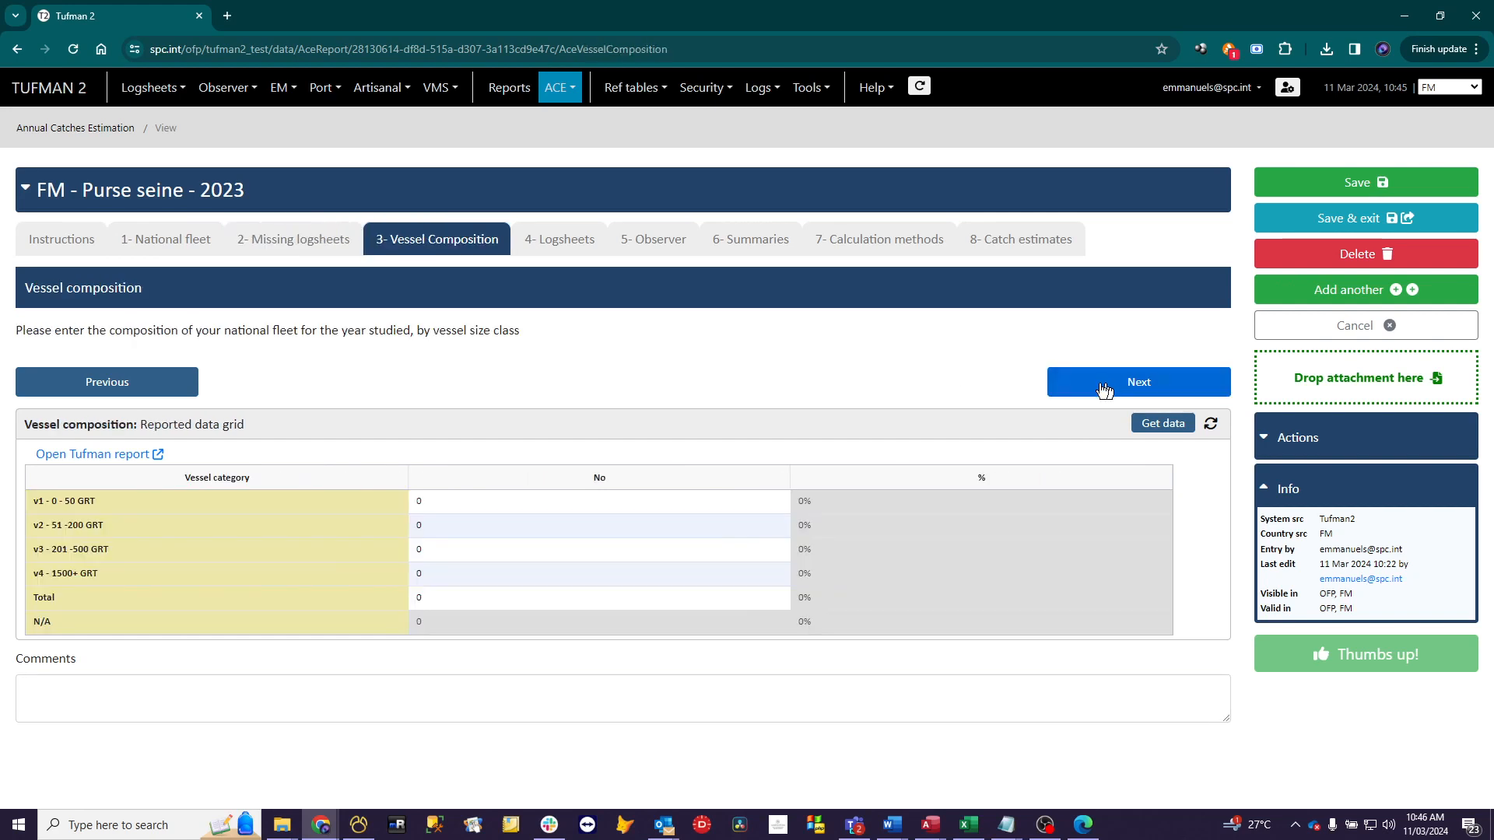
left_click(95, 391)
left_click(94, 391)
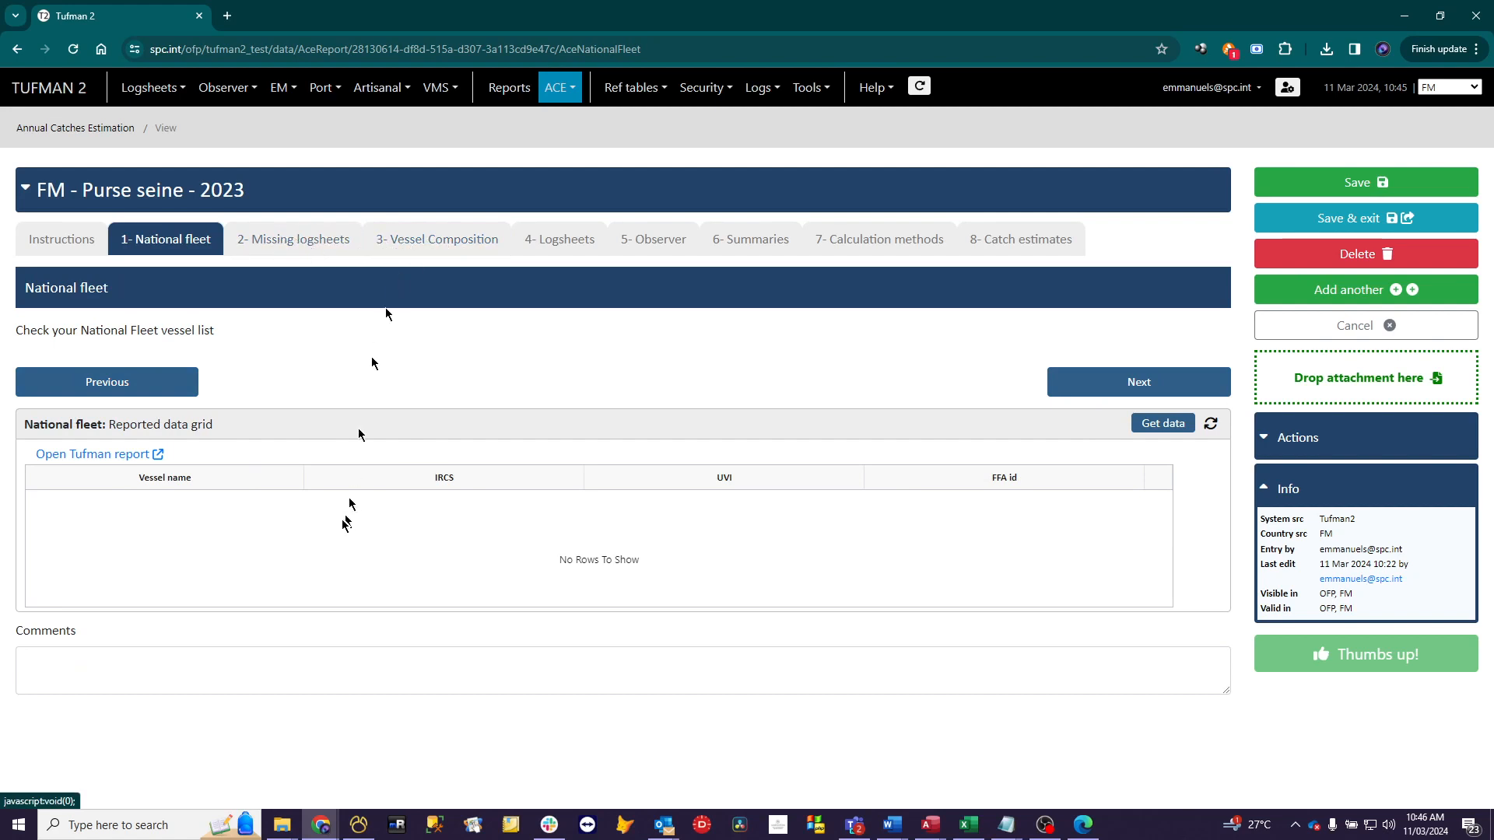
left_click(1152, 430)
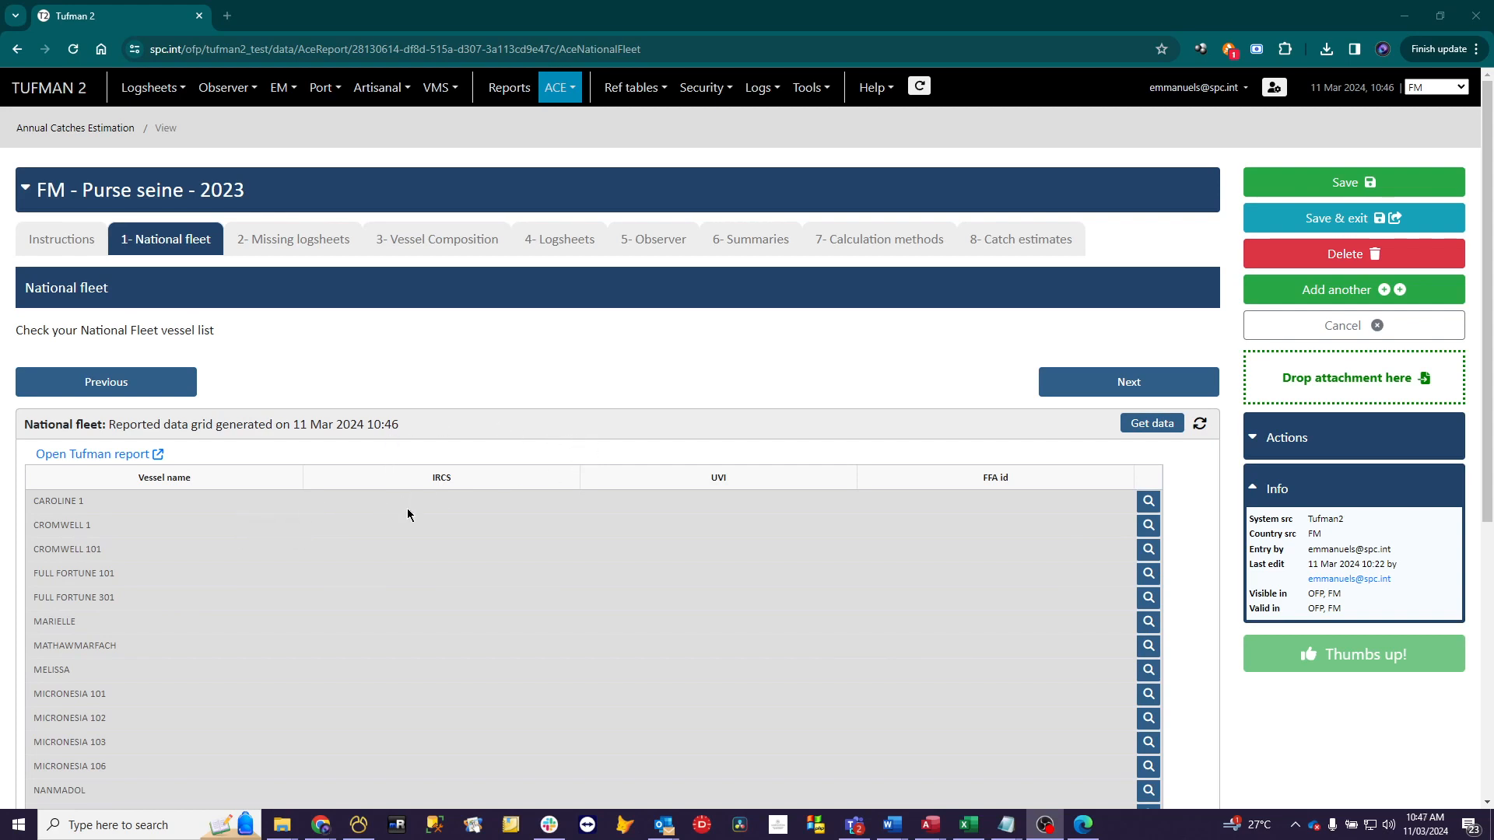
Examine the vessel names in the National fleet grid, selecting the PACIFIC PURSUIT 777 entry
scroll(130, 536, "down", 6)
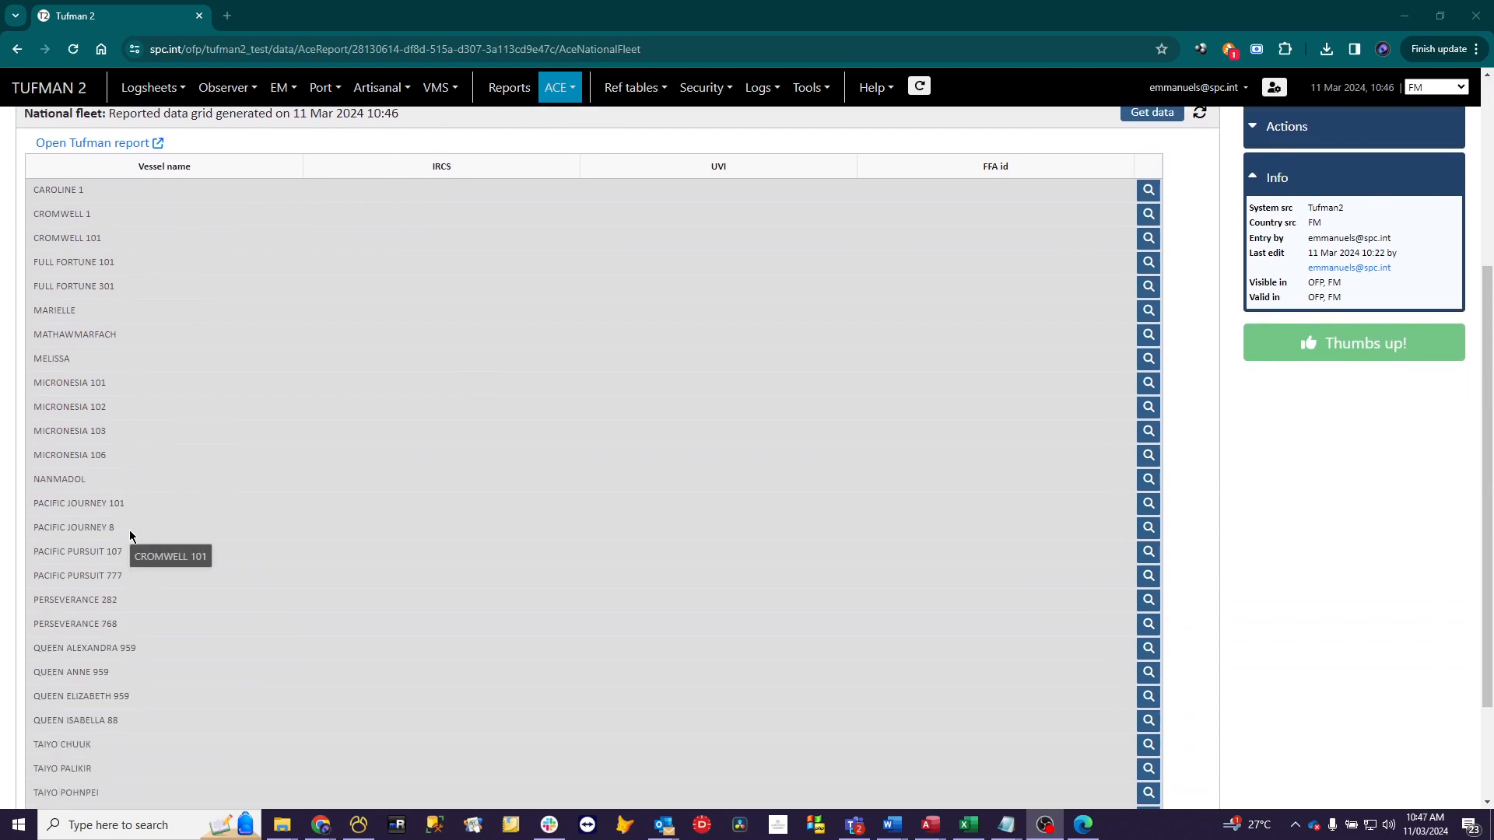
scroll(241, 619, "up", 4)
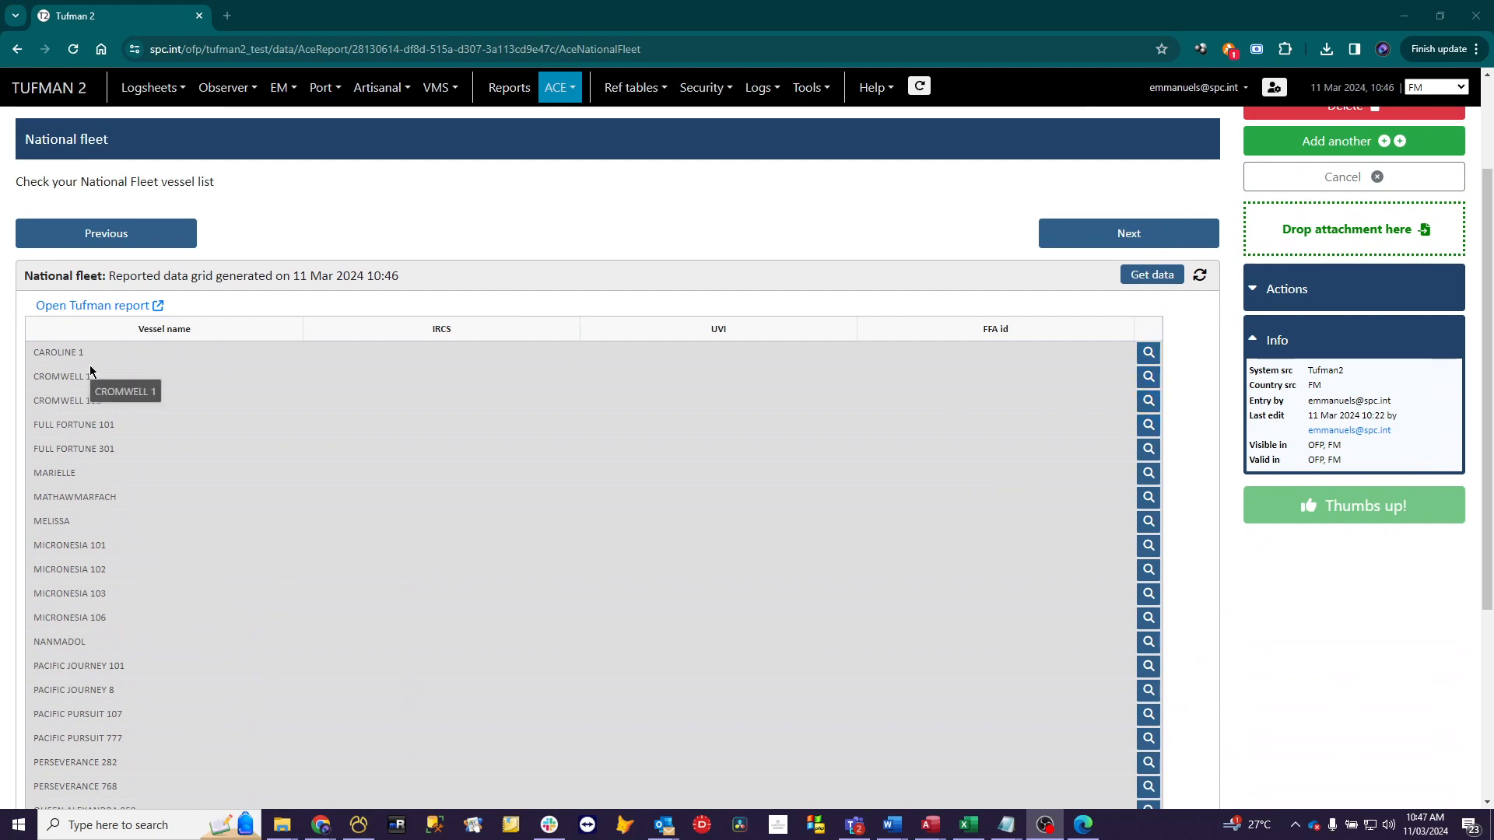
scroll(89, 372, "down", 1)
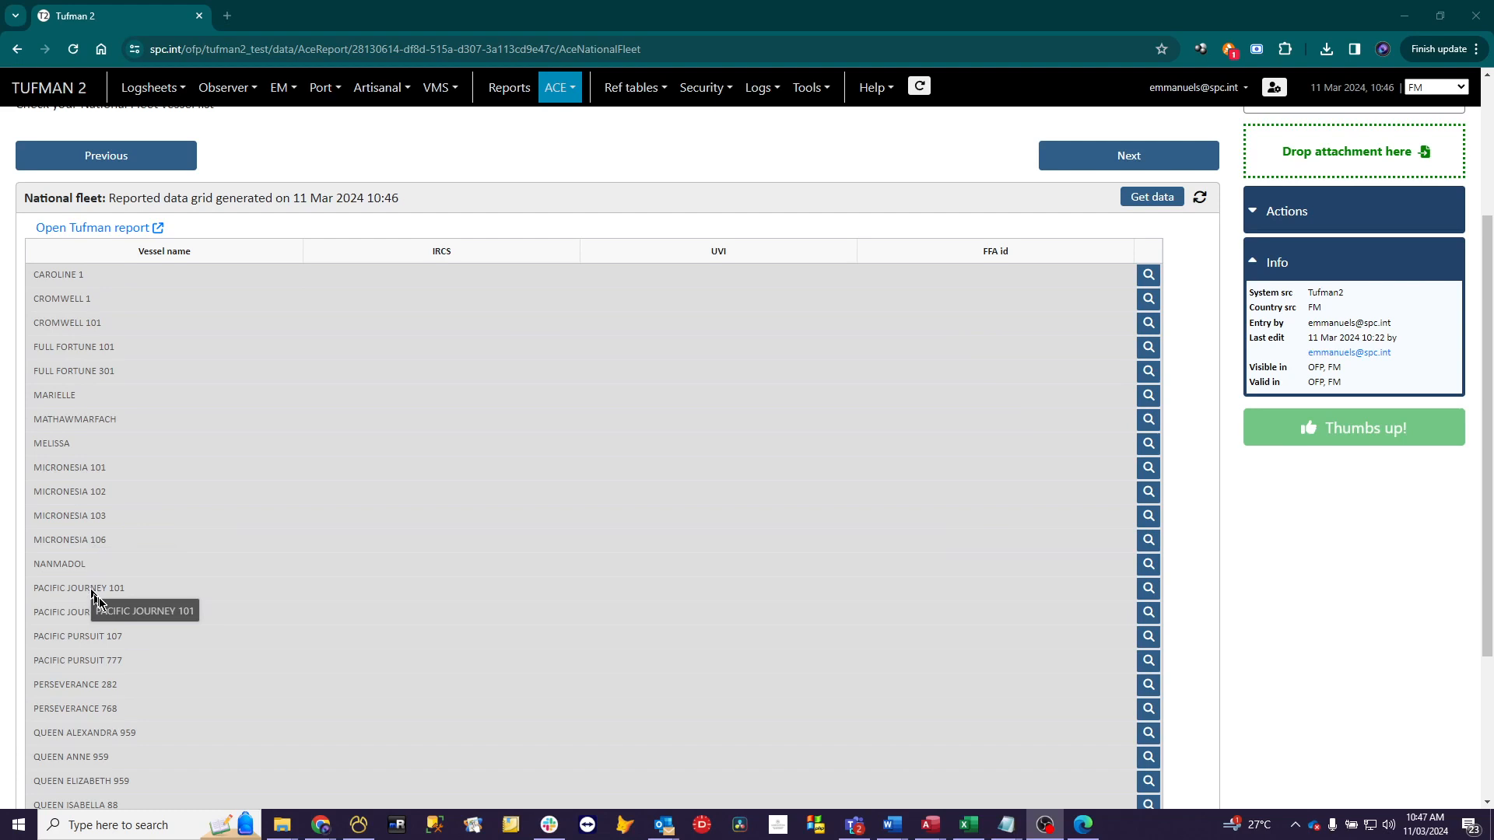
scroll(105, 606, "down", 2)
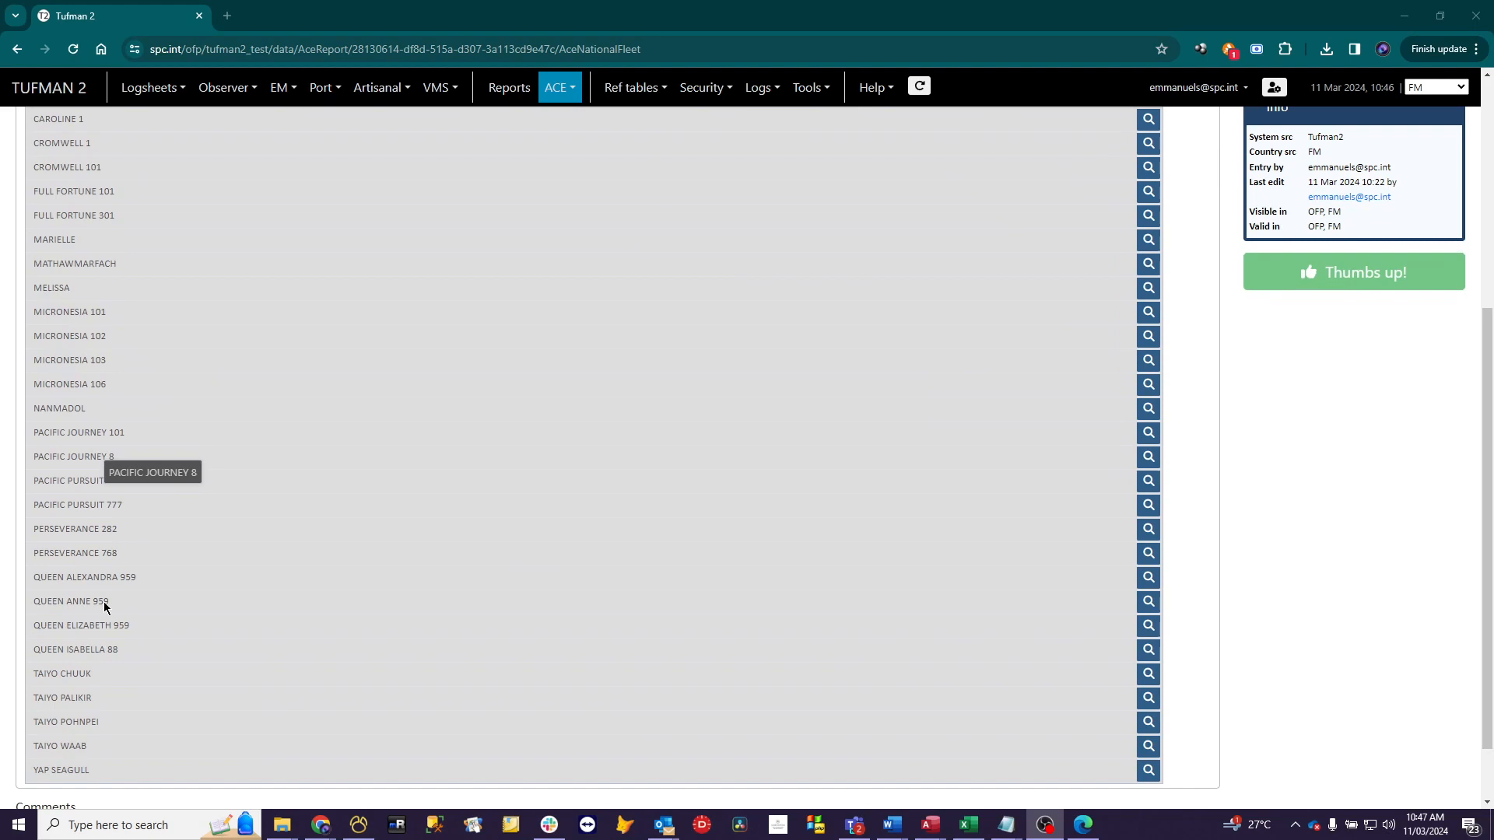
scroll(106, 605, "up", 4)
scroll(87, 537, "down", 1)
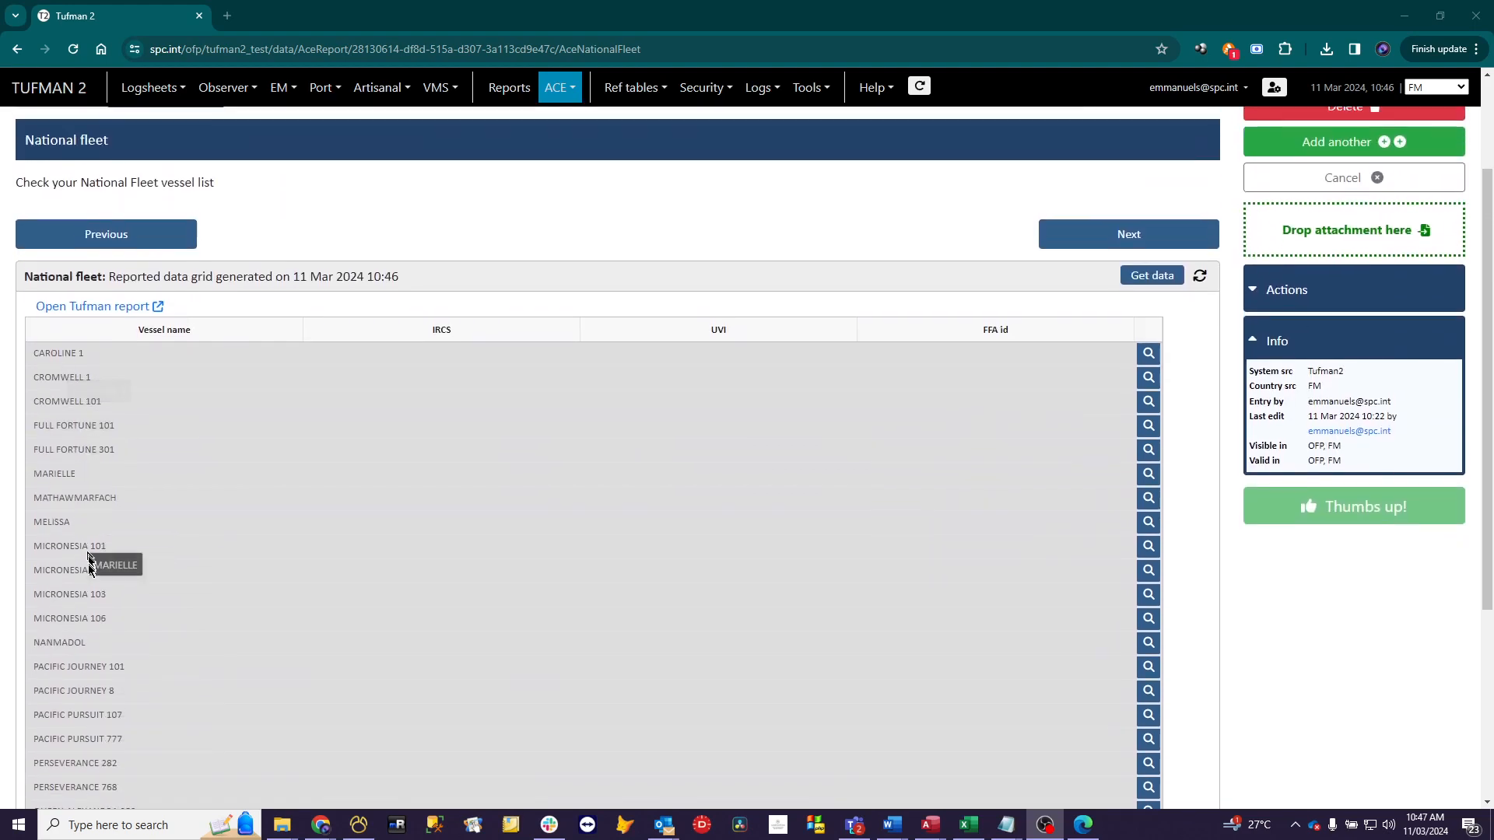
scroll(89, 565, "down", 2)
scroll(98, 642, "down", 2)
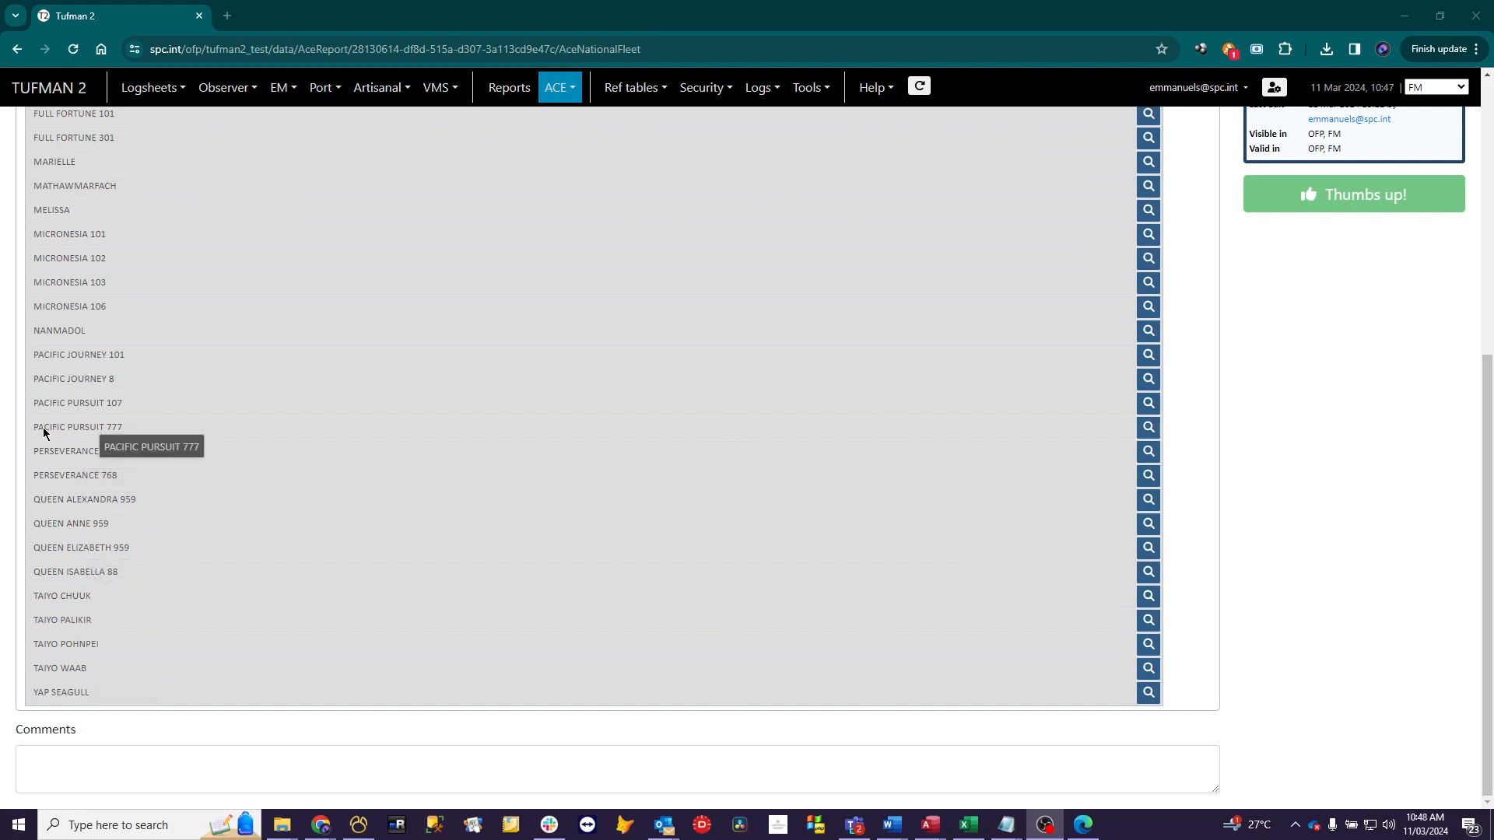
left_click(73, 432)
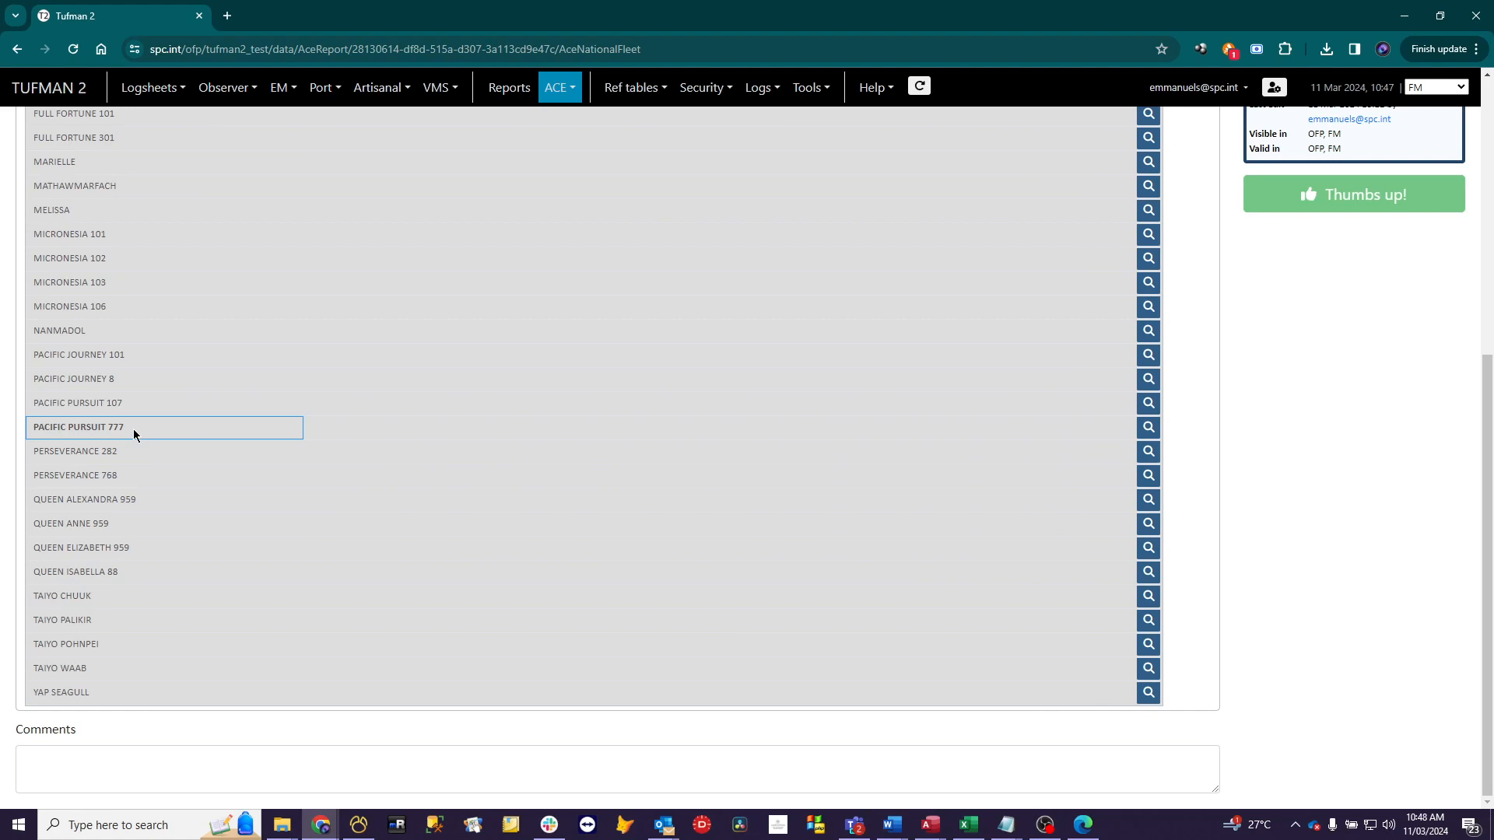
scroll(151, 424, "up", 2)
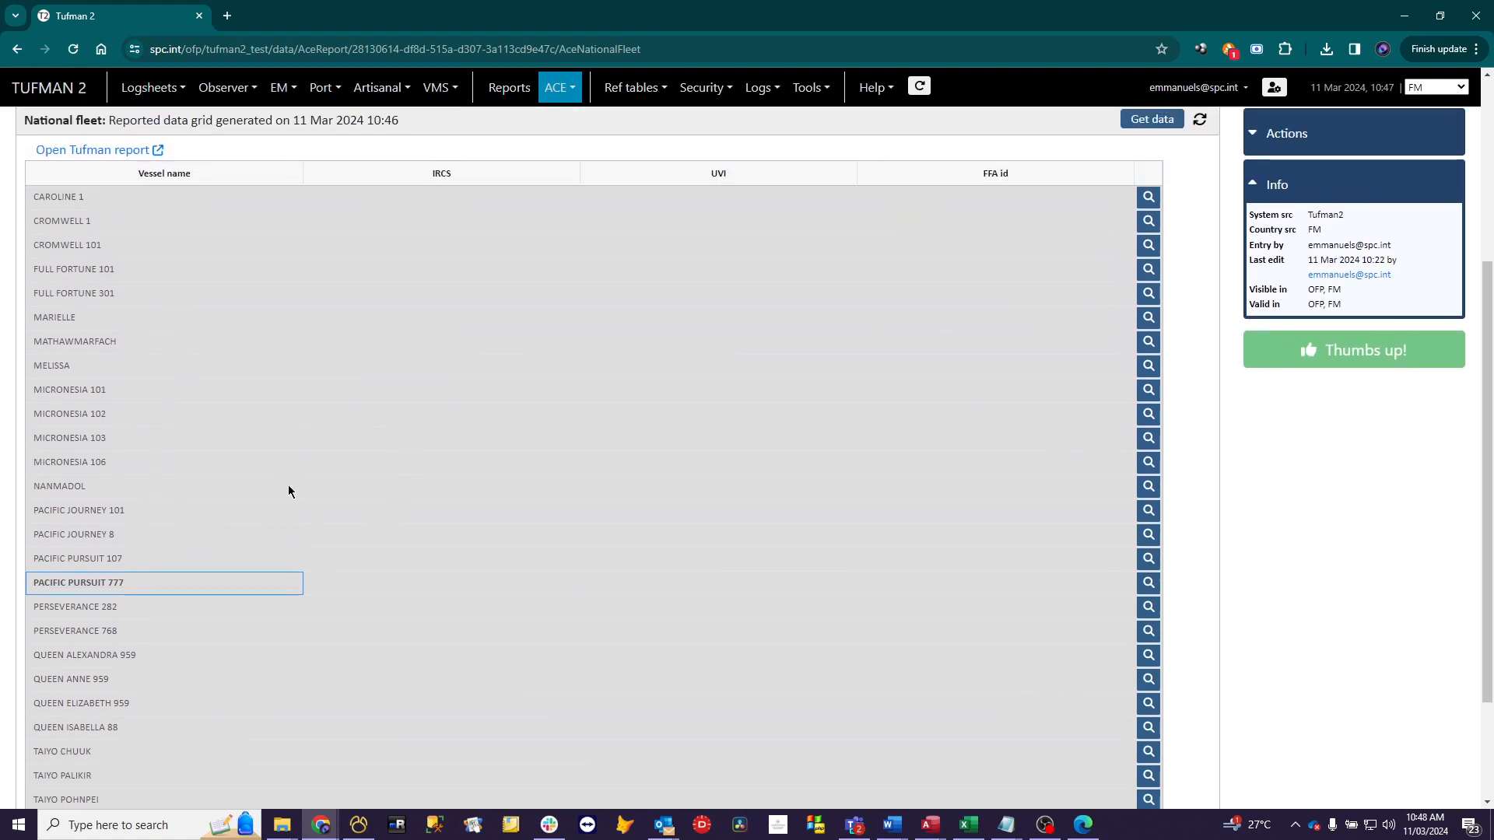
Check the remaining vessel names in the National fleet grid against the expected 2023 fleet list
scroll(296, 484, "up", 1)
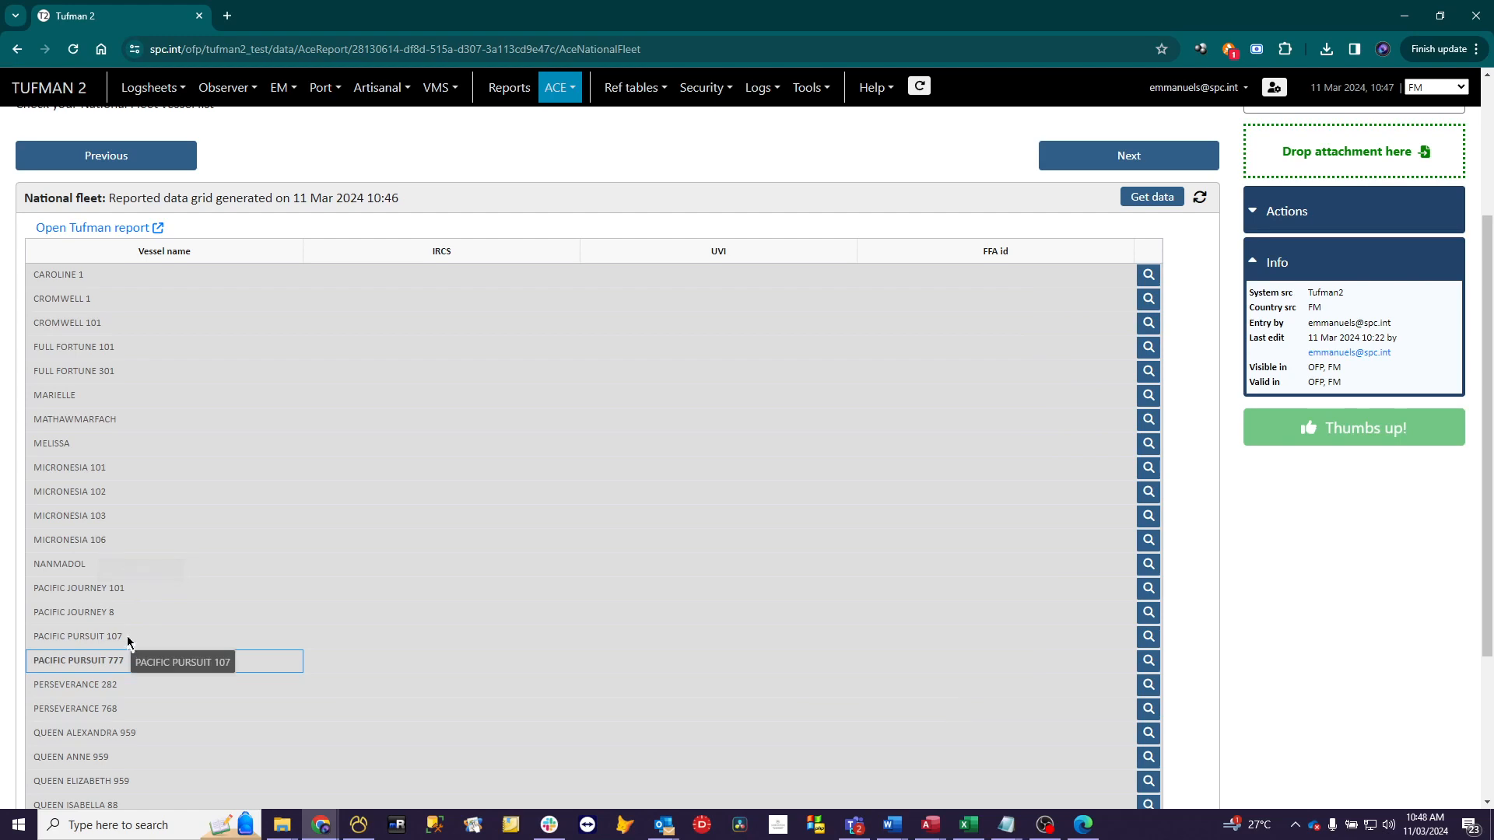
scroll(144, 597, "down", 1)
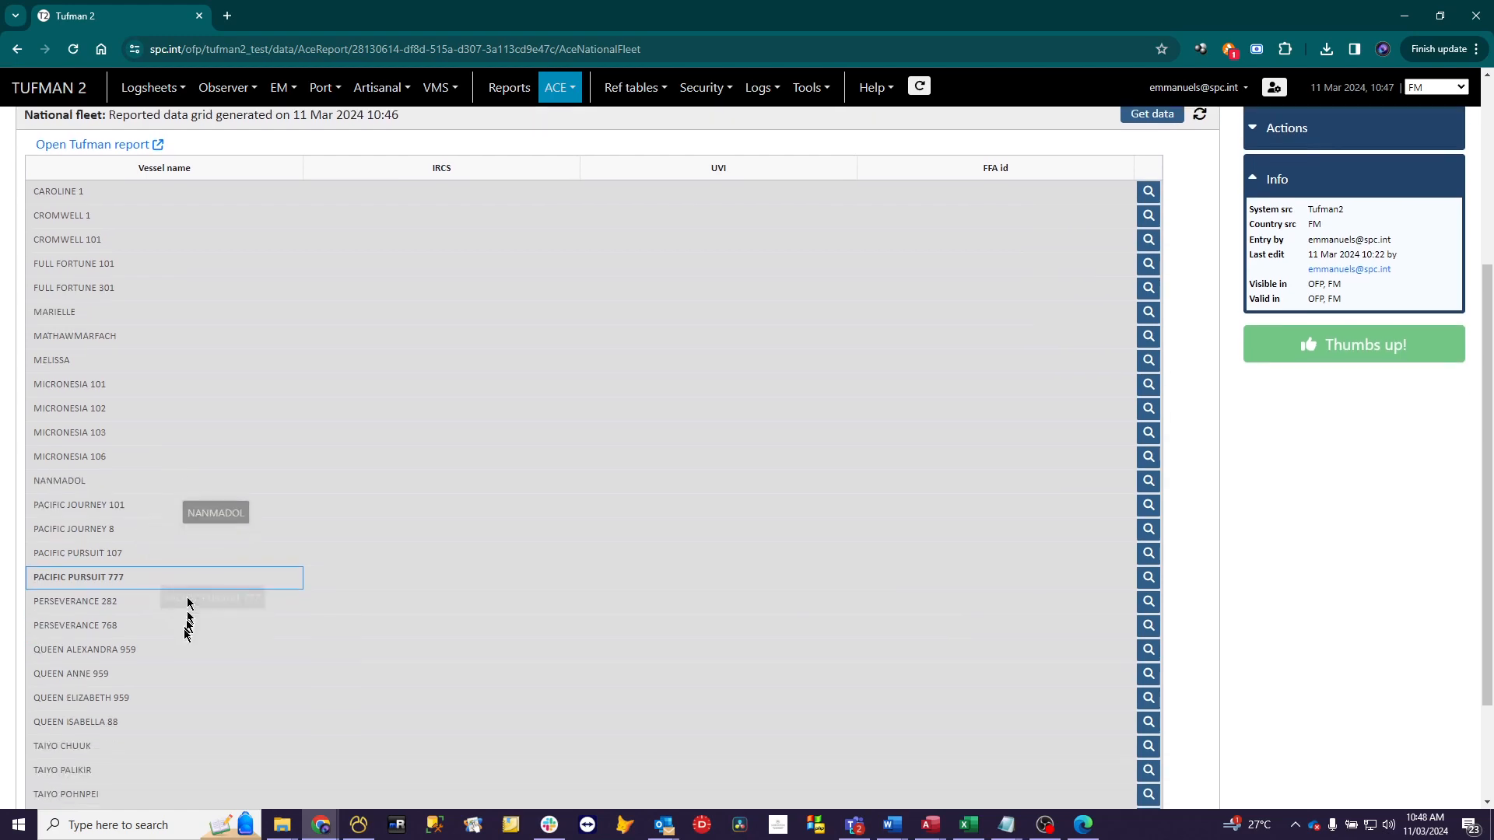
scroll(187, 610, "down", 2)
scroll(185, 646, "up", 6)
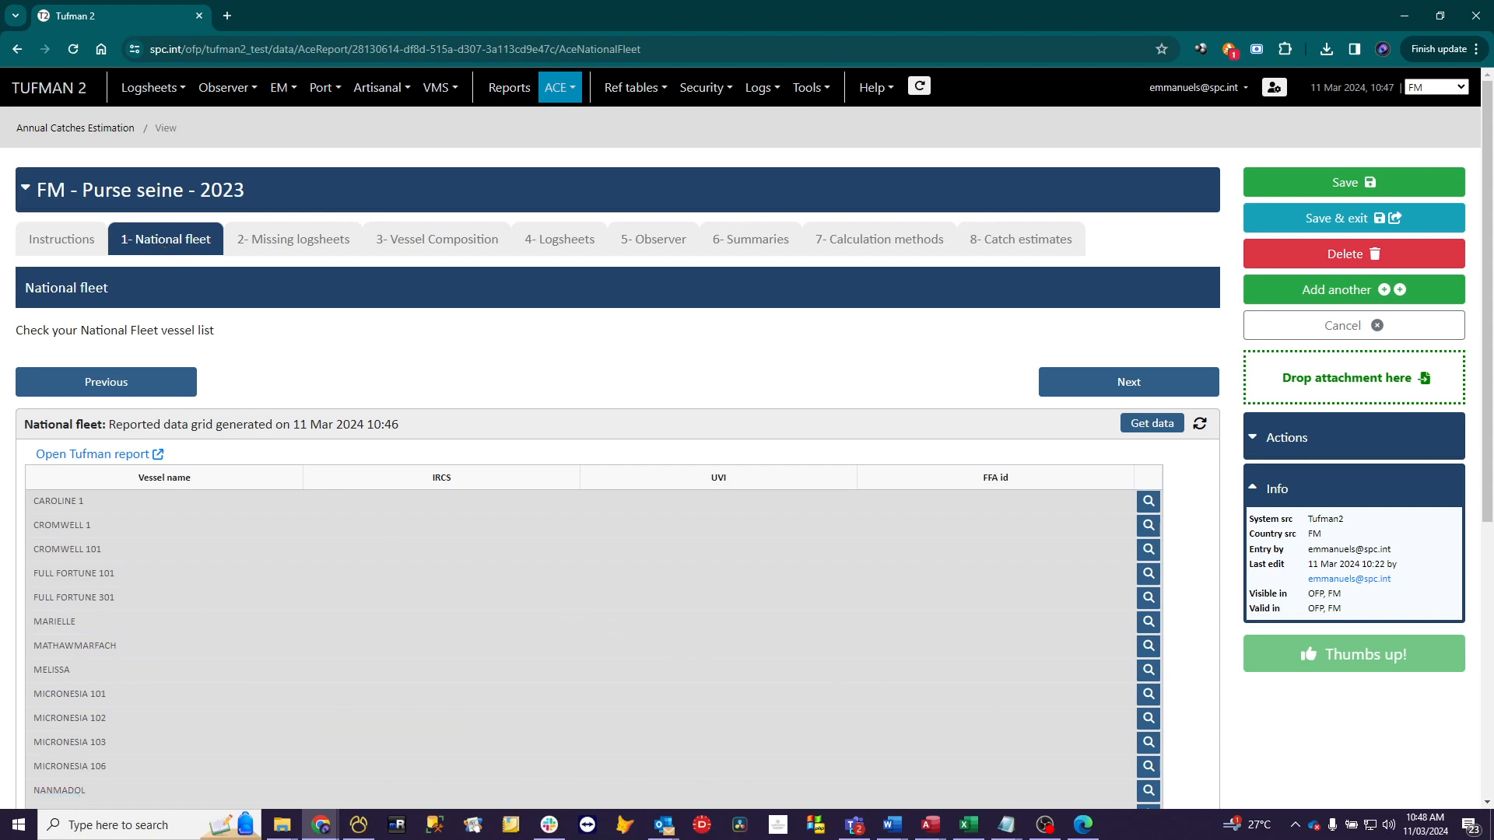
left_click(1044, 825)
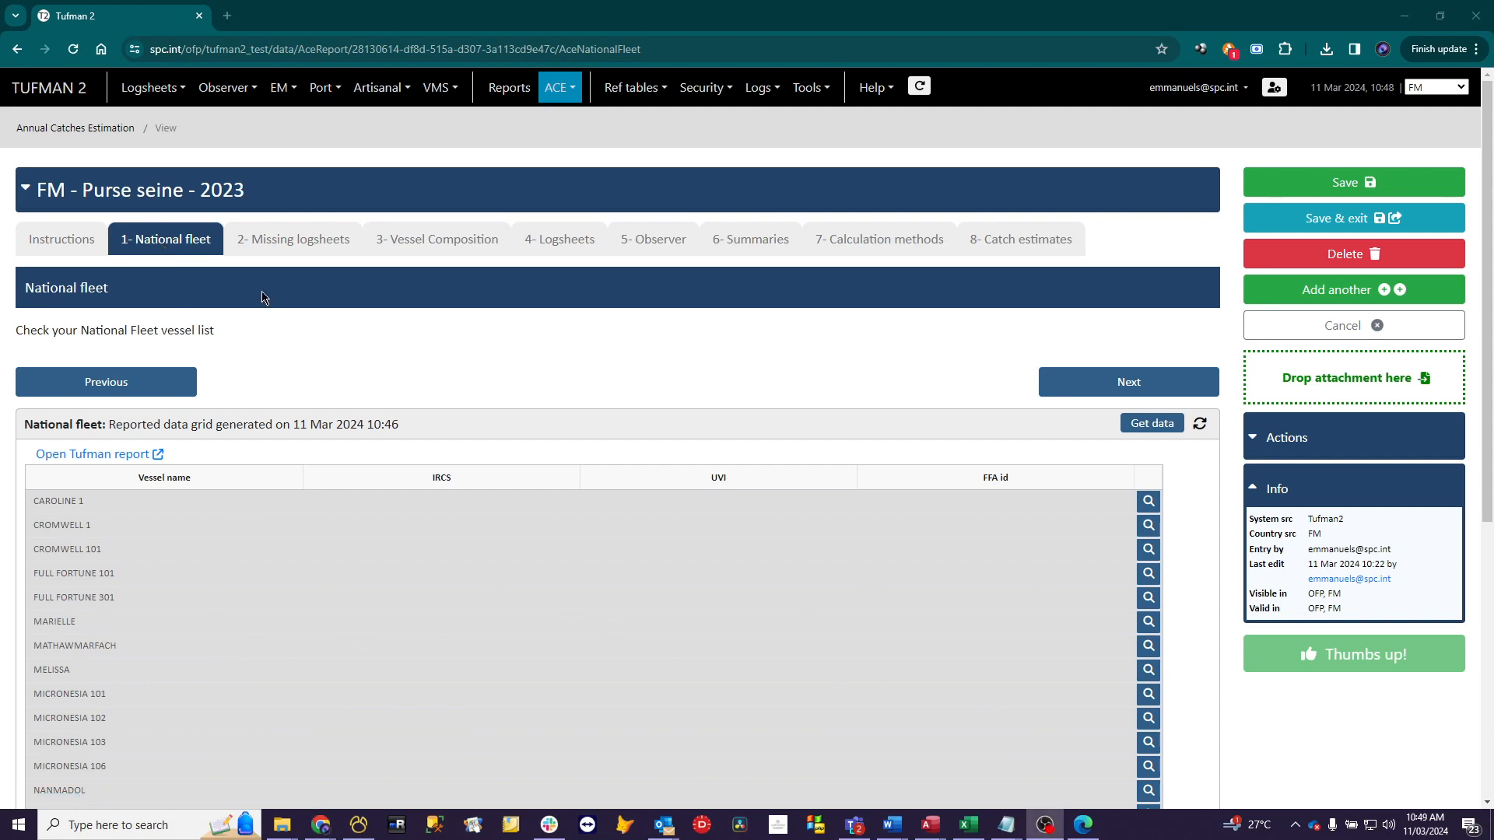
Get the data for the Missing logsheets grid, revisiting the National fleet vessel list for comparison
left_click(286, 245)
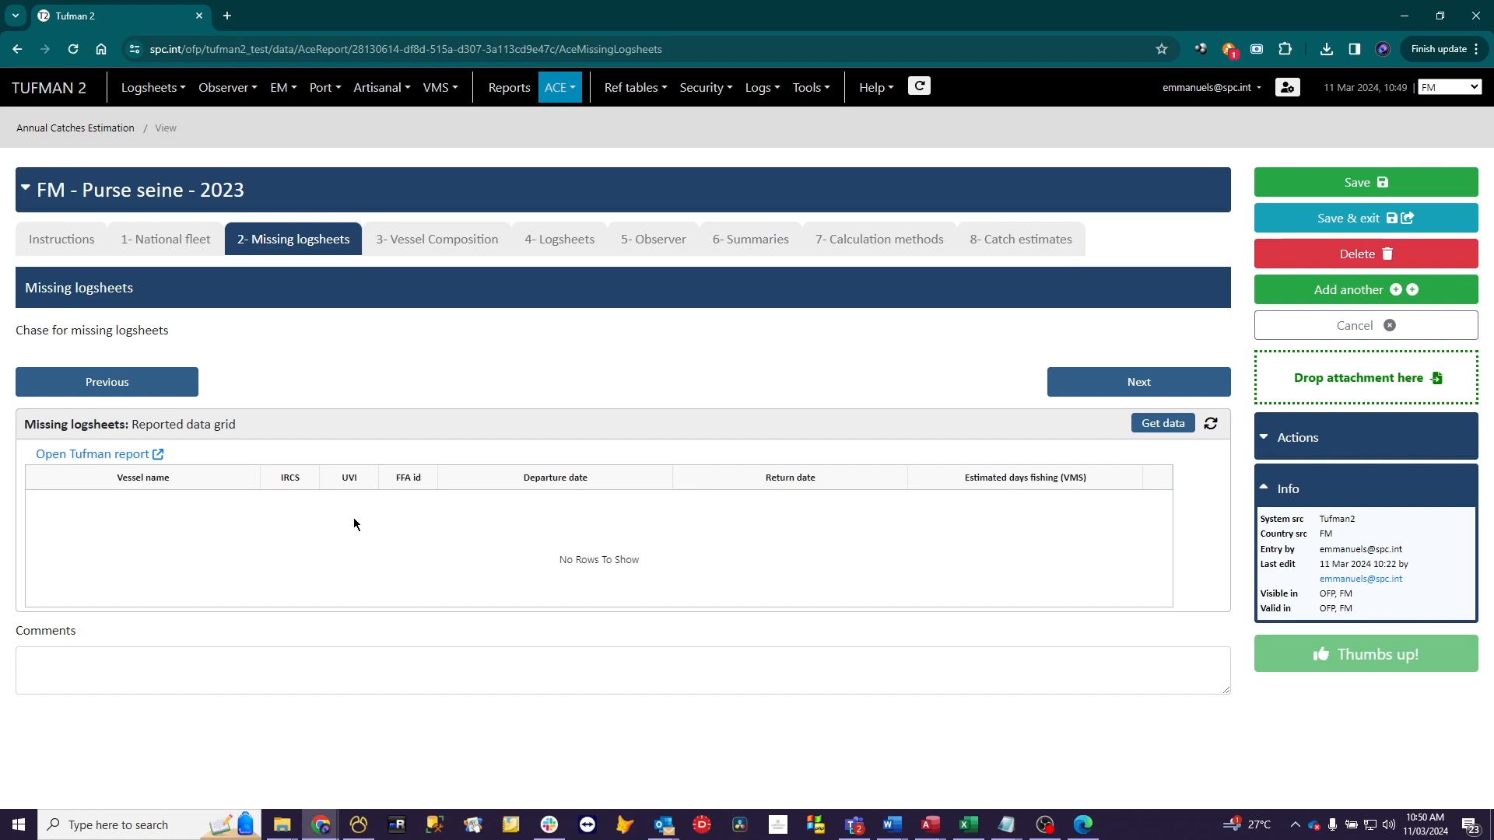
left_click(1161, 426)
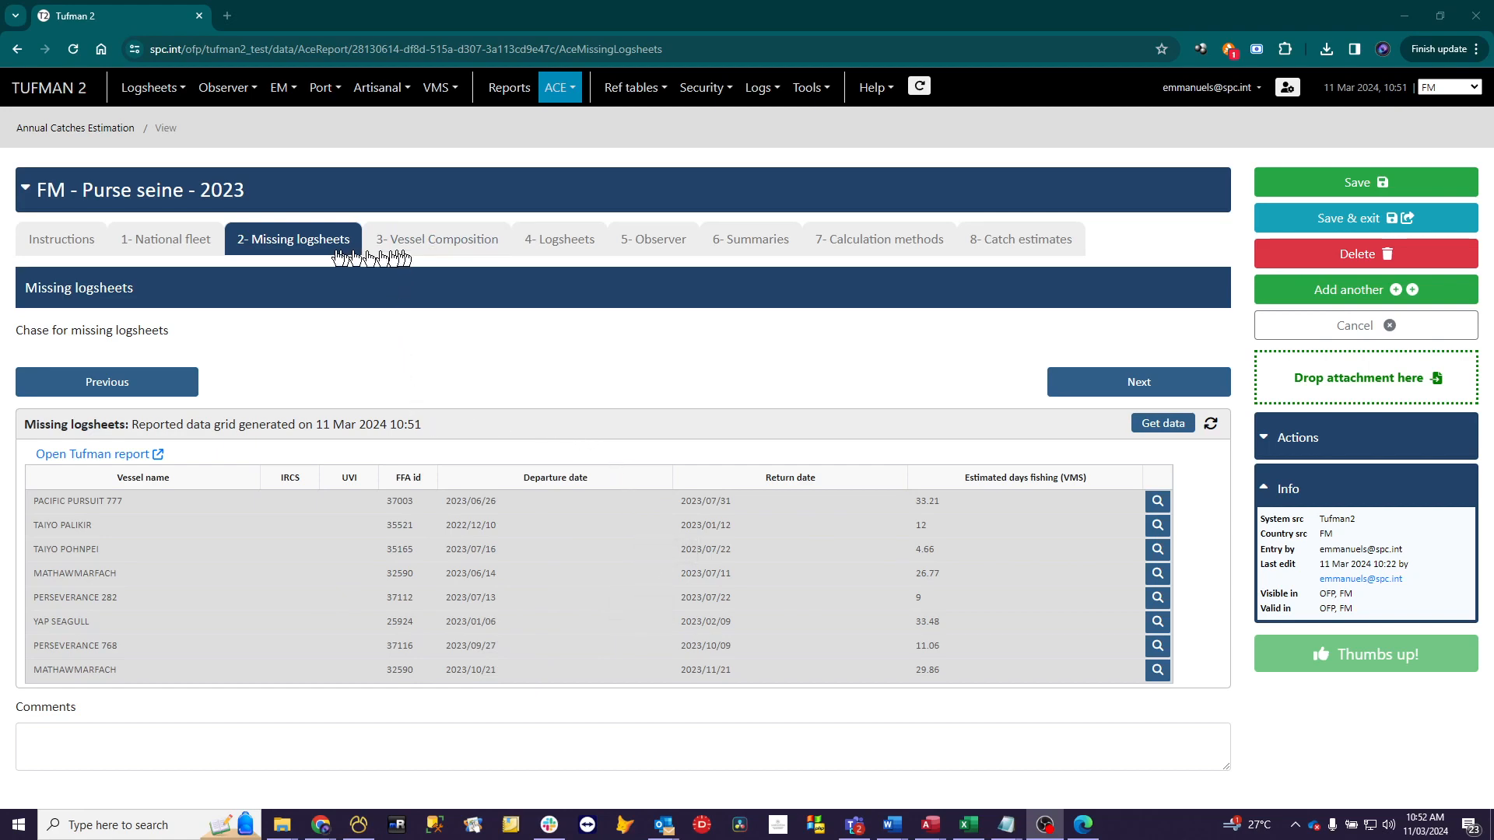
left_click(161, 248)
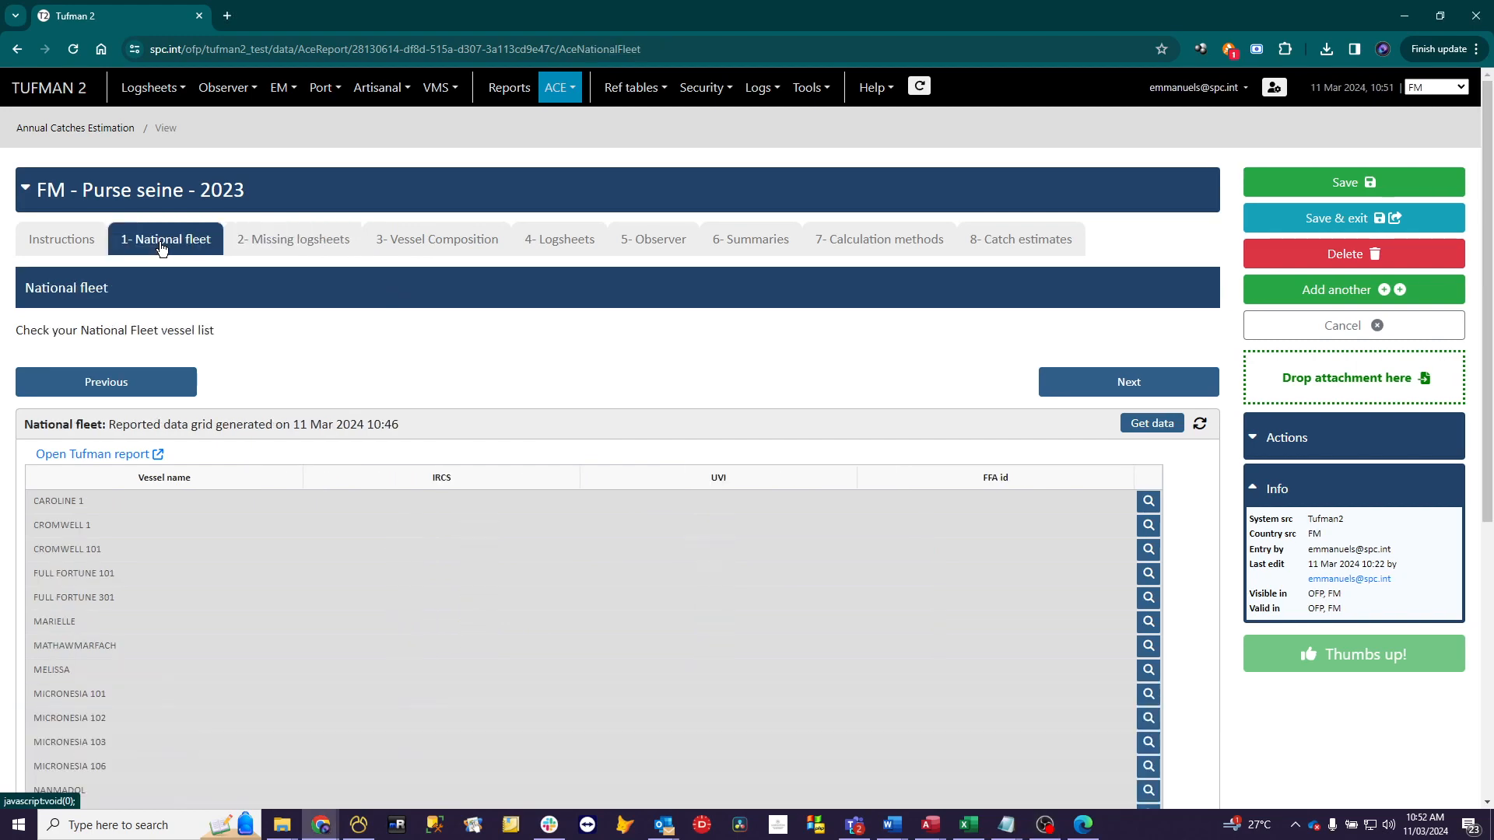
left_click(304, 244)
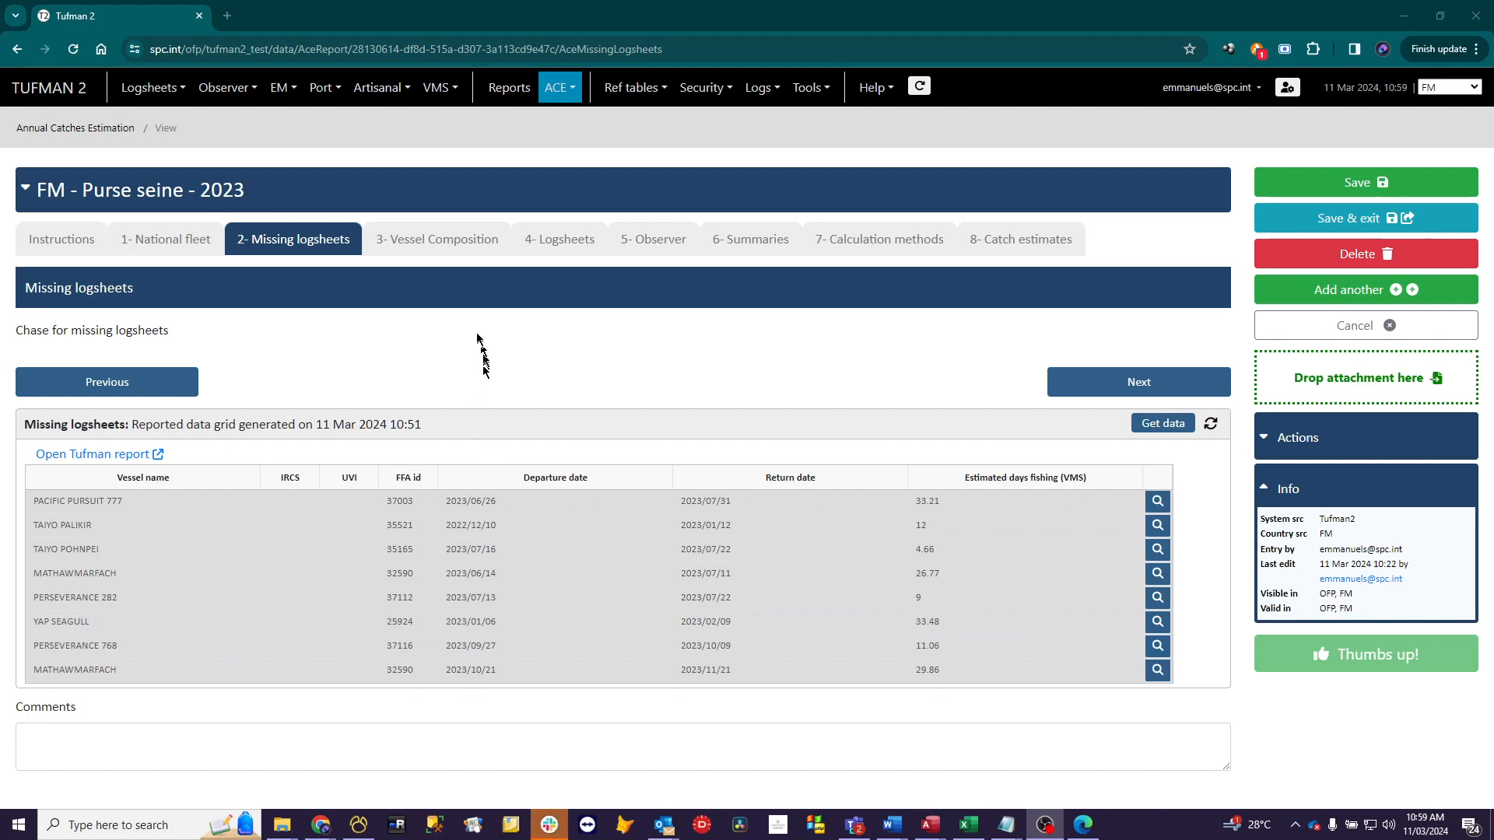
Go to the Vessel Composition section and get the data for its vessel size class grid
left_click(465, 240)
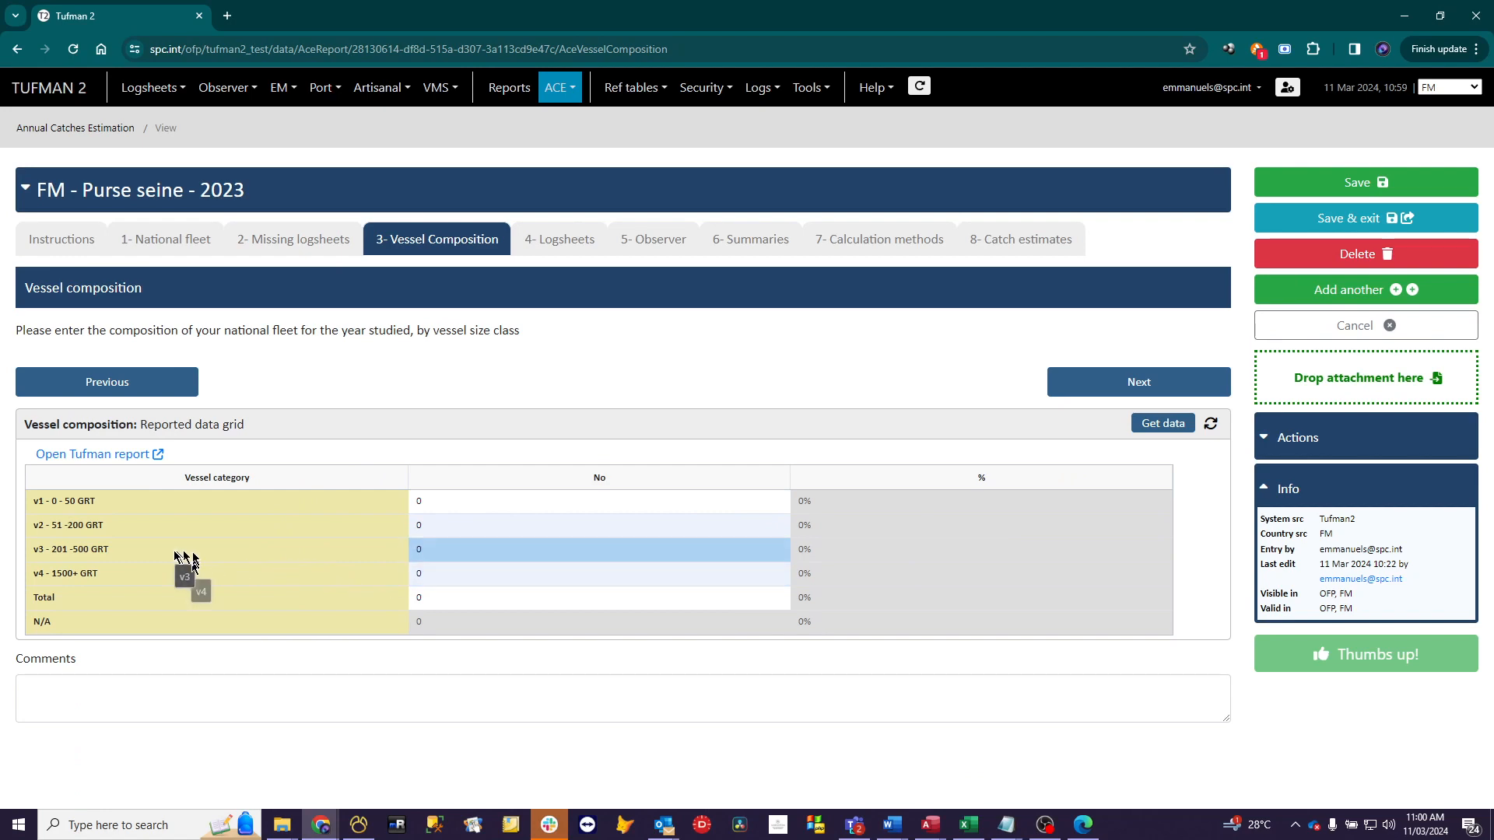
left_click(1163, 427)
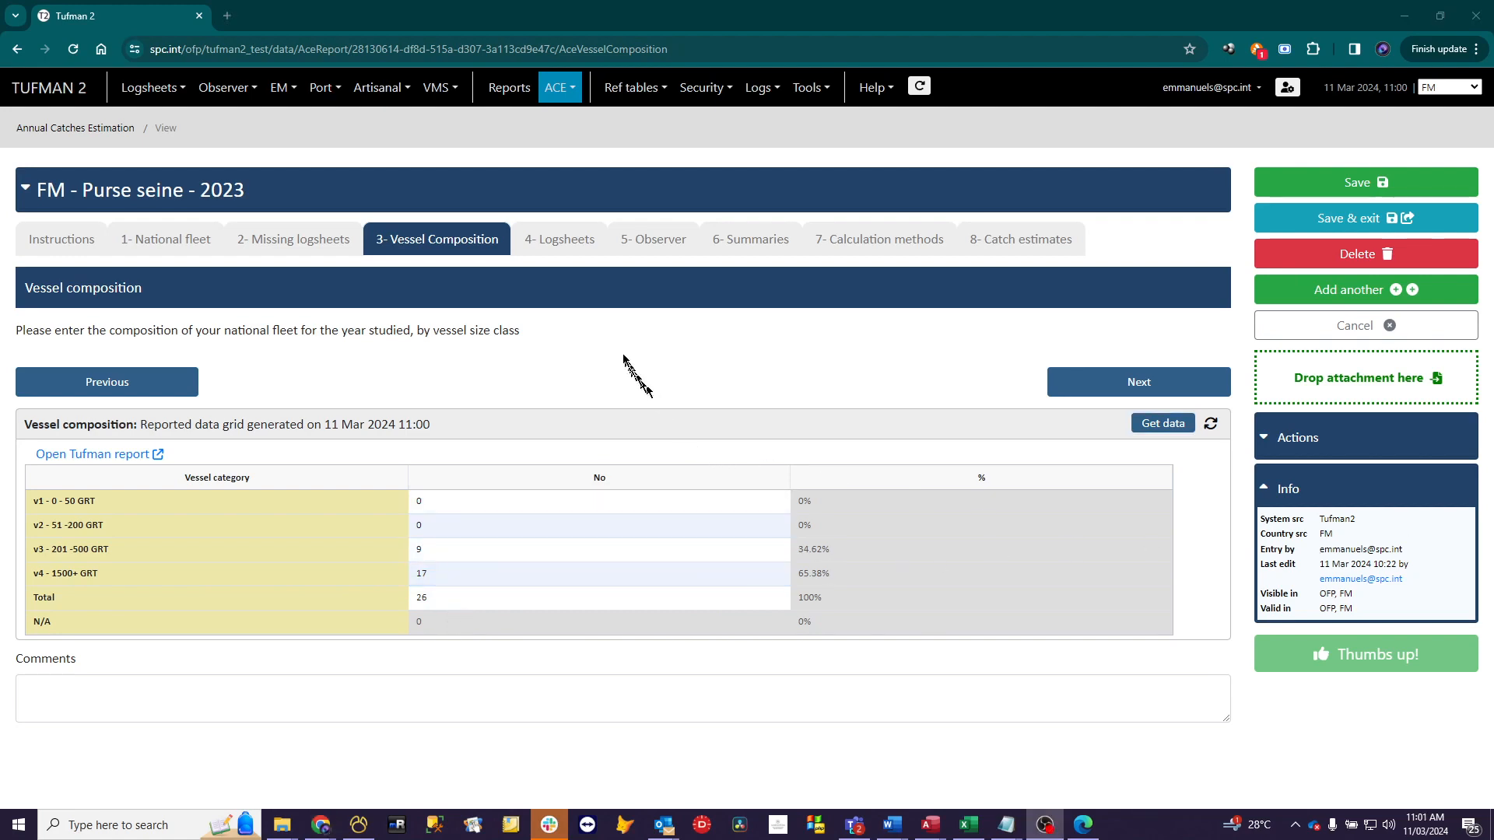
Go to the Logsheets section and get its computed key species catch data
left_click(549, 248)
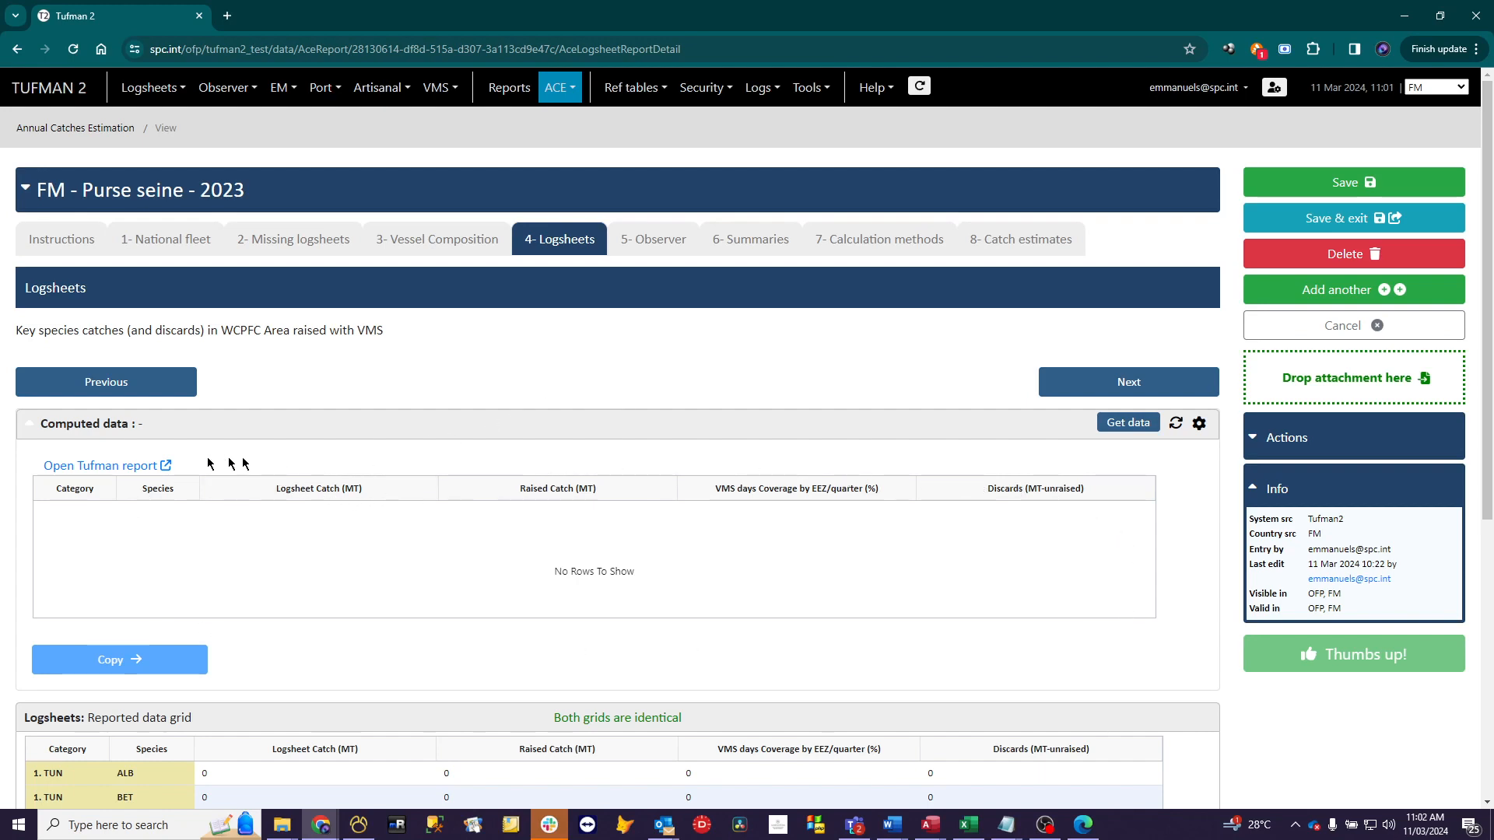
left_click(1120, 425)
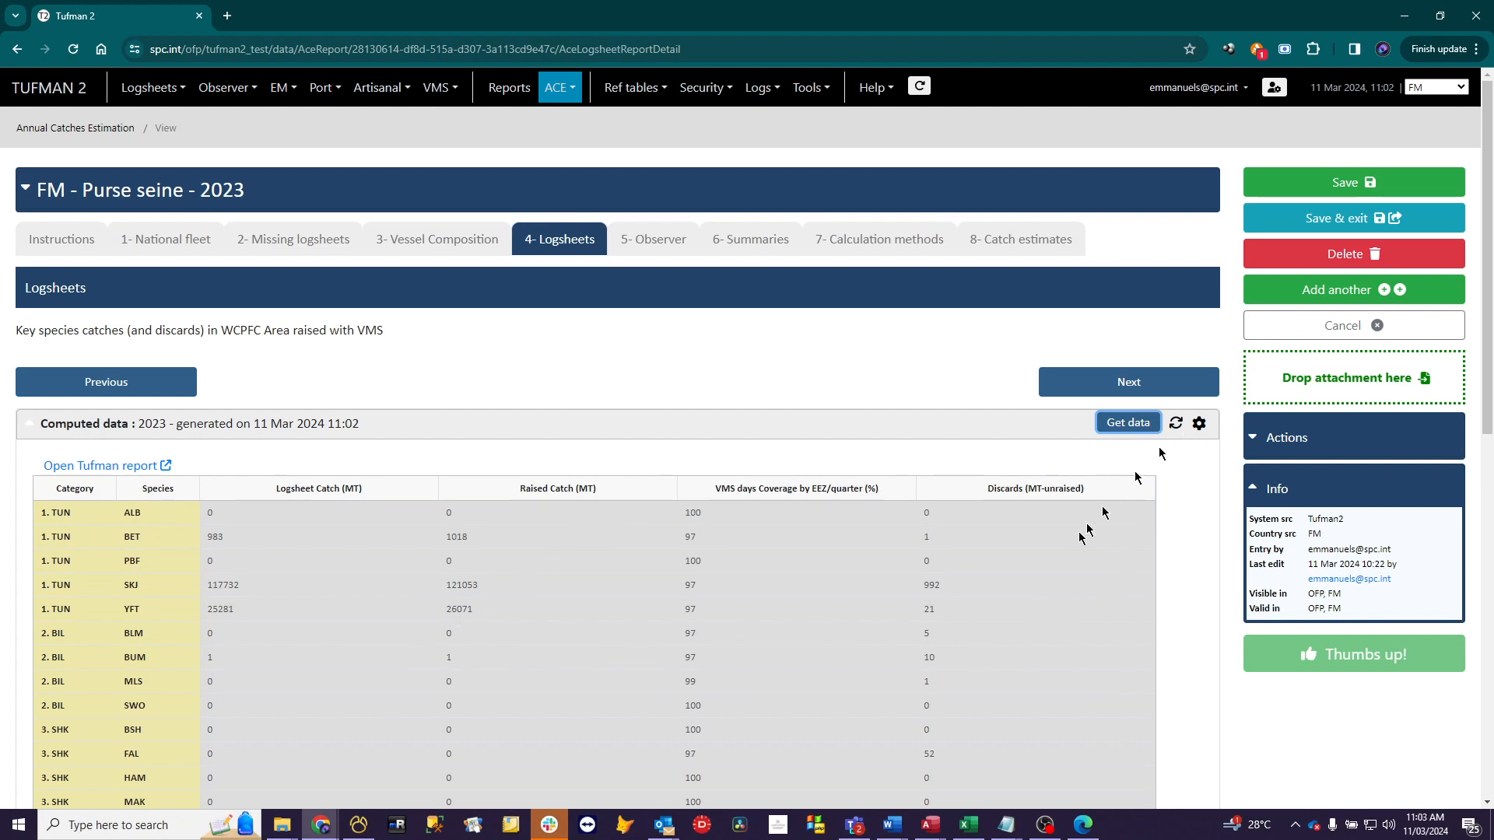
scroll(345, 596, "down", 2)
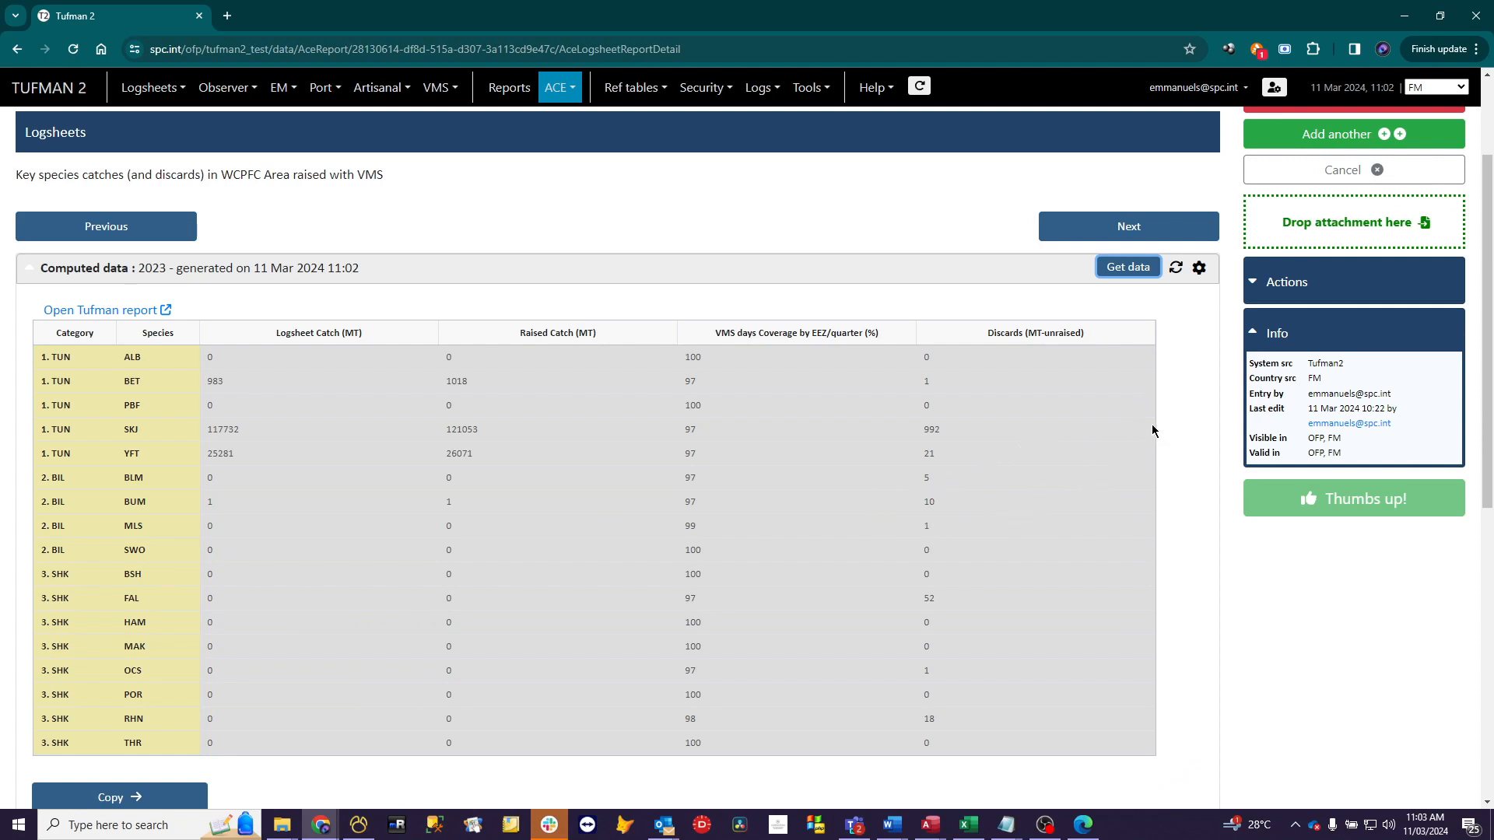
left_click(1198, 269)
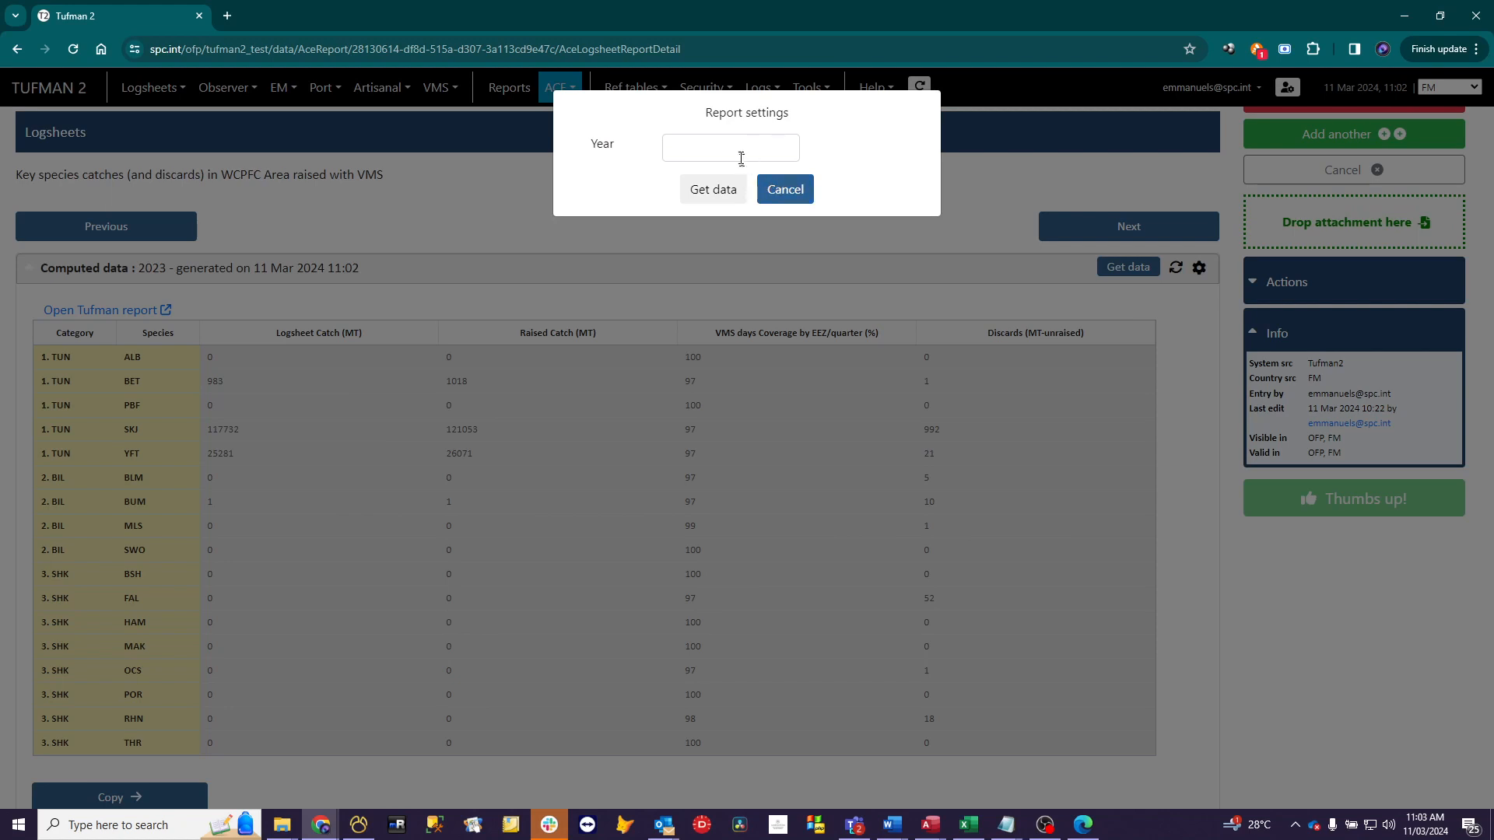
left_click(737, 151)
type("2022")
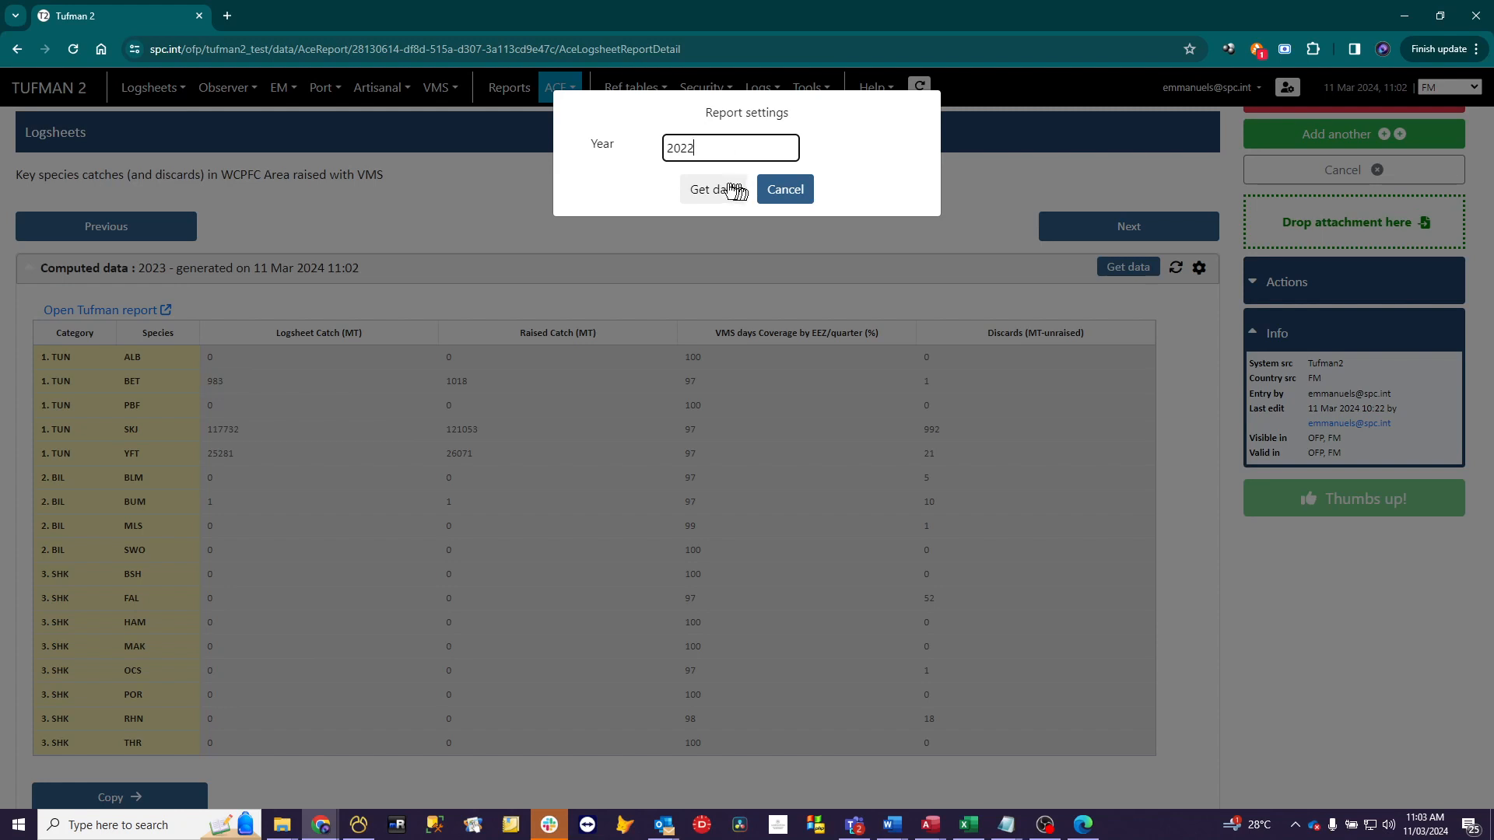
left_click(800, 194)
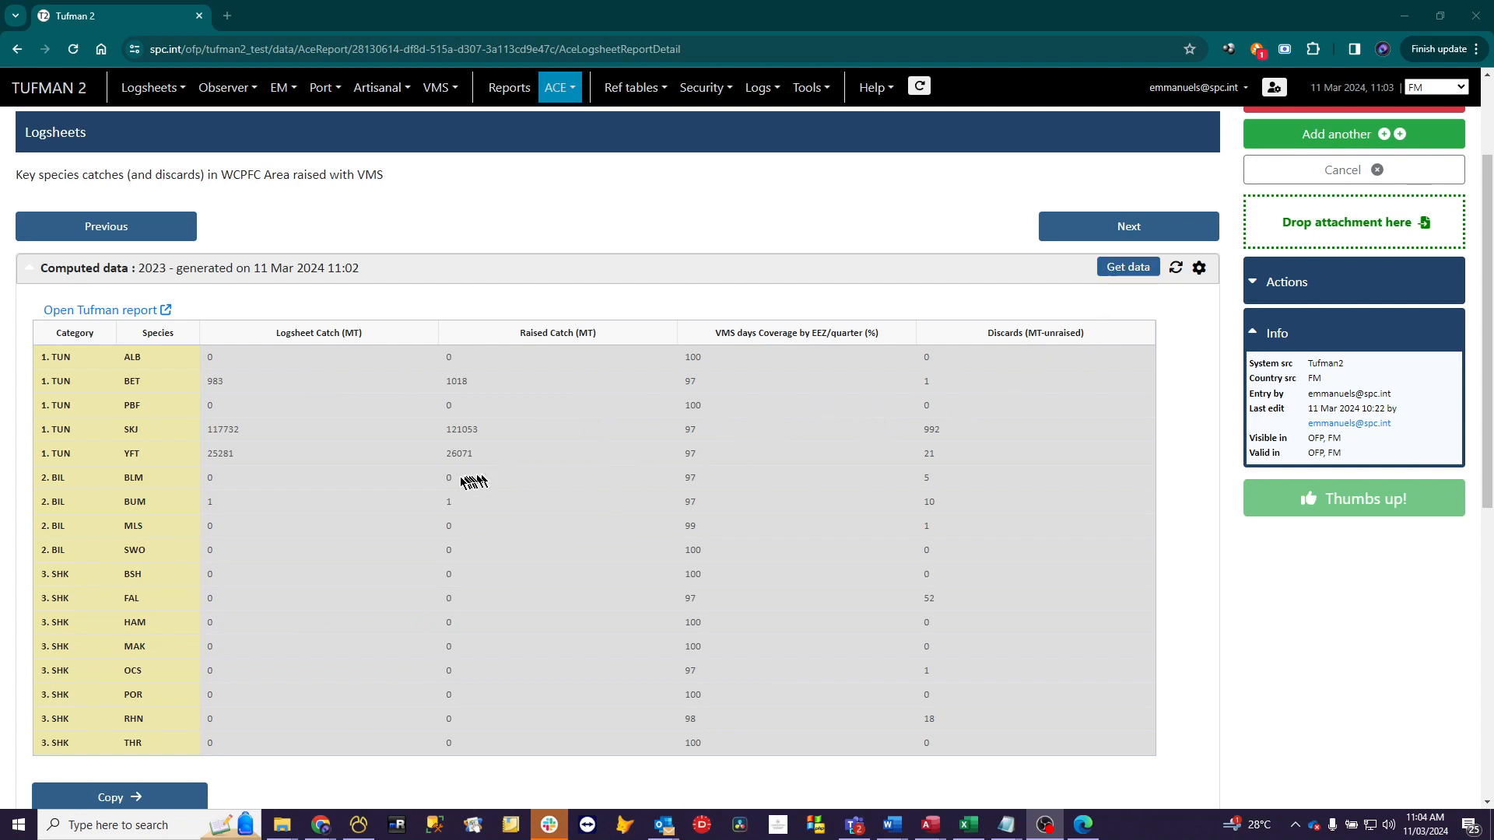
Copy the computed logsheet data into the reported data grid and compare the two grids
scroll(459, 481, "down", 5)
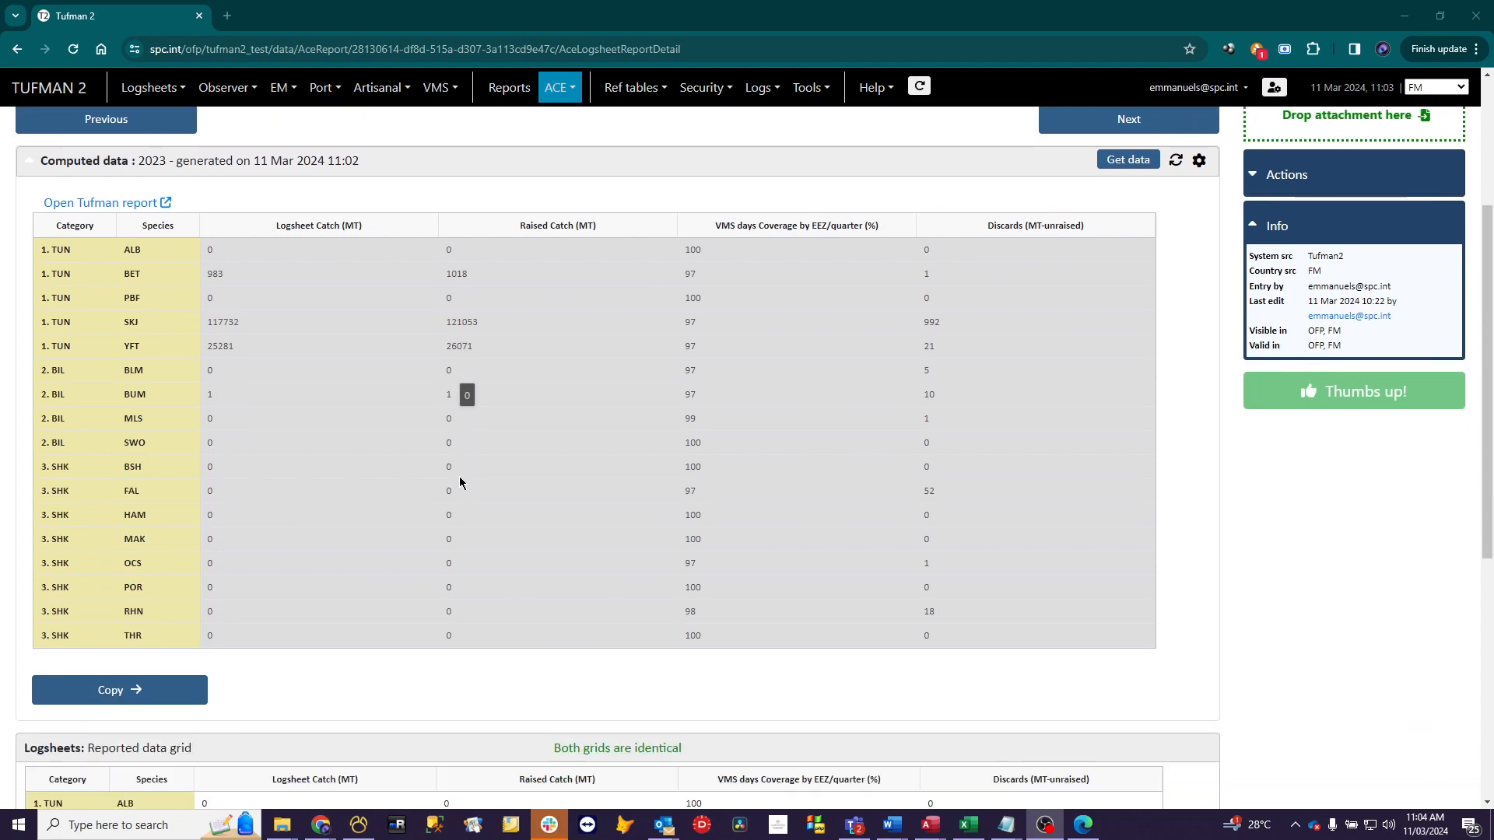
left_click(119, 410)
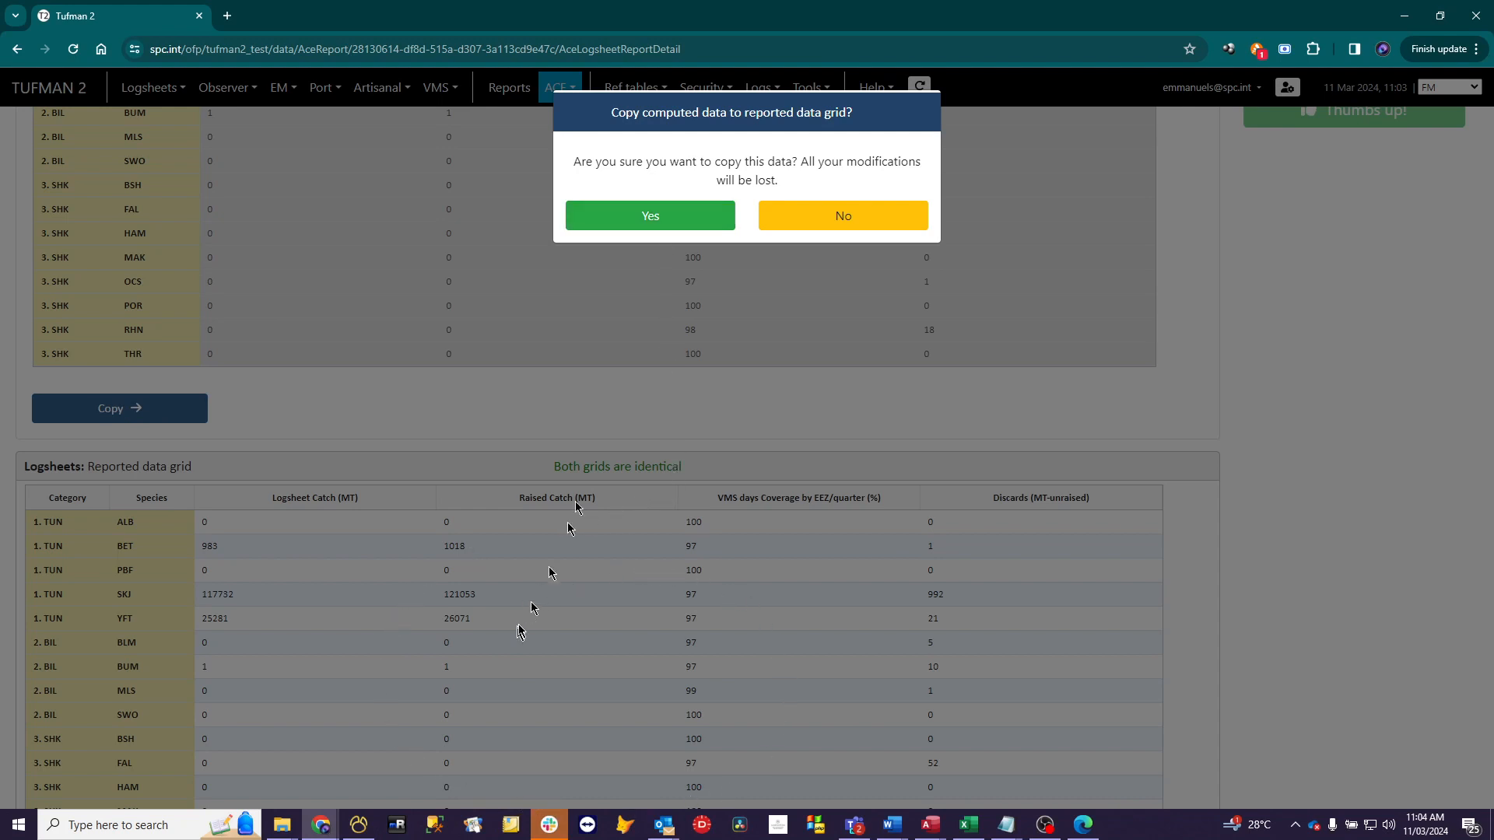
left_click(649, 218)
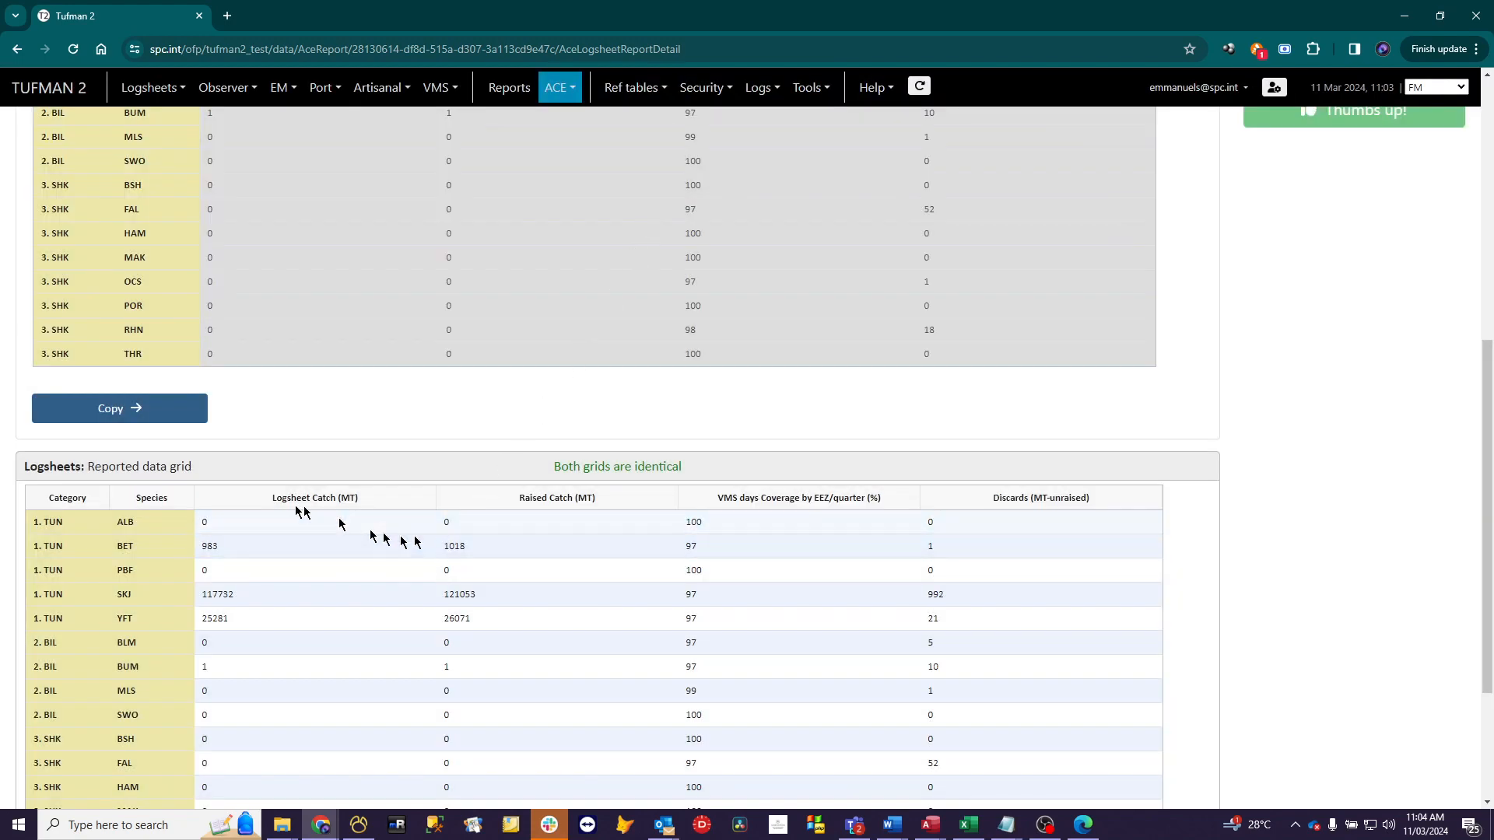
scroll(307, 585, "up", 1)
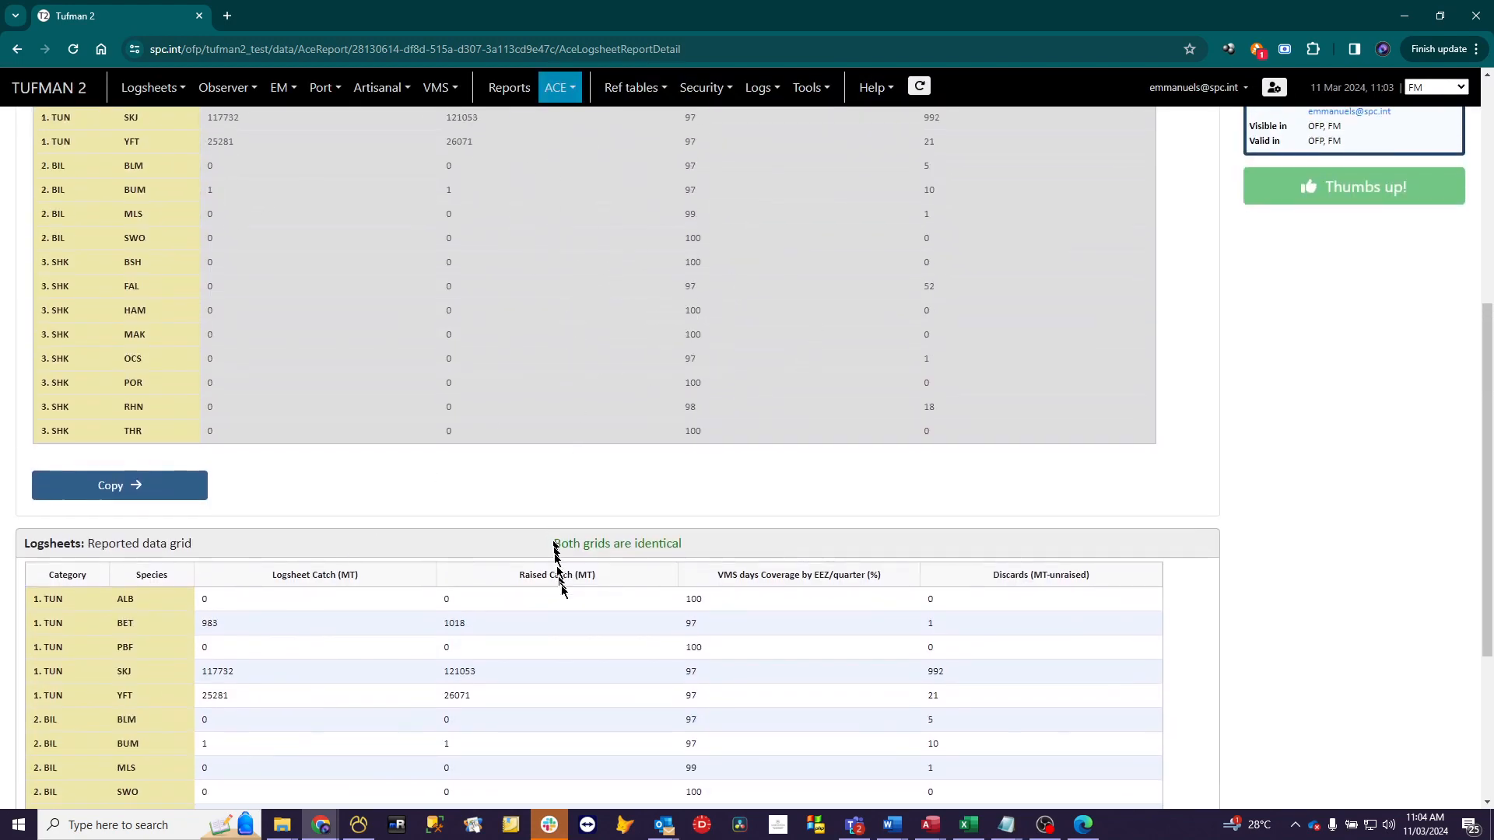
scroll(553, 560, "down", 2)
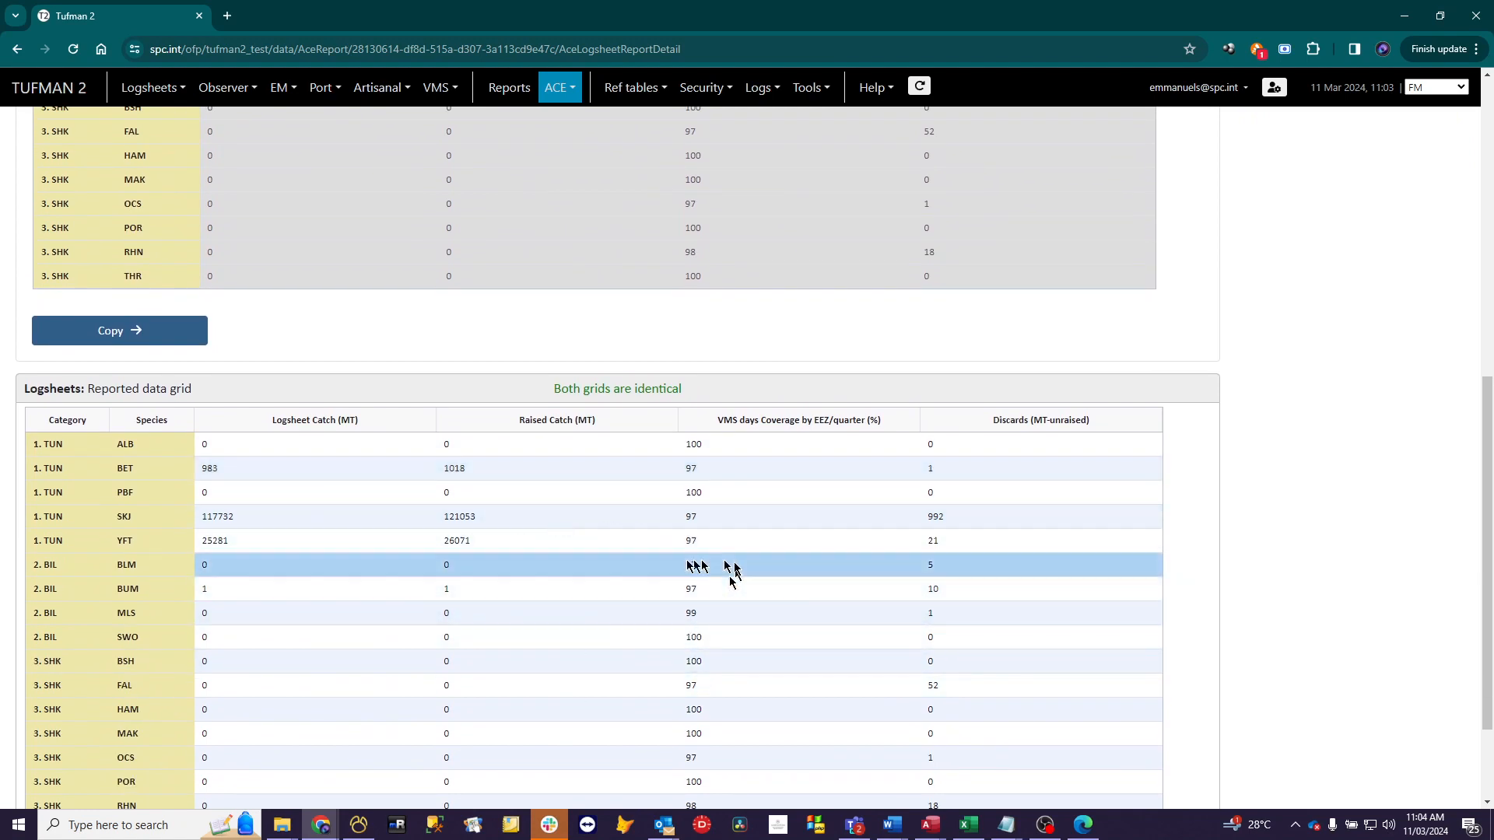
scroll(663, 594, "down", 2)
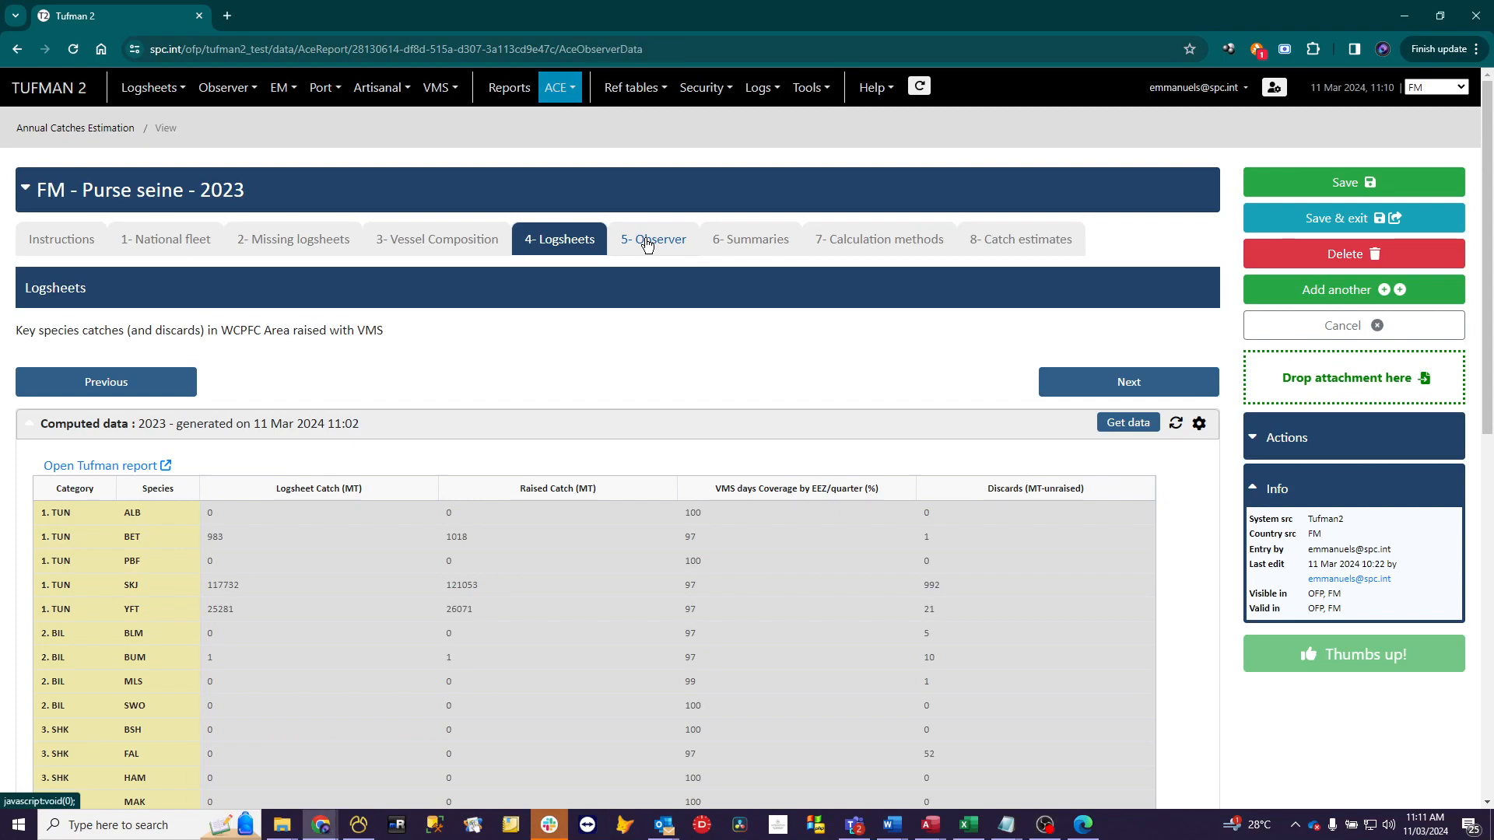
Go to the Observer section, get its computed data, and review the retained and discarded catches by species
left_click(645, 240)
scroll(646, 244, "down", 2)
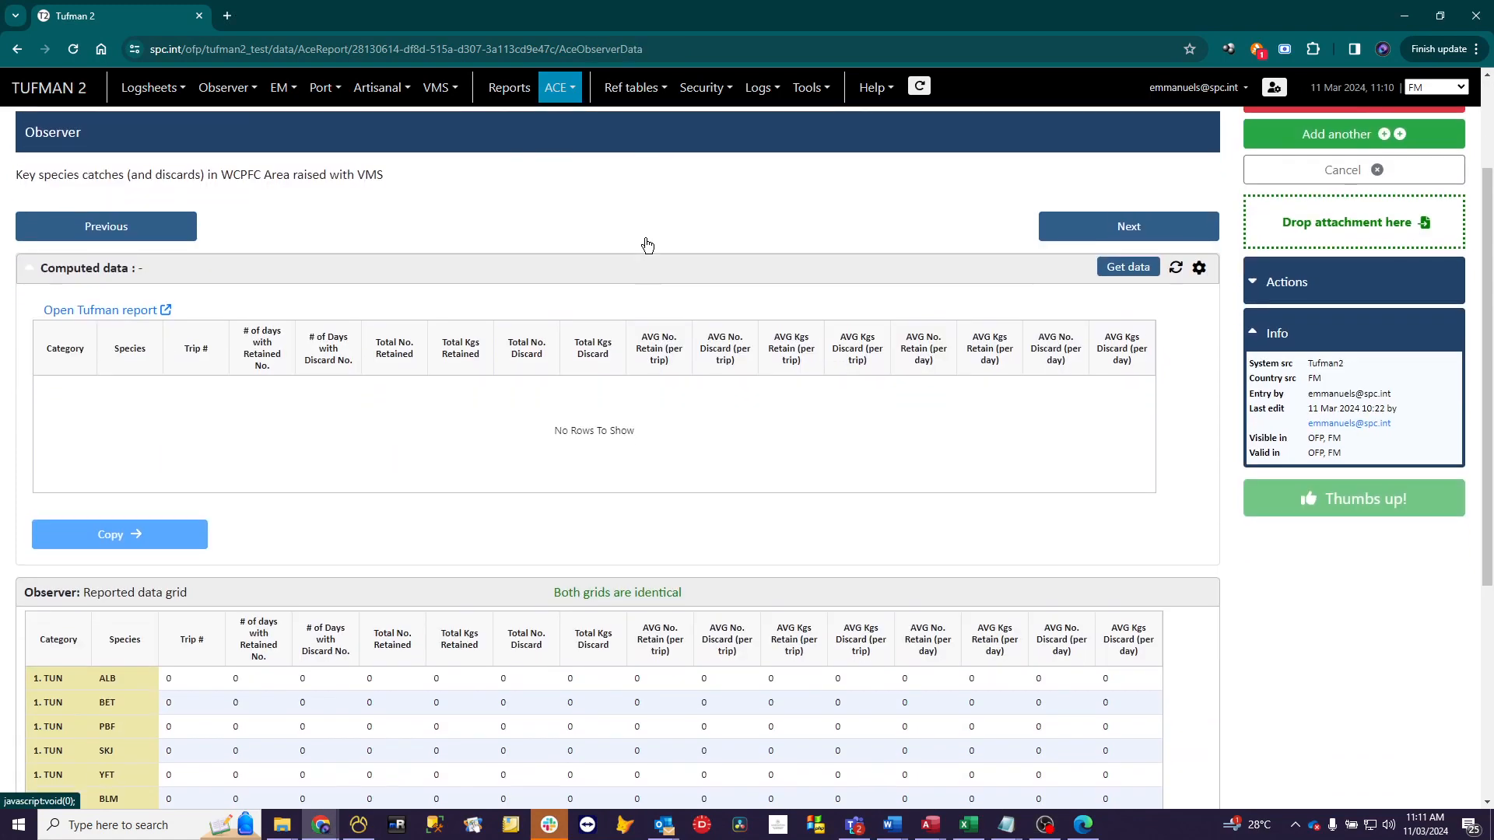
scroll(646, 244, "up", 1)
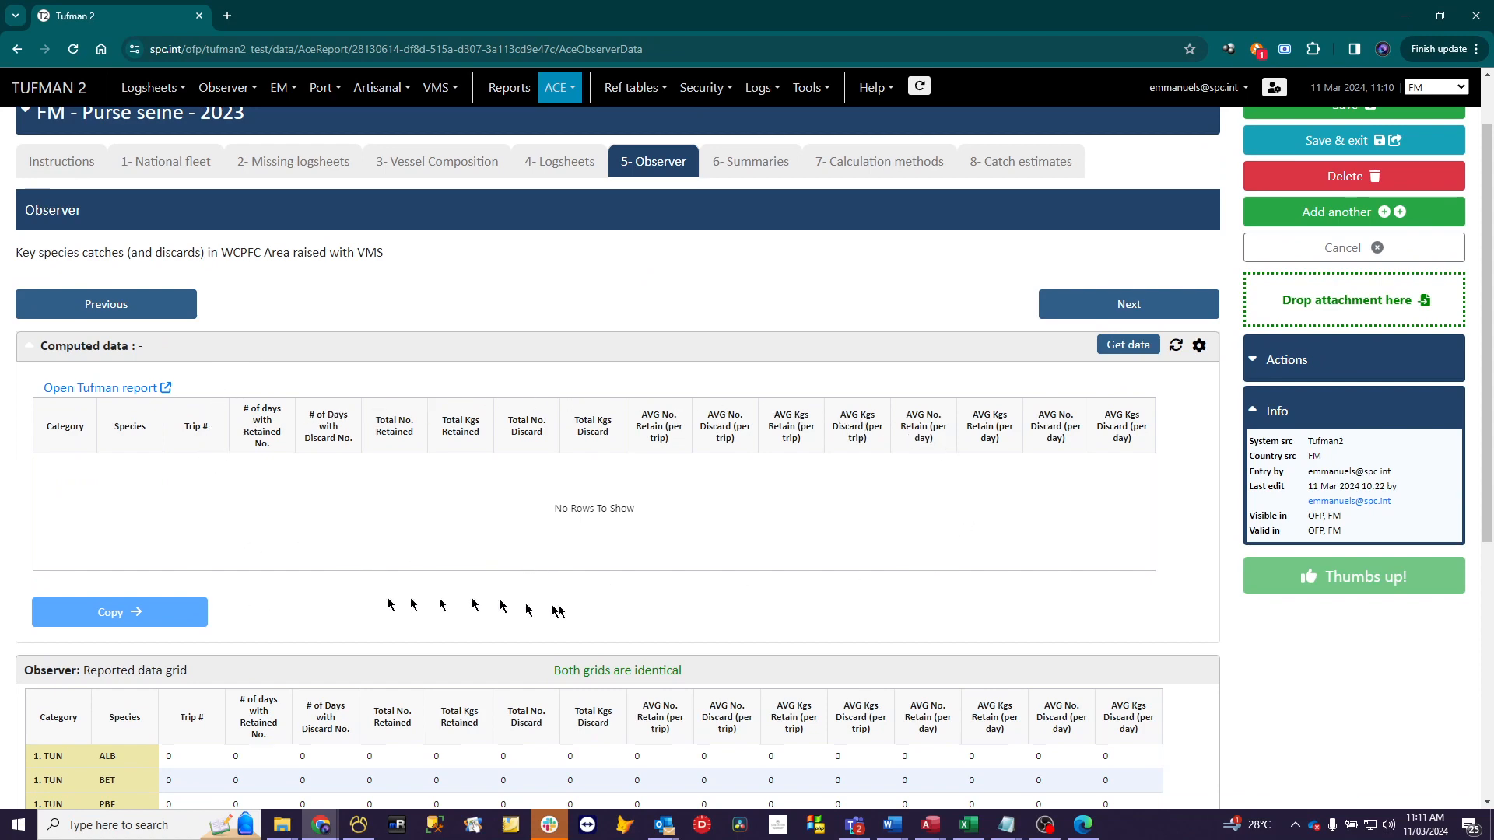
scroll(801, 607, "down", 4)
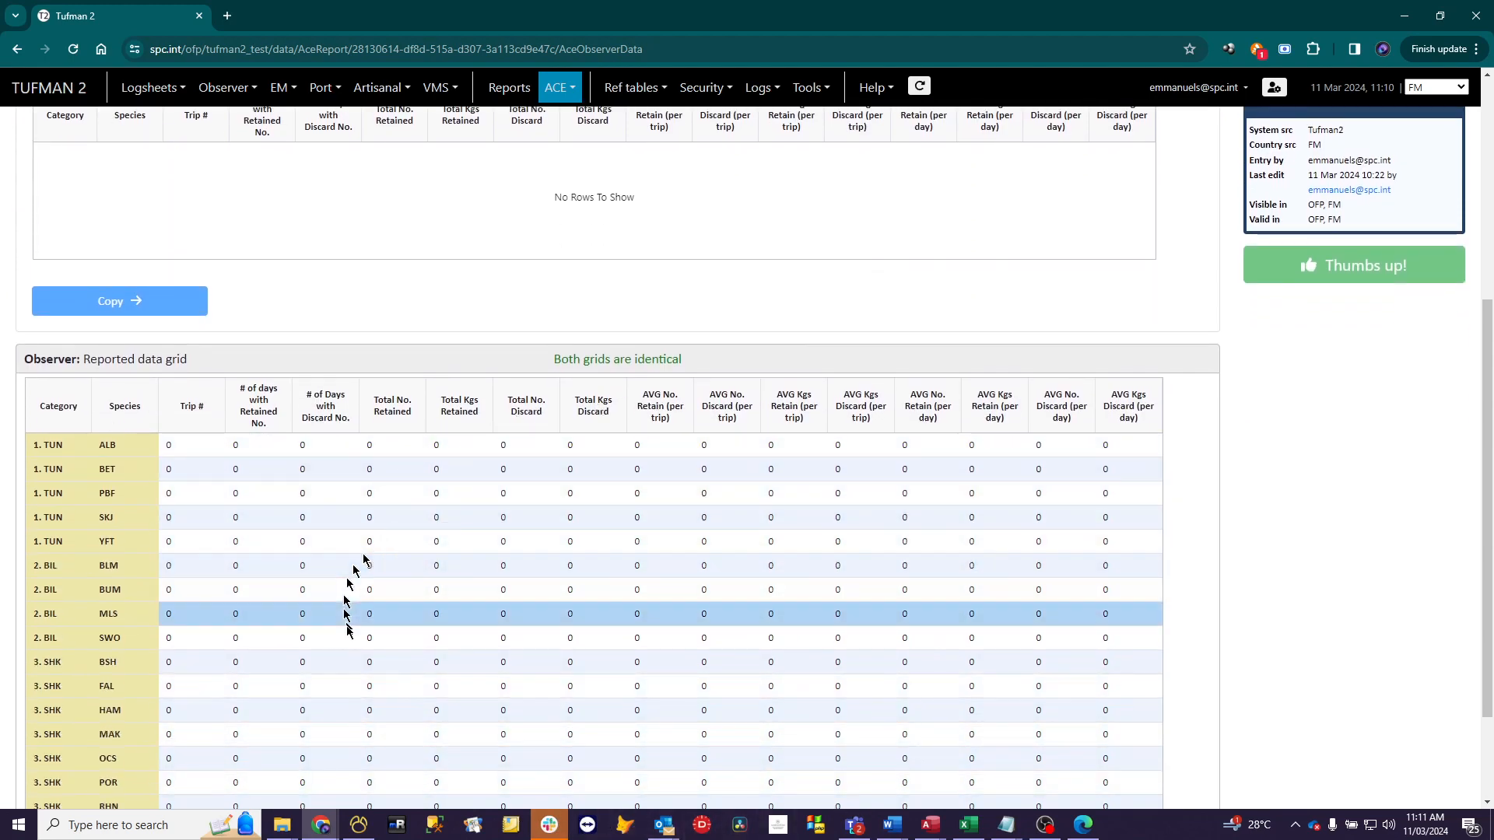
scroll(617, 626, "down", 2)
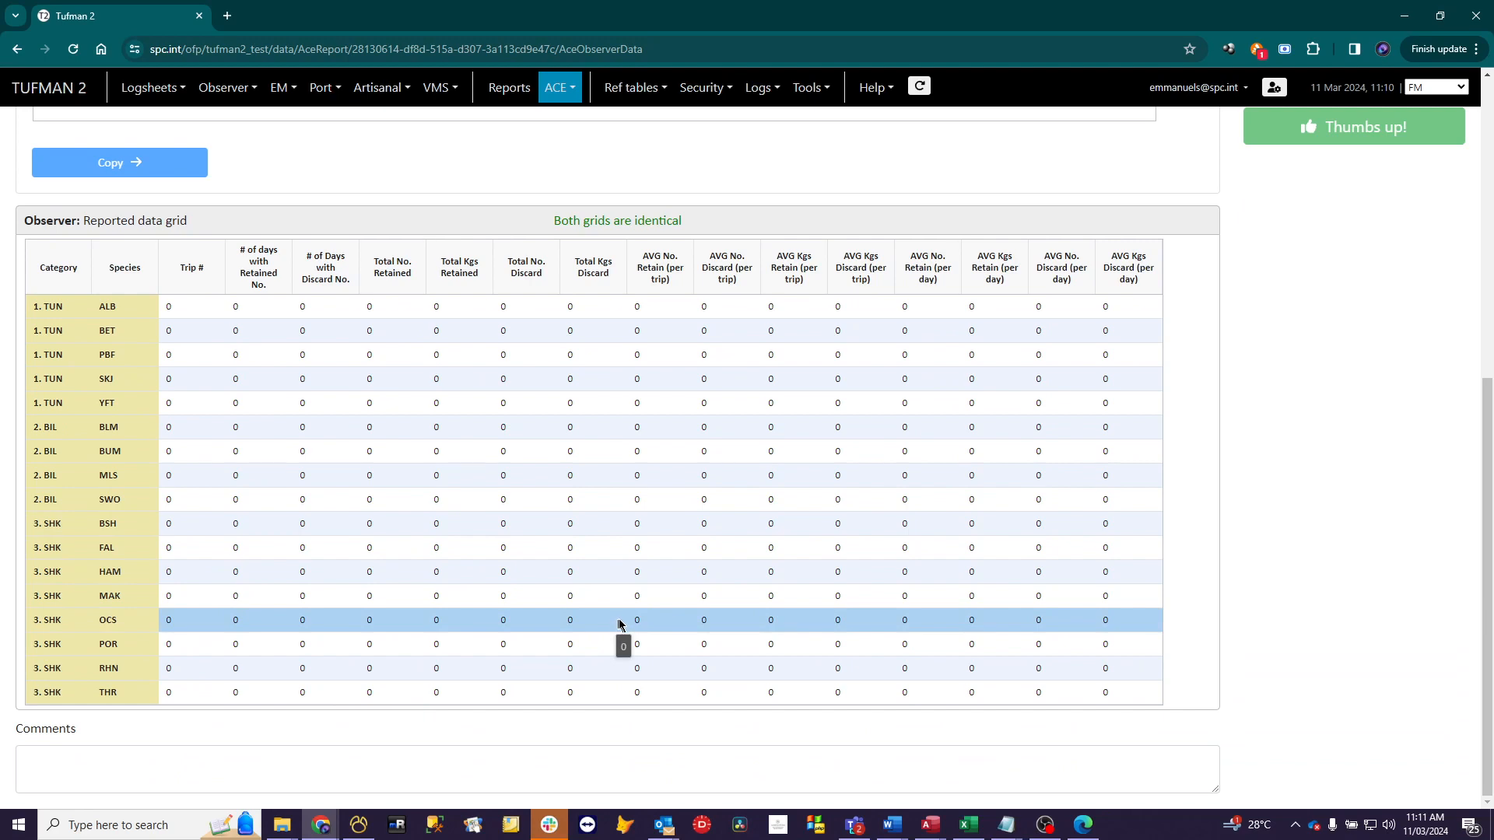
scroll(660, 591, "up", 7)
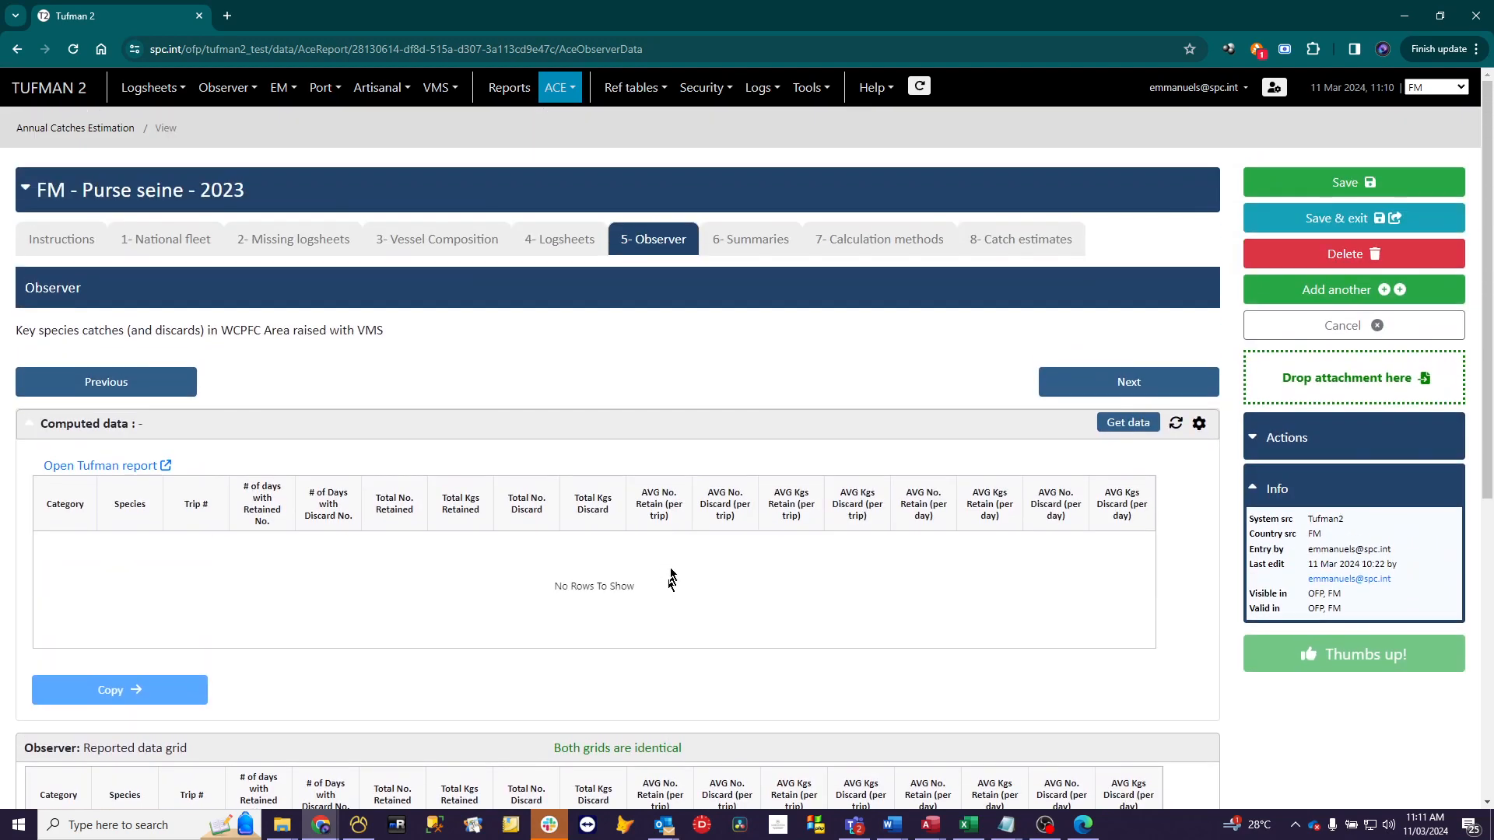
left_click(1130, 425)
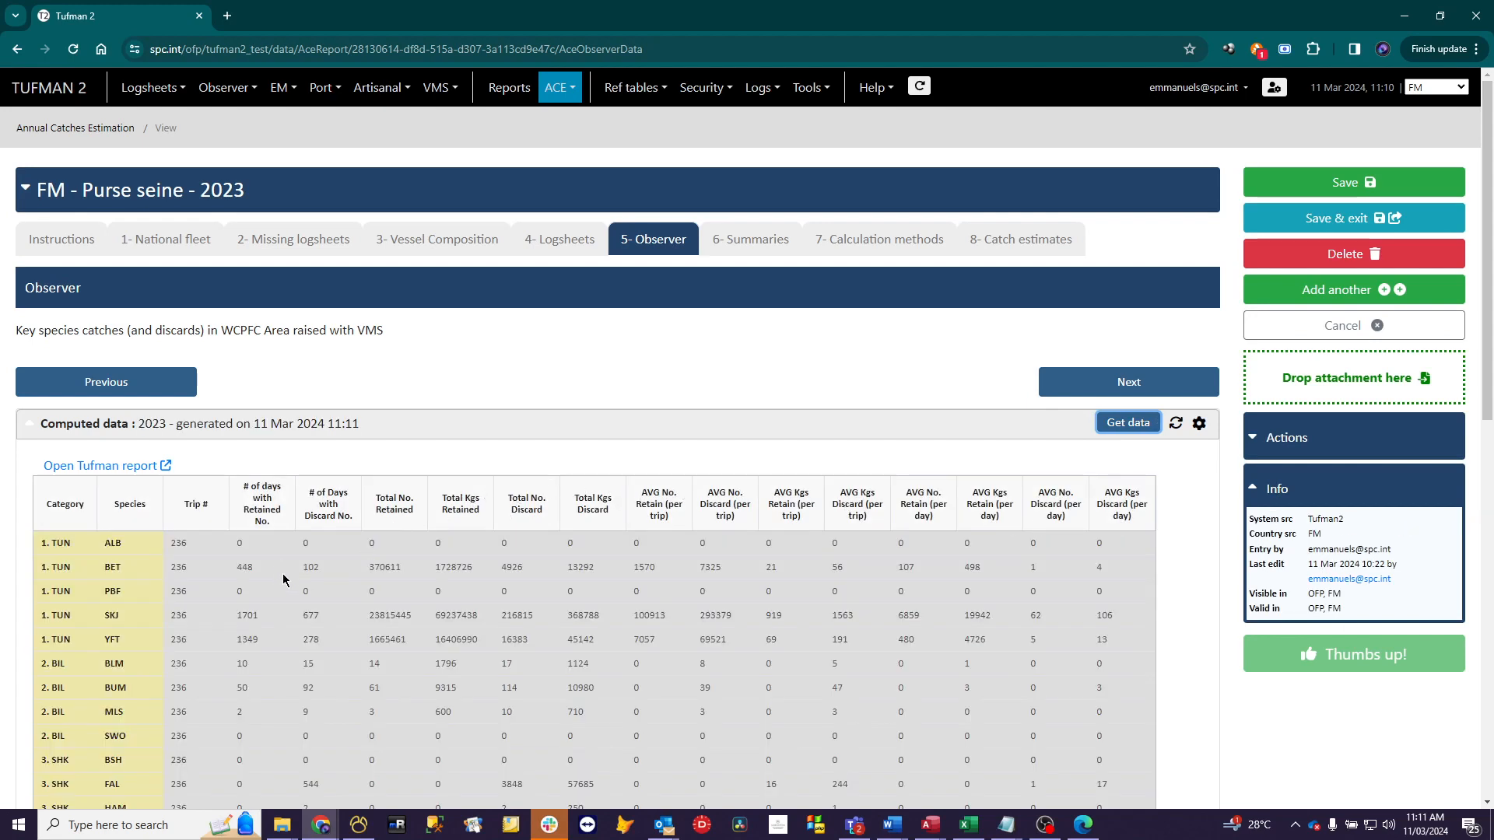
scroll(284, 577, "down", 2)
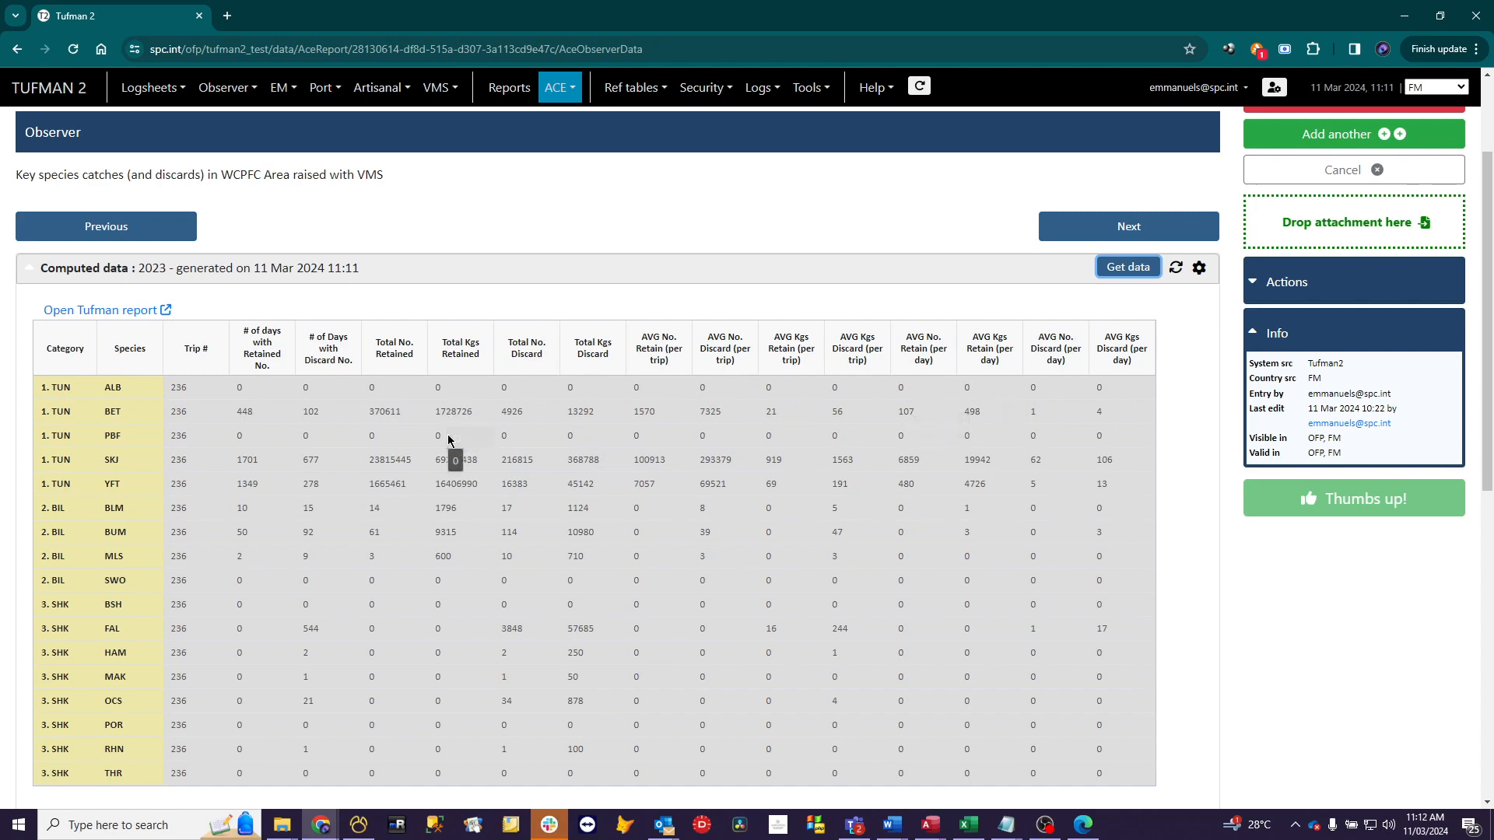
scroll(448, 440, "down", 2)
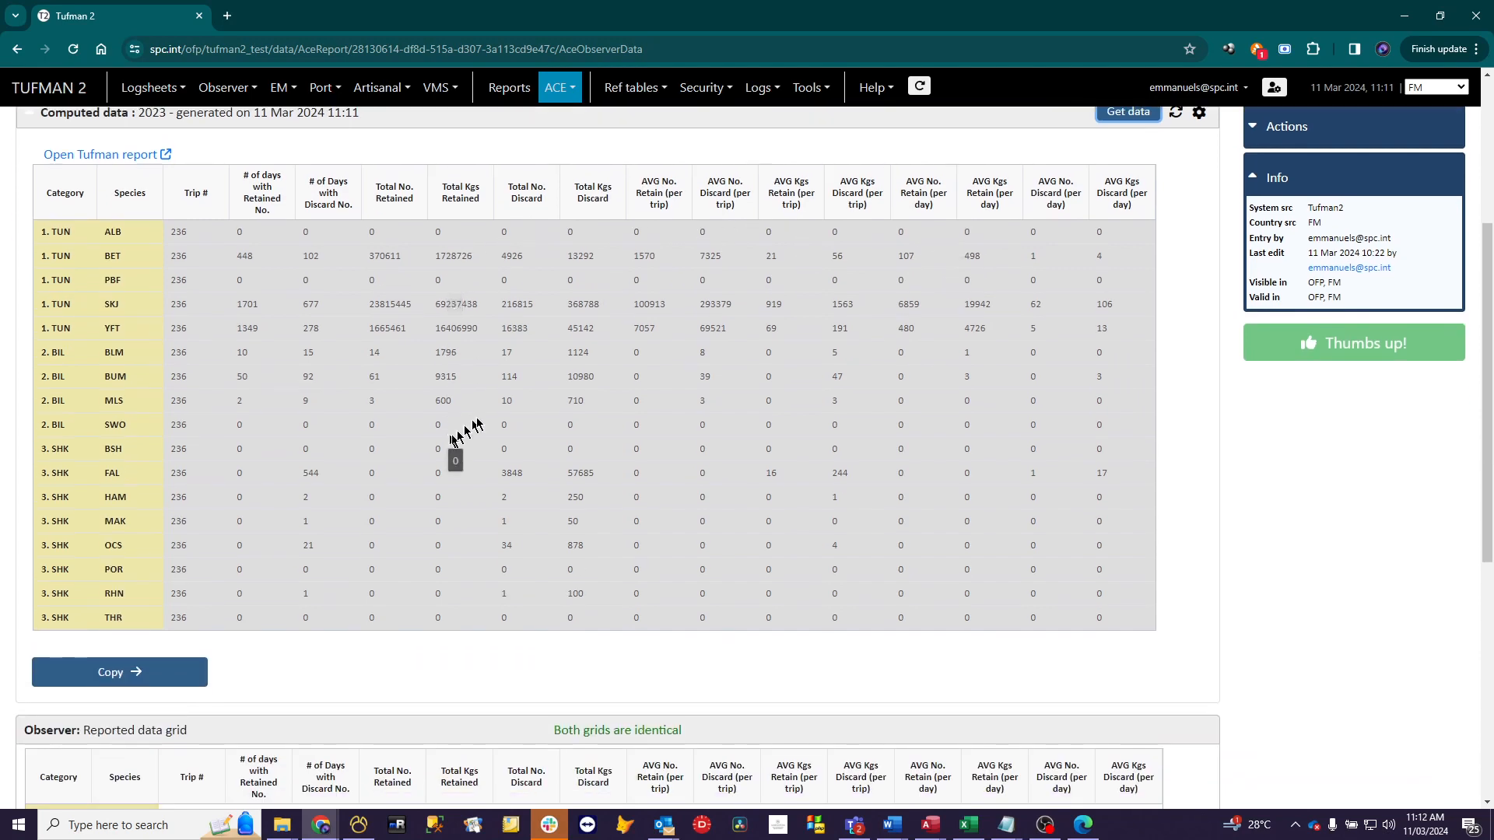
scroll(801, 401, "up", 1)
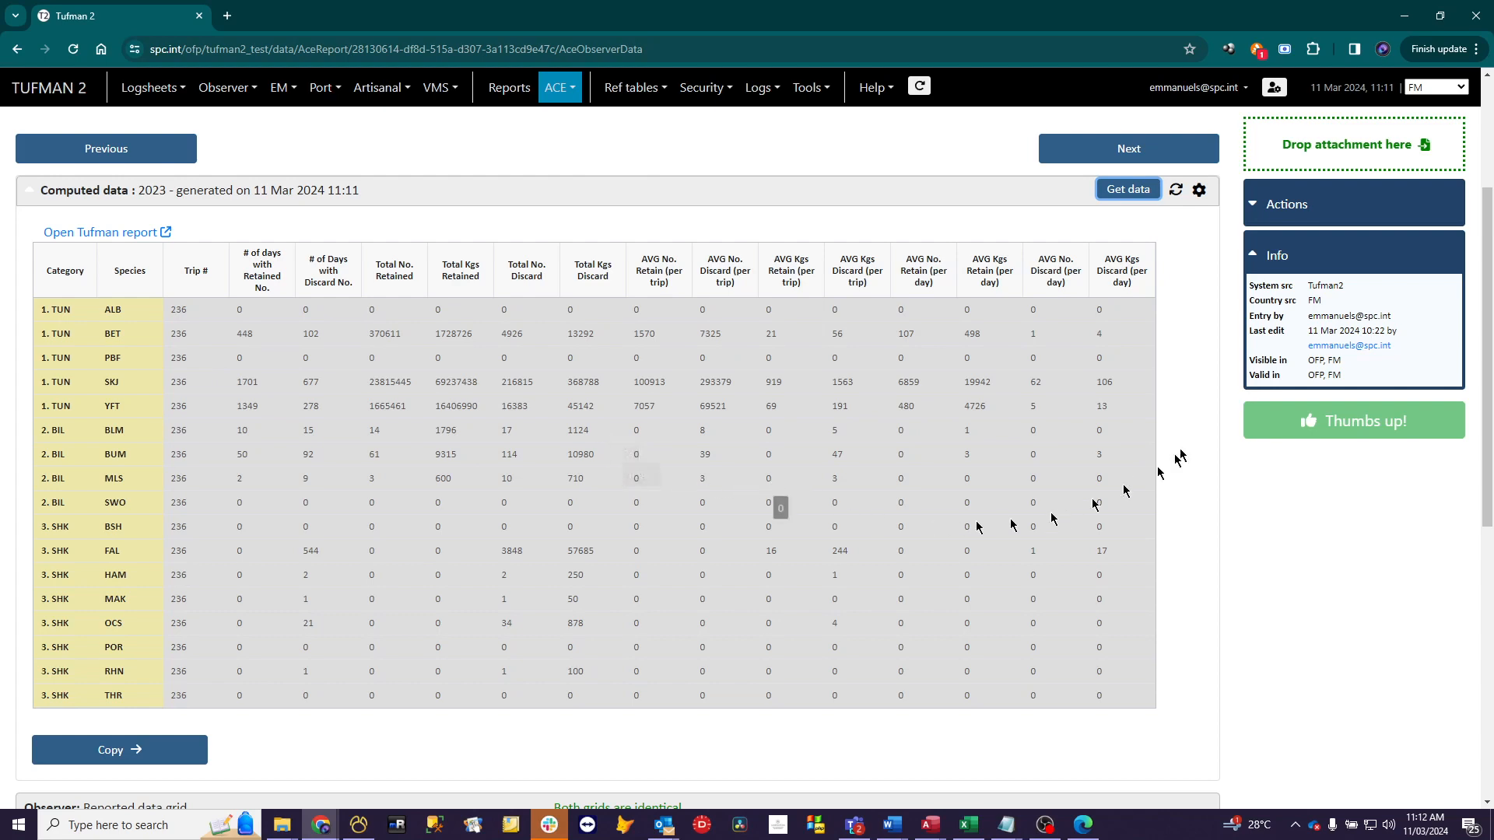
Generate the Observer section's computed data for the year 2022, accepting the loss of existing modifications
left_click(1198, 192)
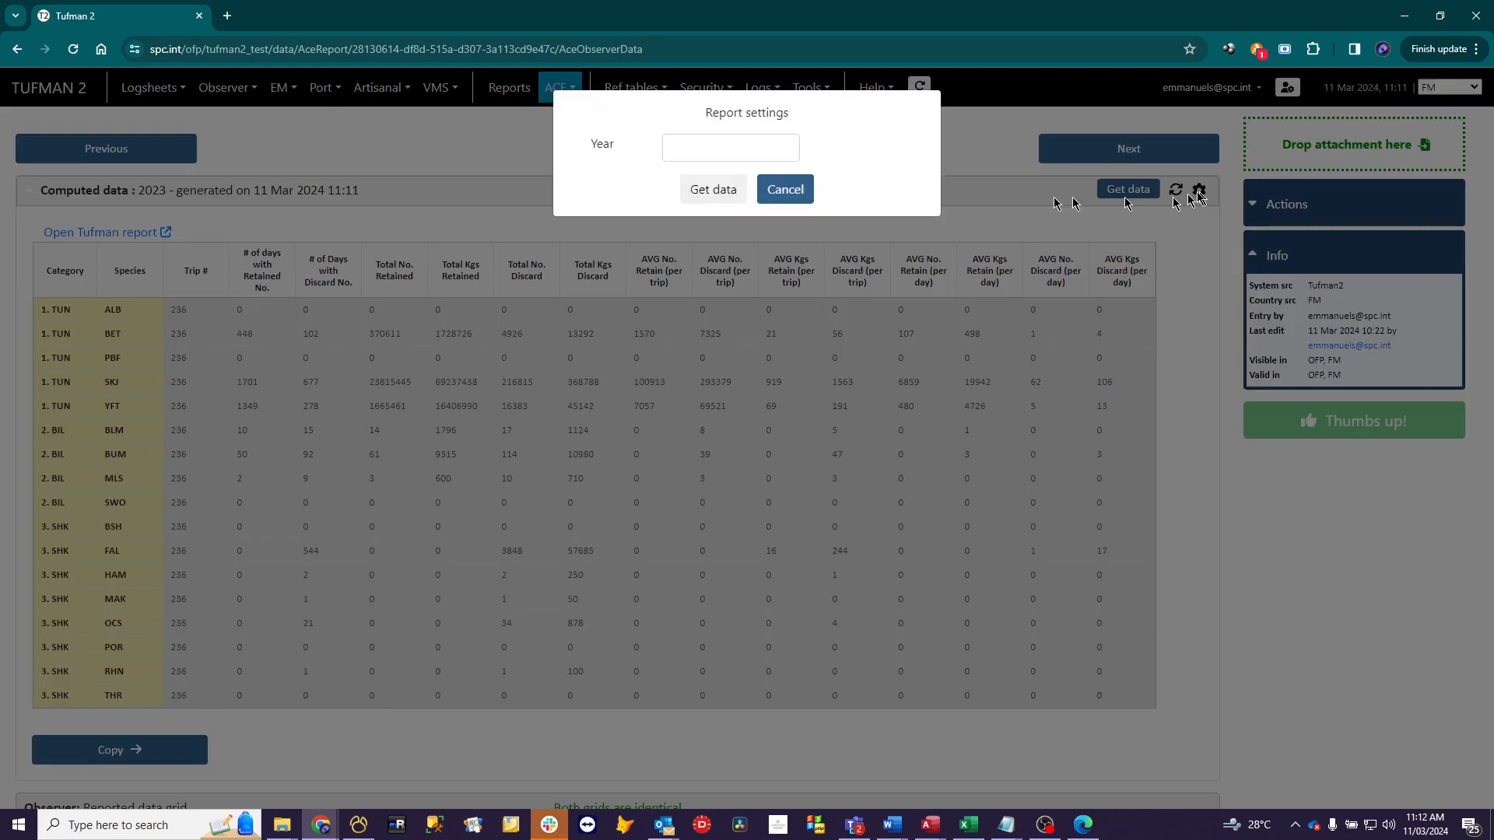
left_click(756, 148)
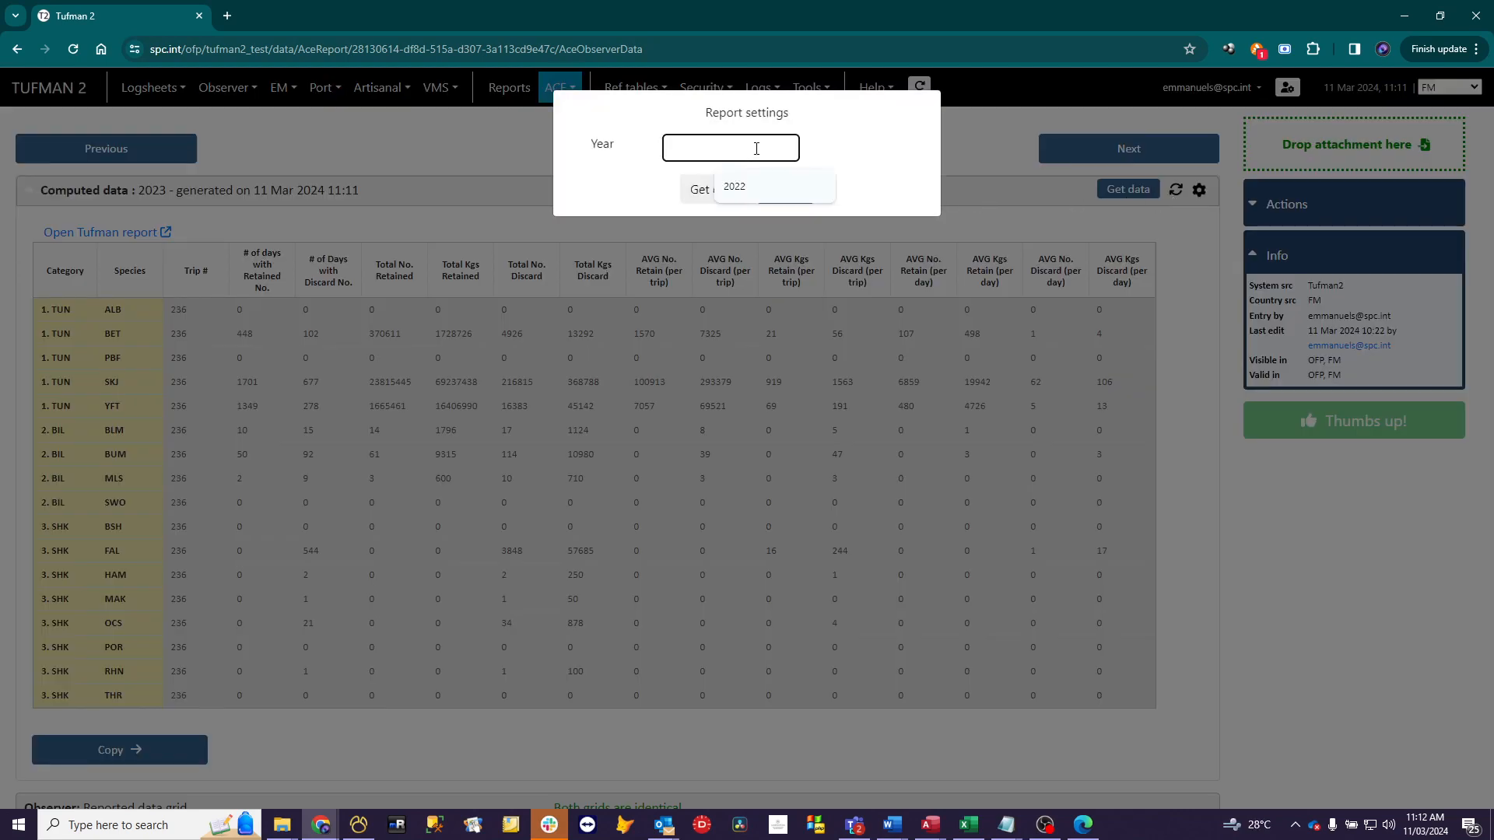
type("2022")
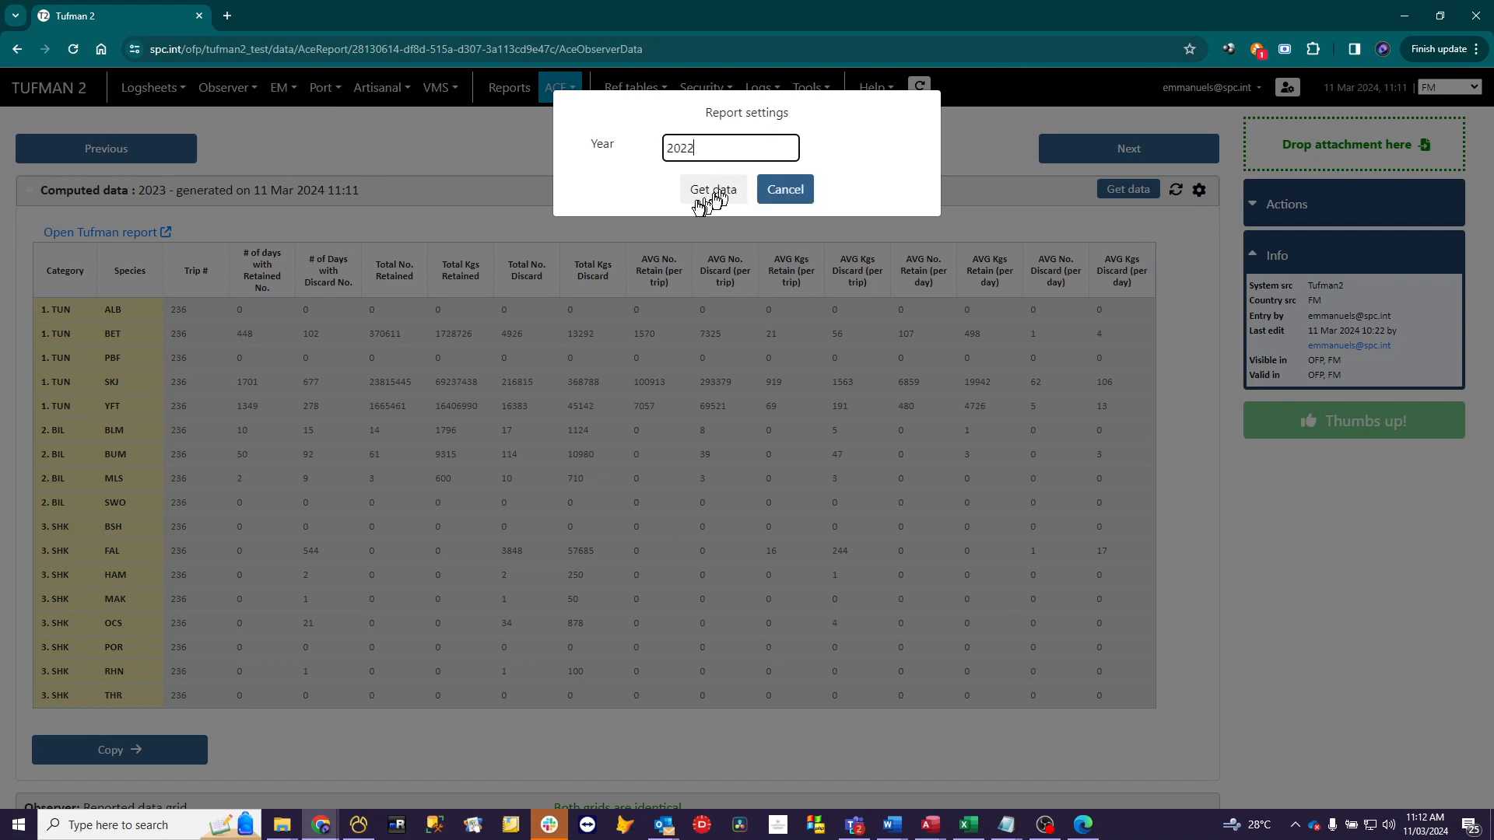
left_click(707, 189)
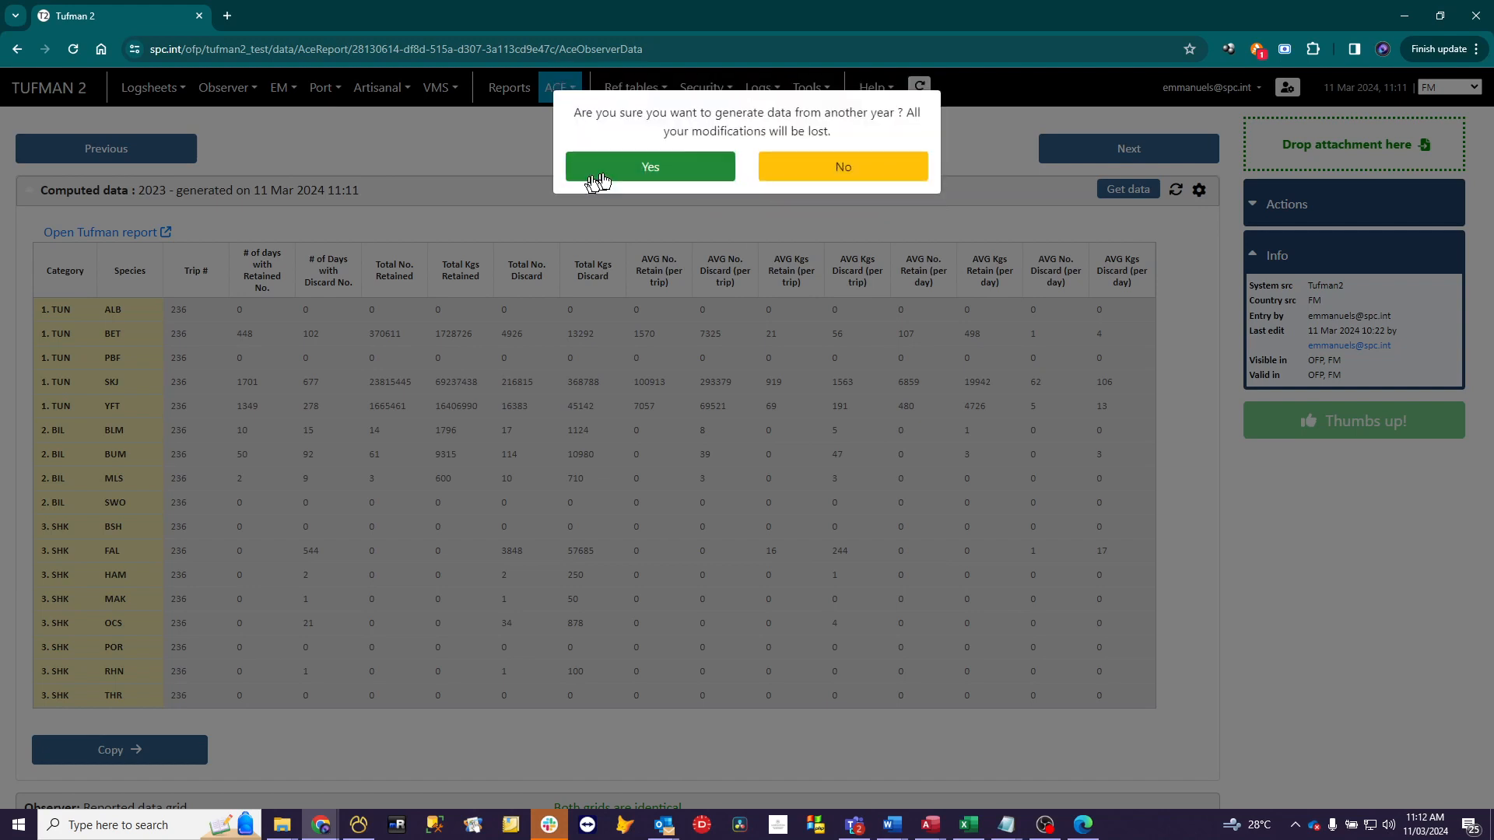
left_click(672, 176)
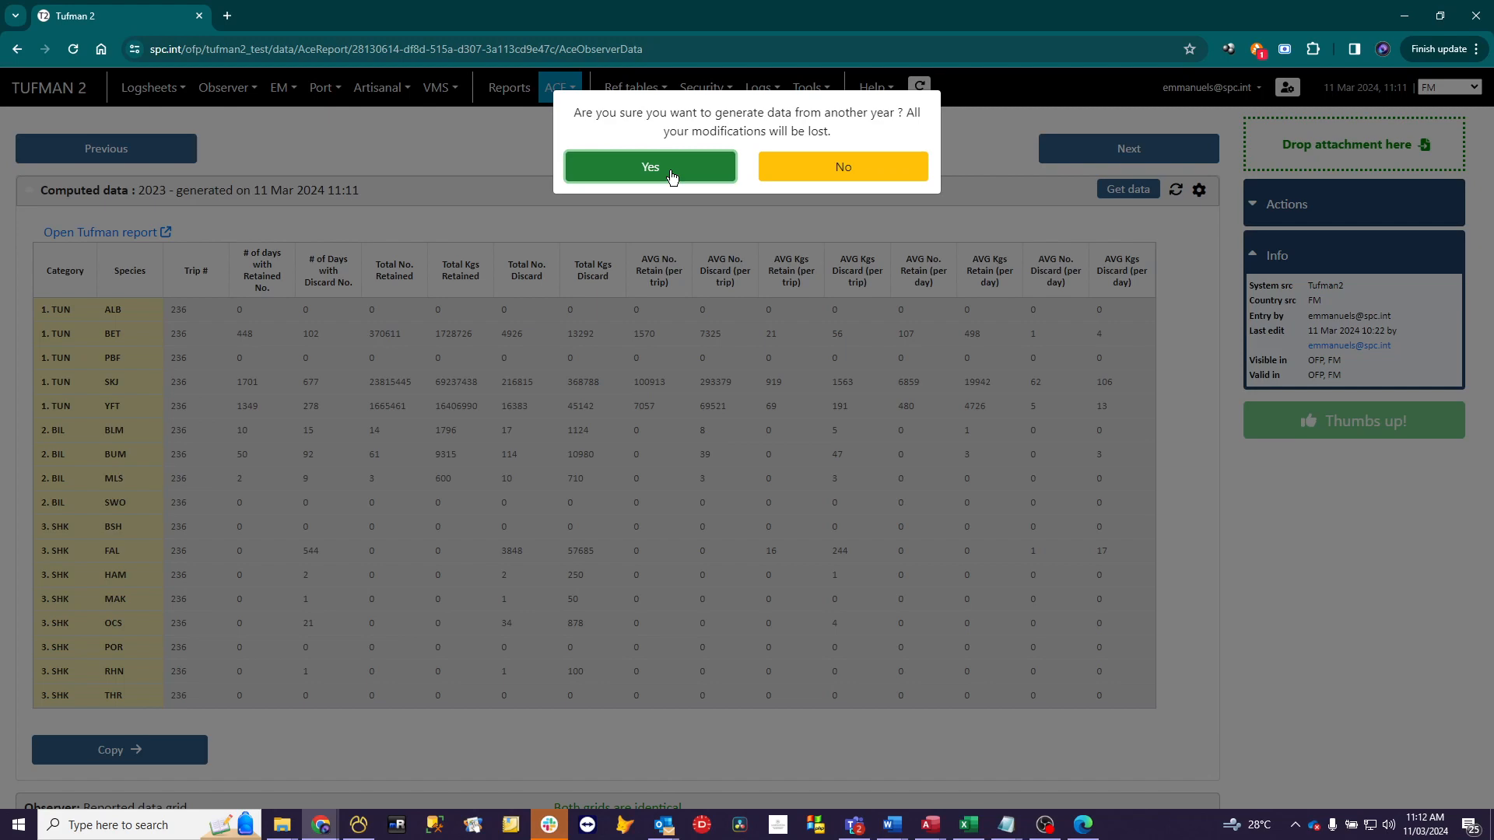
left_click(672, 176)
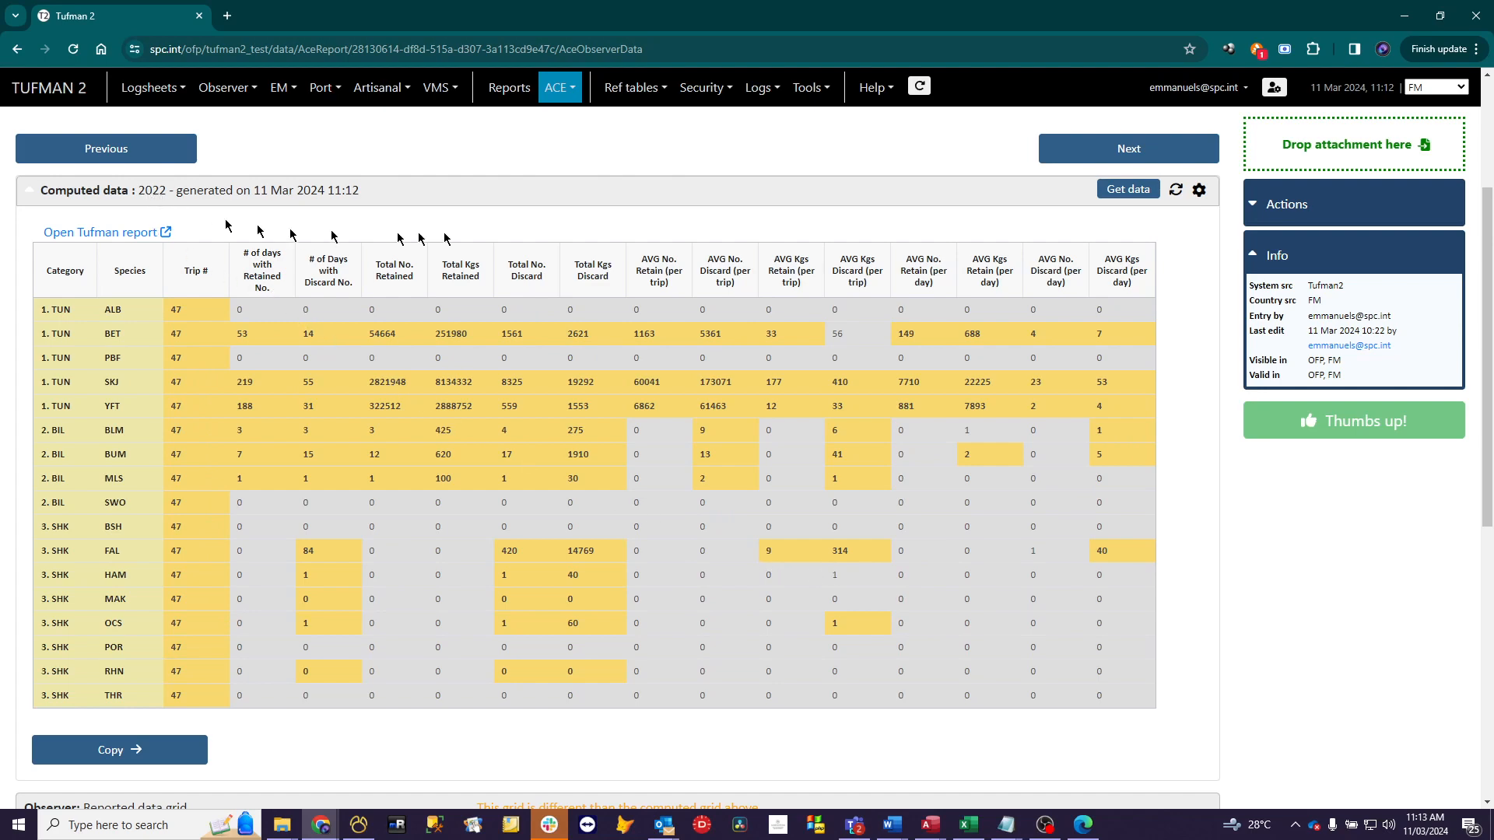
Regenerate the Observer section's computed data for the year 2023
left_click(1199, 192)
left_click(755, 150)
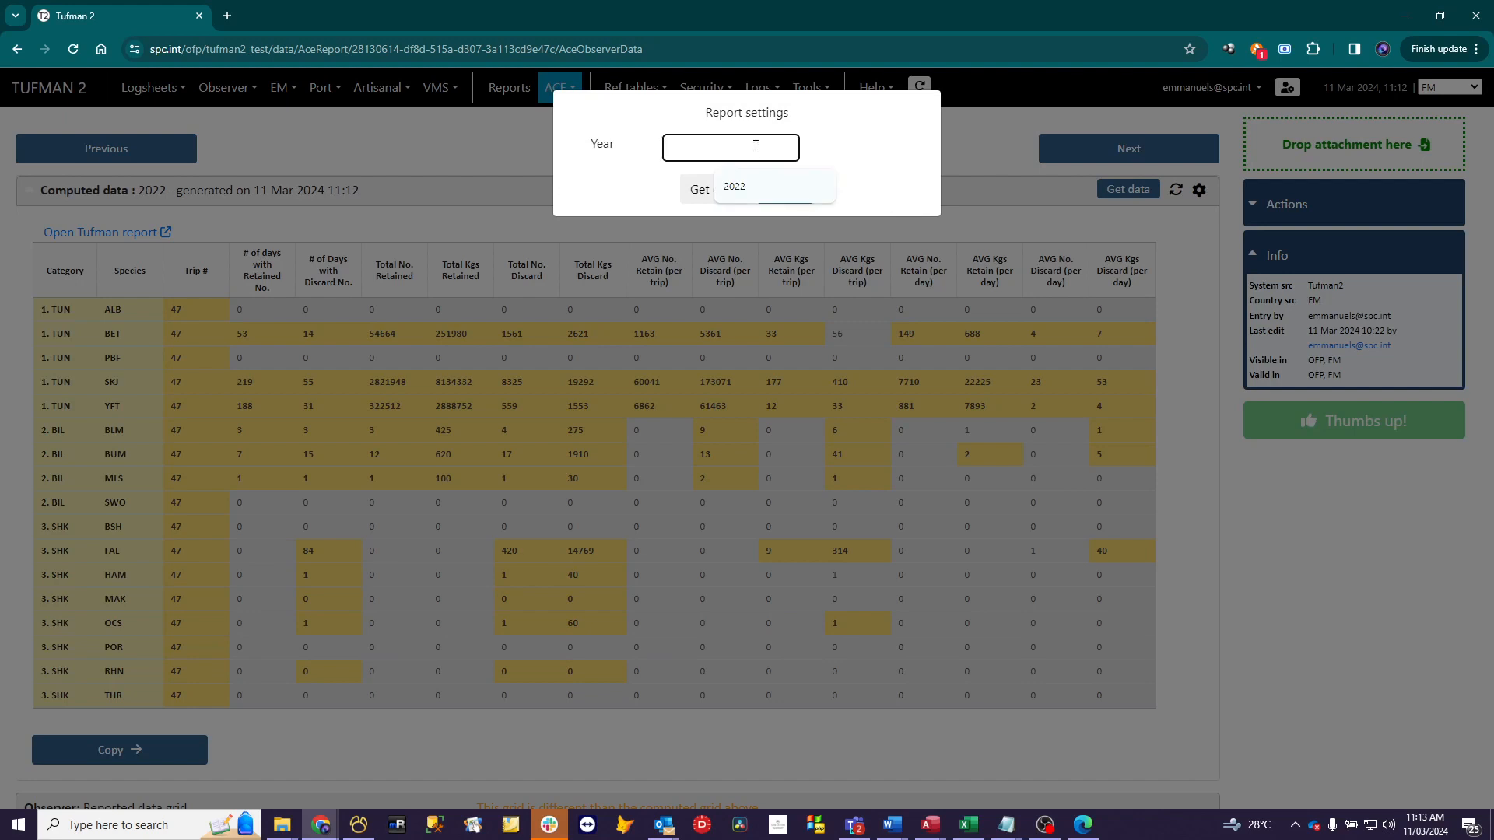
type("2023")
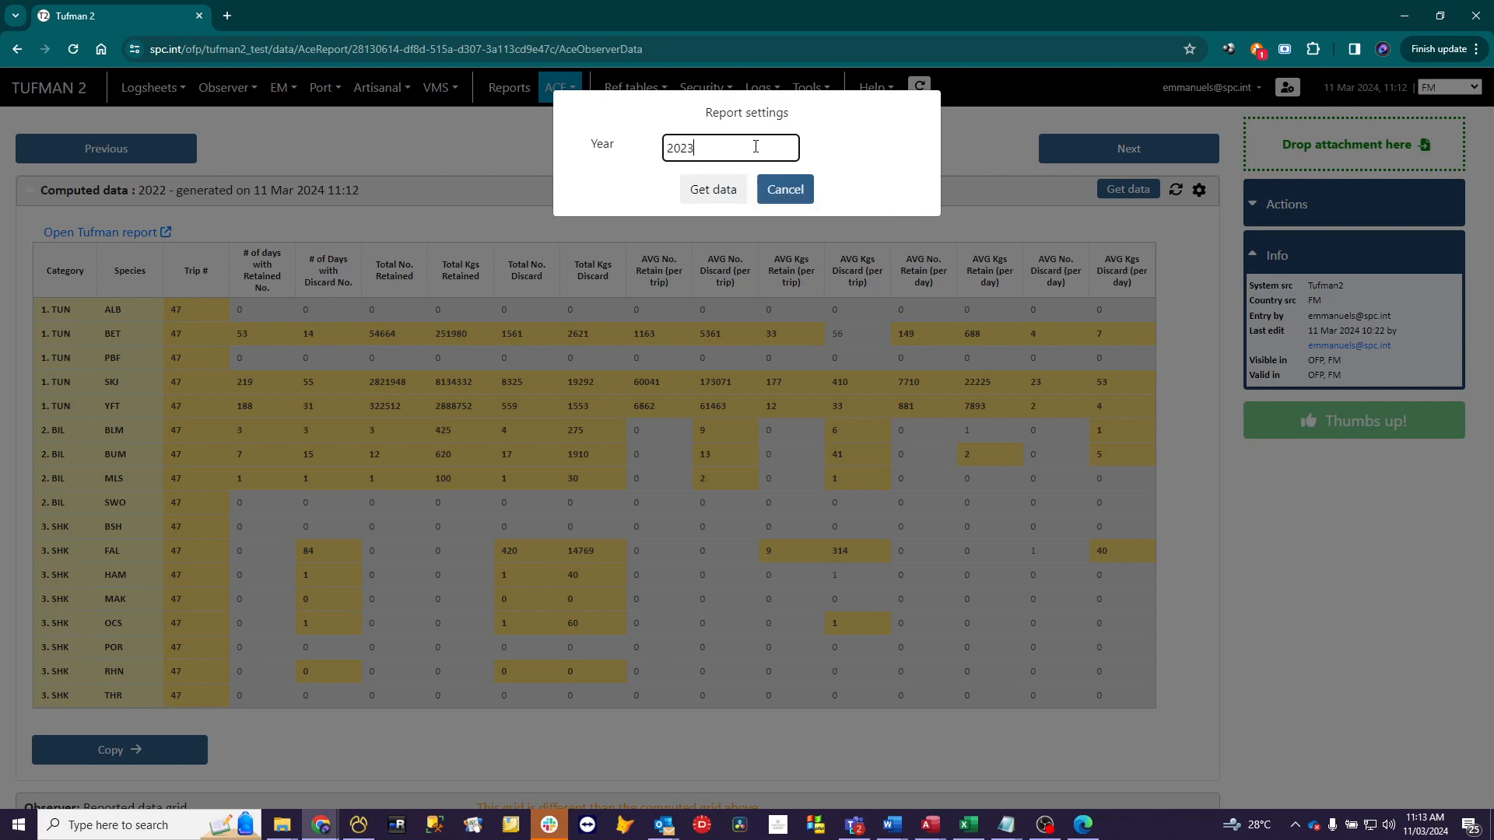
left_click(721, 194)
left_click(663, 174)
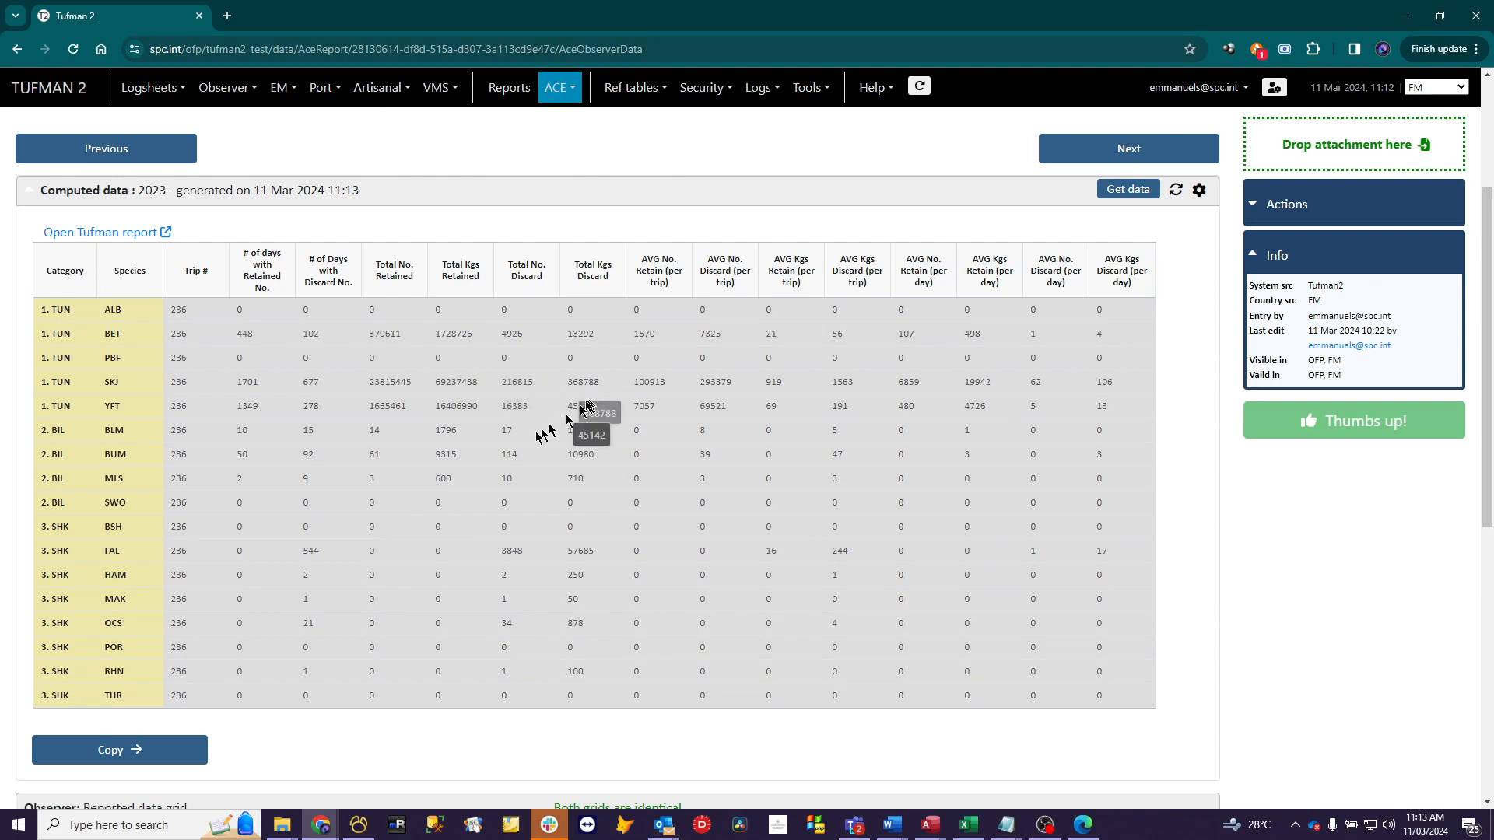
Copy the computed observer data into the reported data grid and review the reported catches by species
scroll(544, 432, "down", 3)
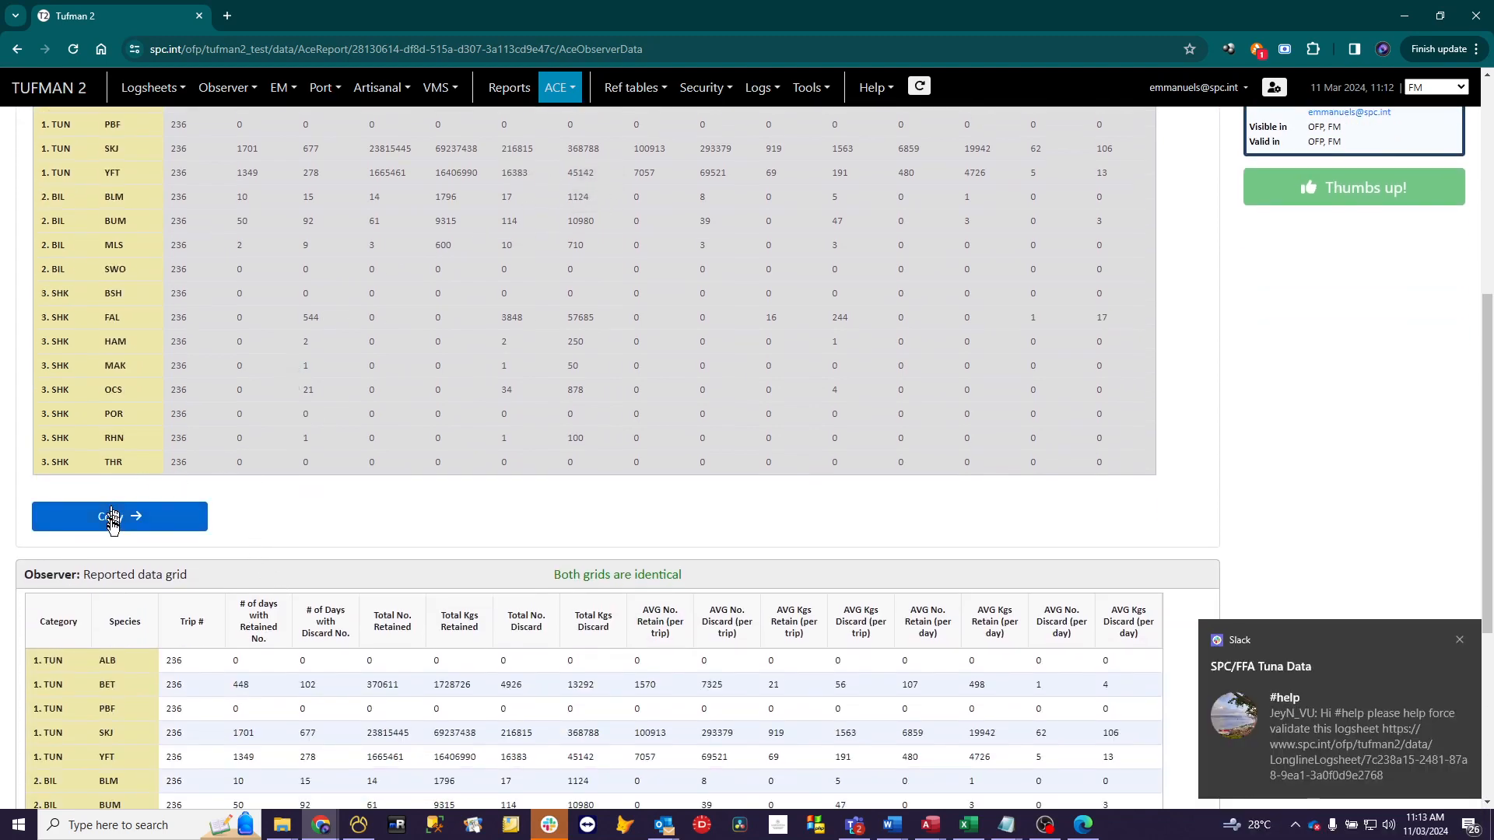
left_click(111, 526)
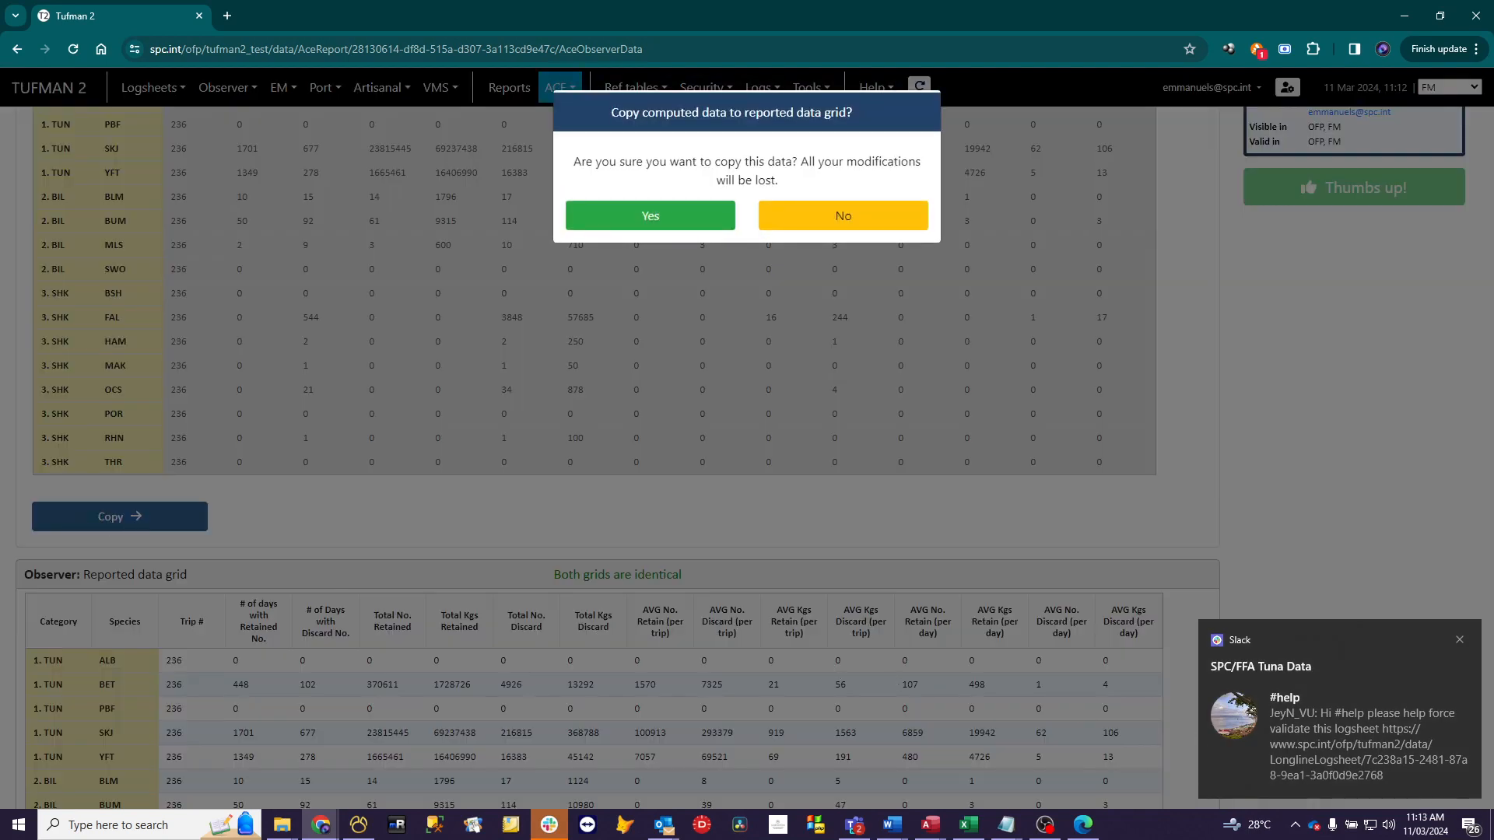
left_click(1453, 639)
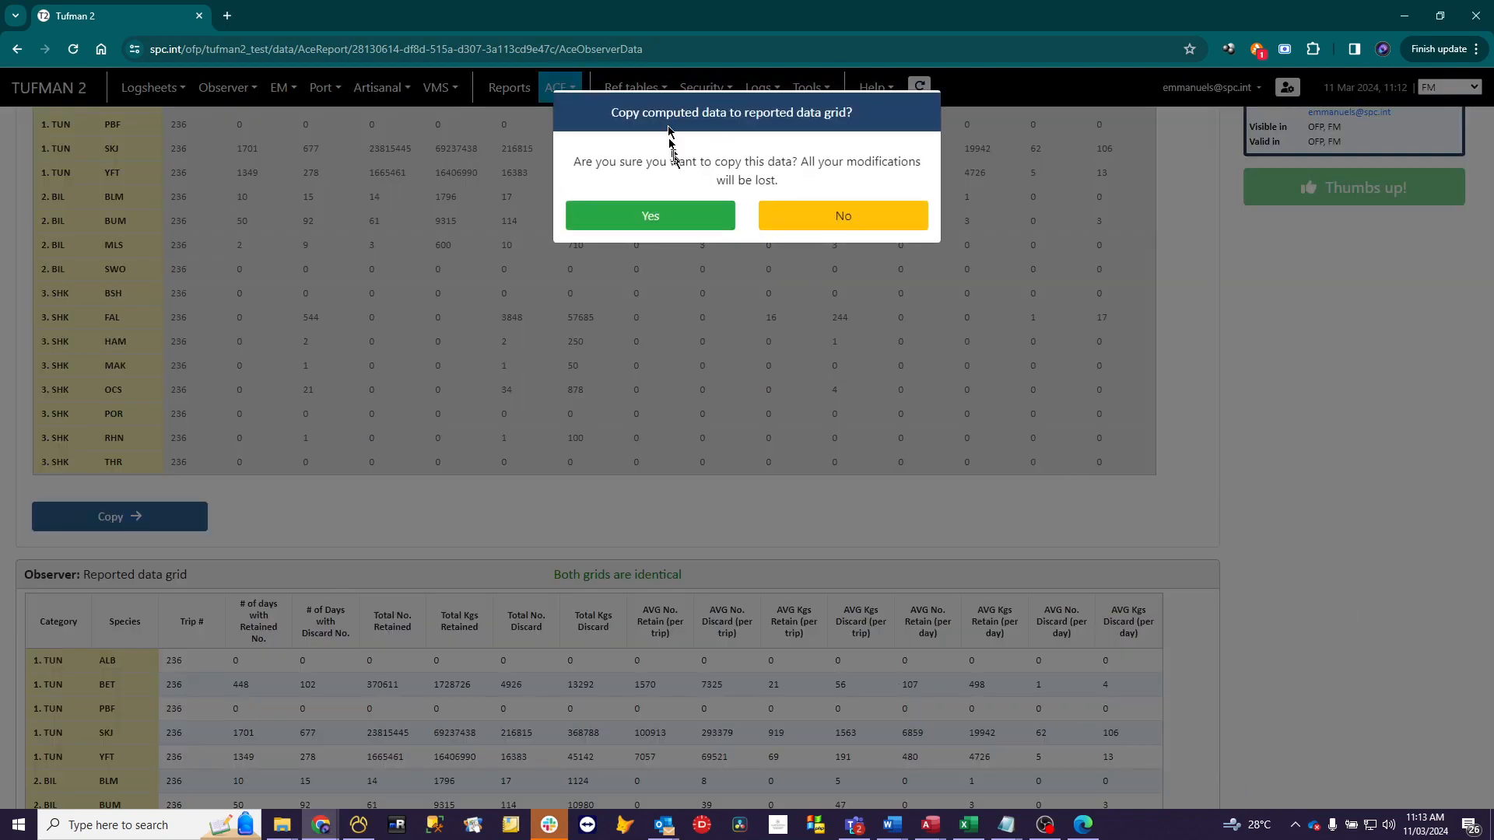
left_click(664, 226)
scroll(624, 659, "down", 2)
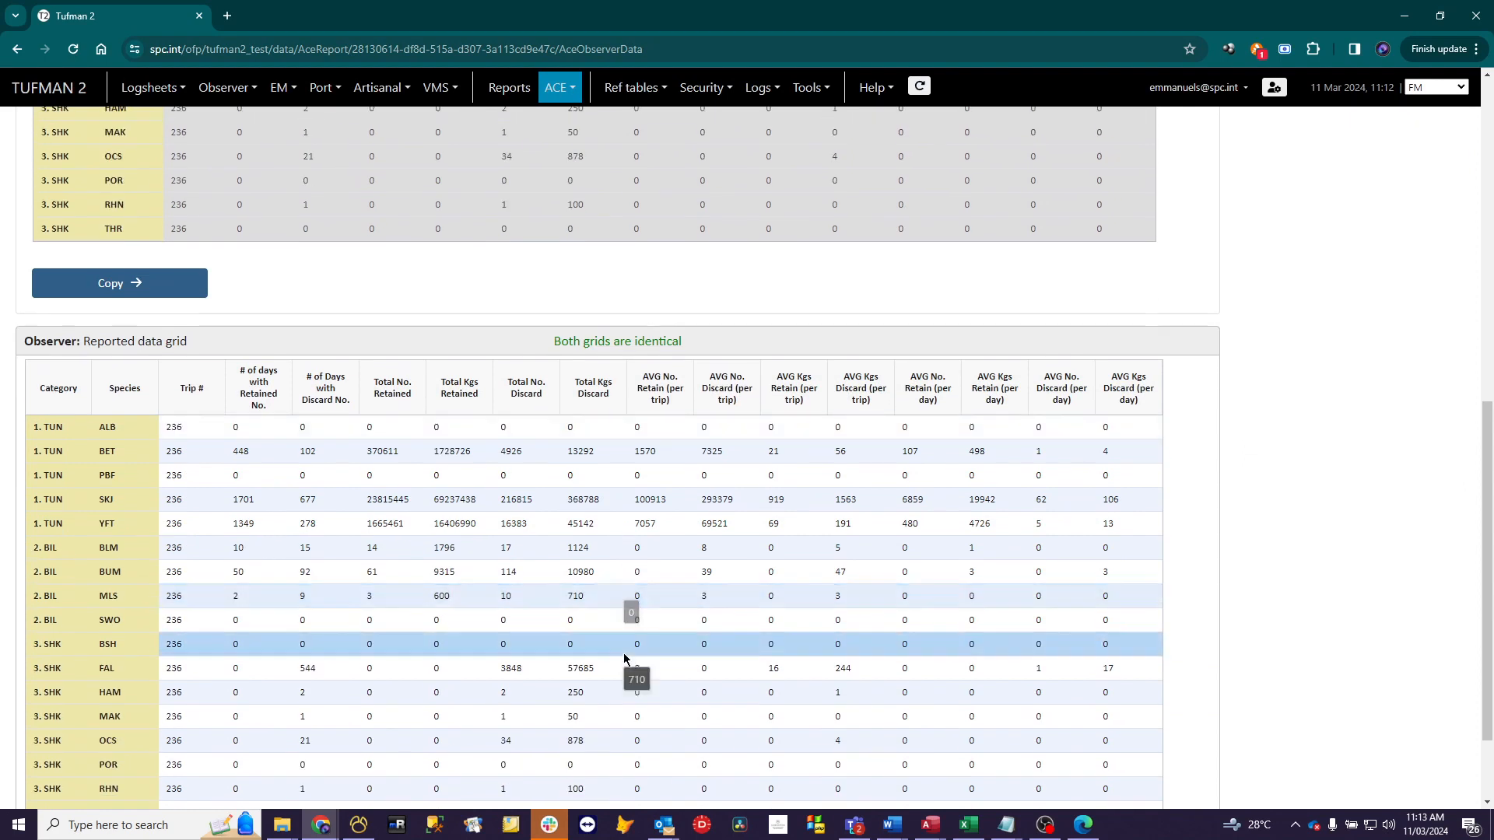
scroll(498, 514, "down", 2)
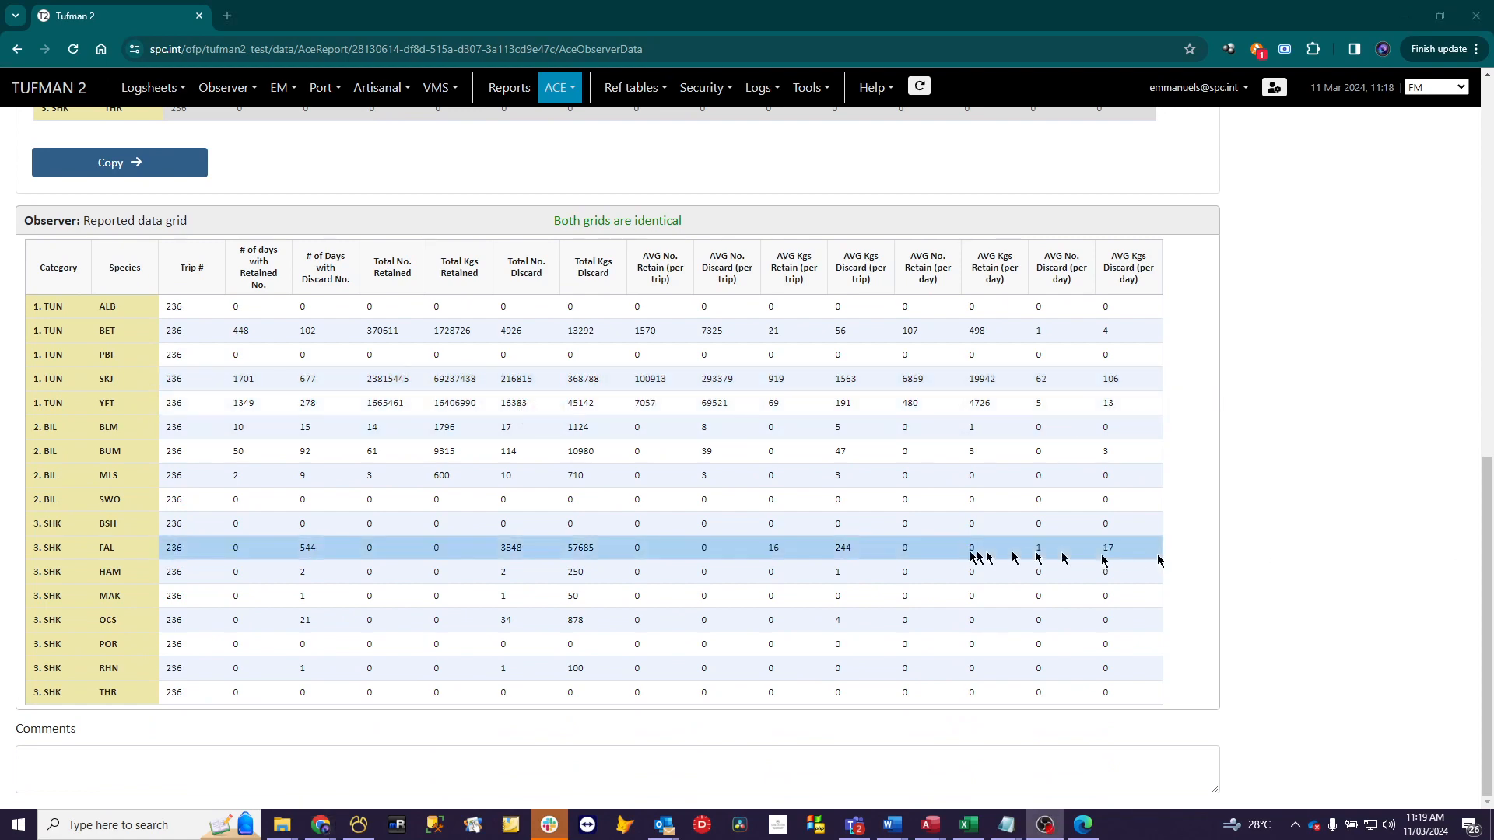
Go to the Summaries section and get the data for its reported data grid
scroll(881, 539, "up", 15)
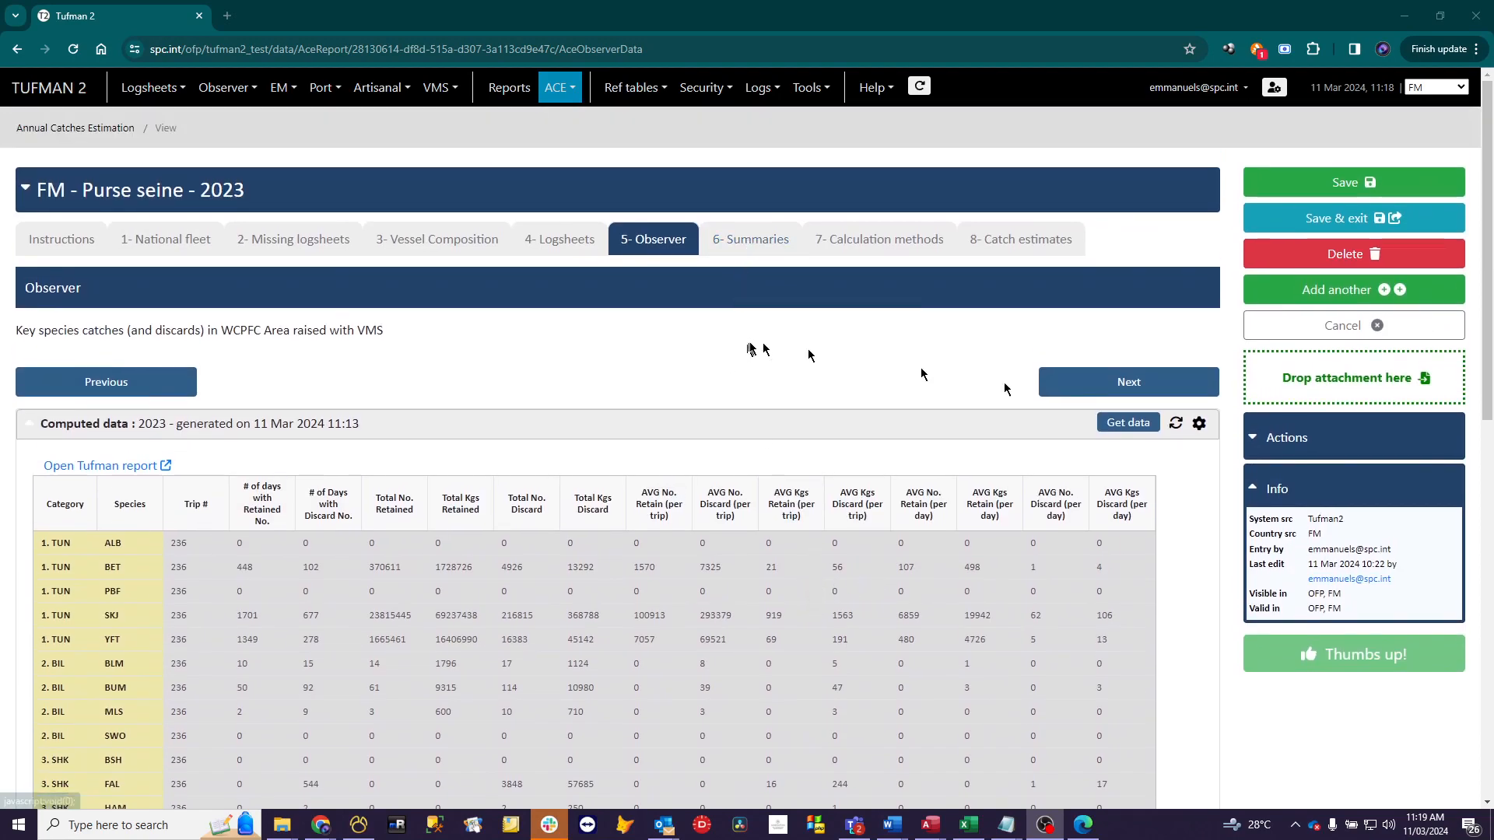
left_click(1115, 387)
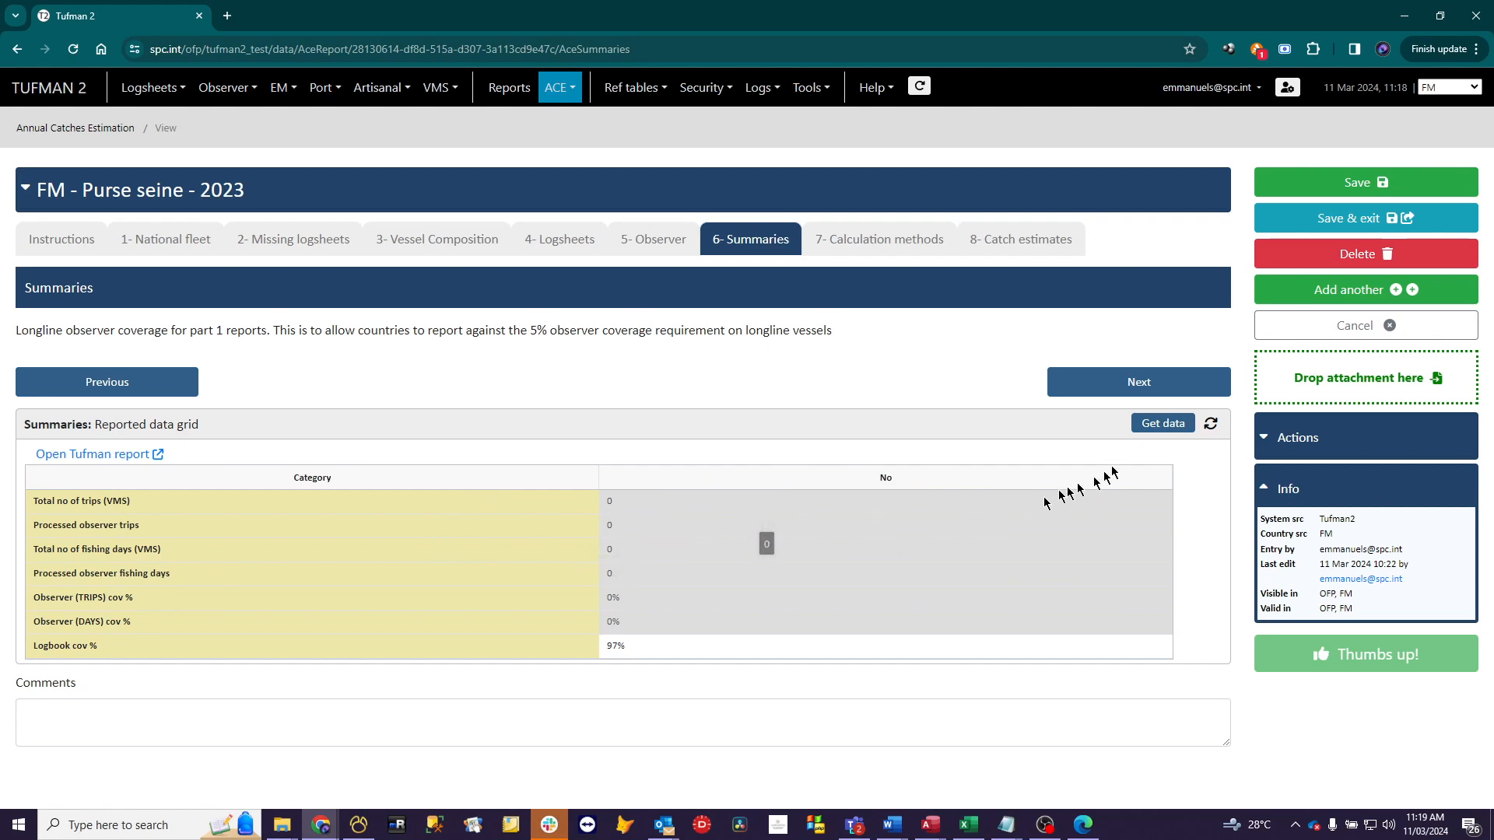
left_click(1161, 429)
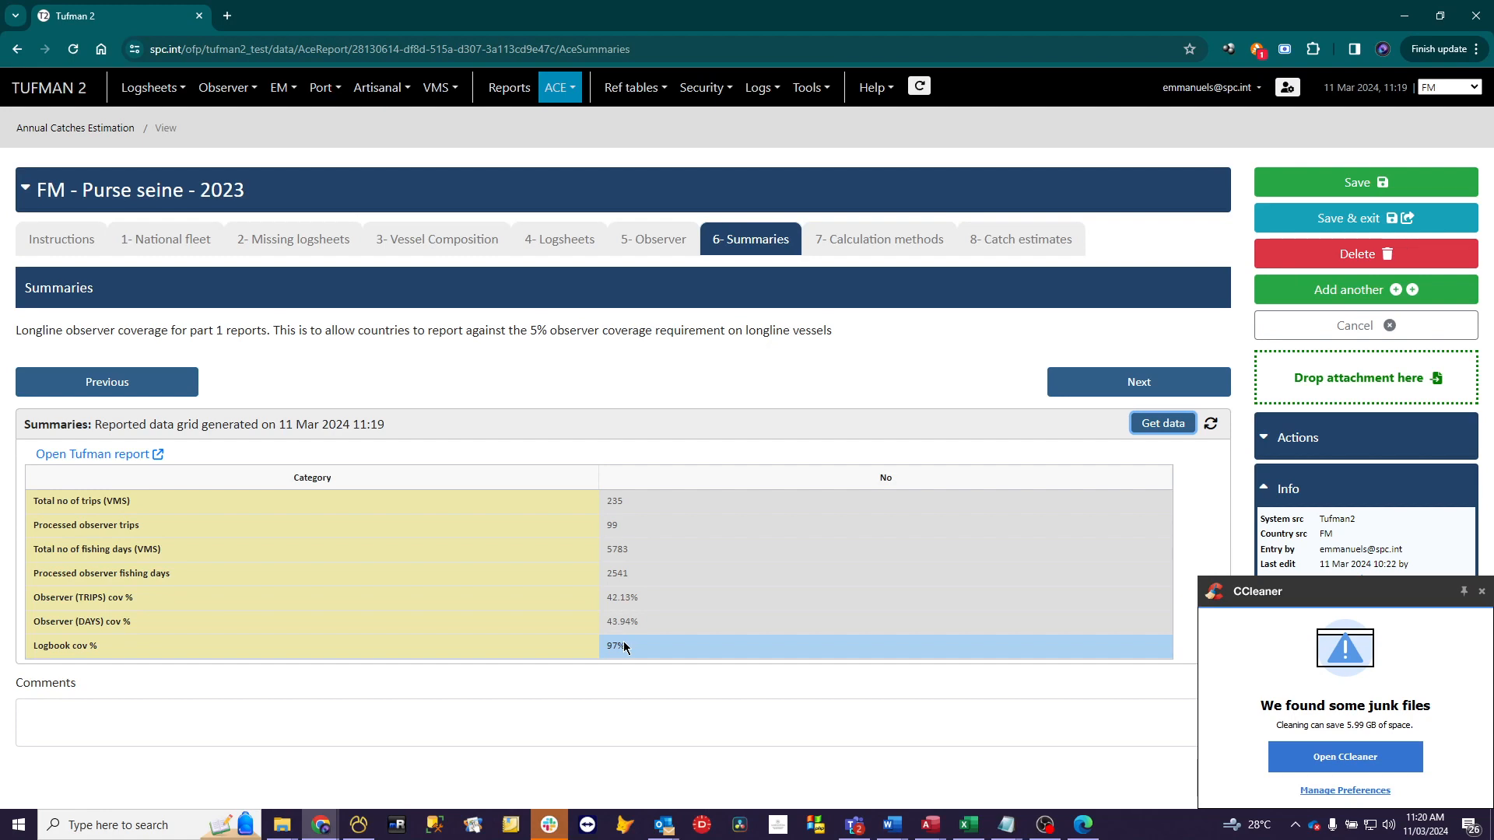
Set the Logbook cov % value in the Summaries grid to 100
double_click(624, 647)
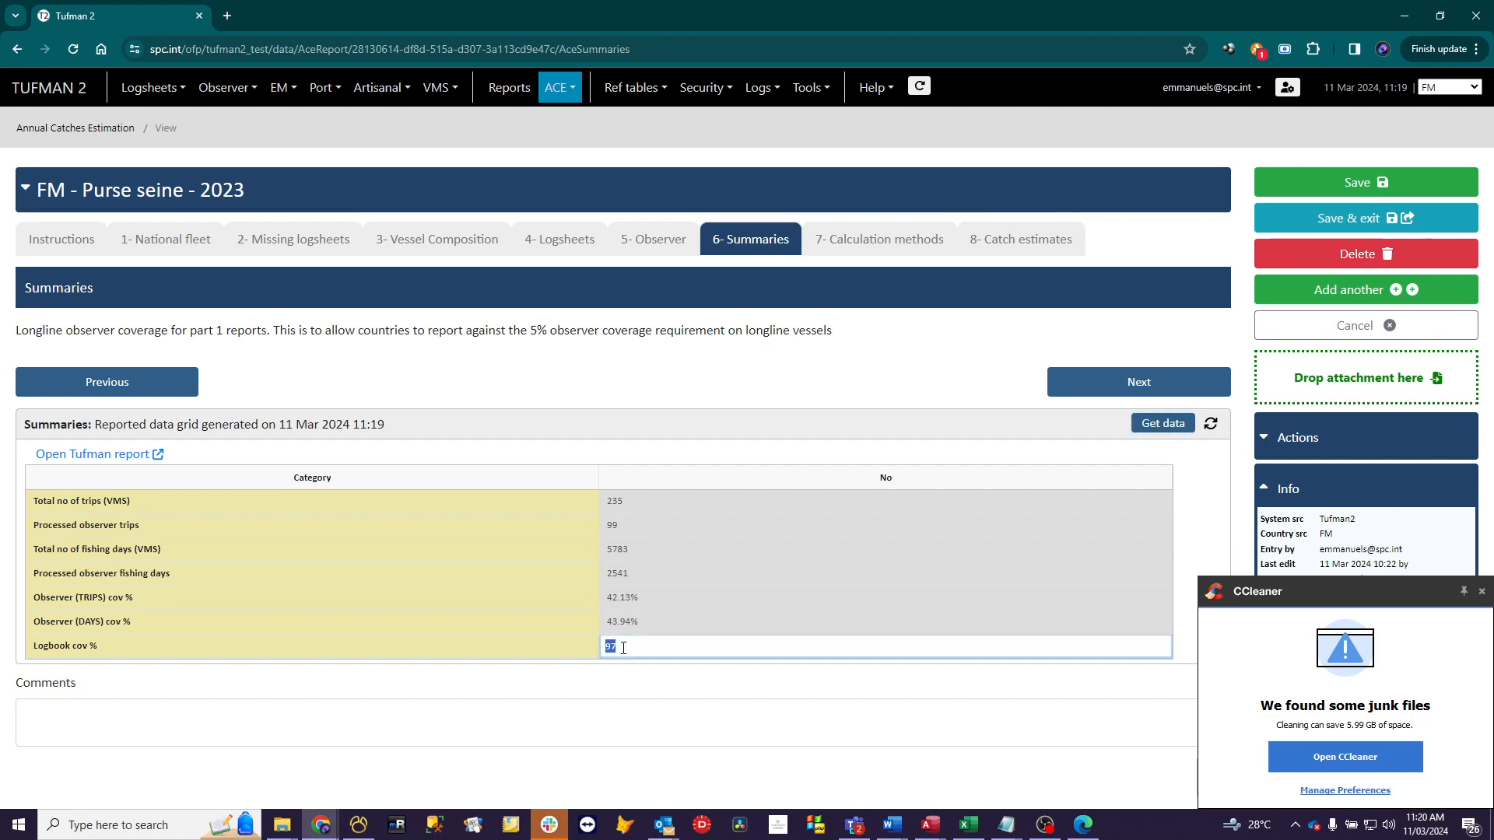
type("100")
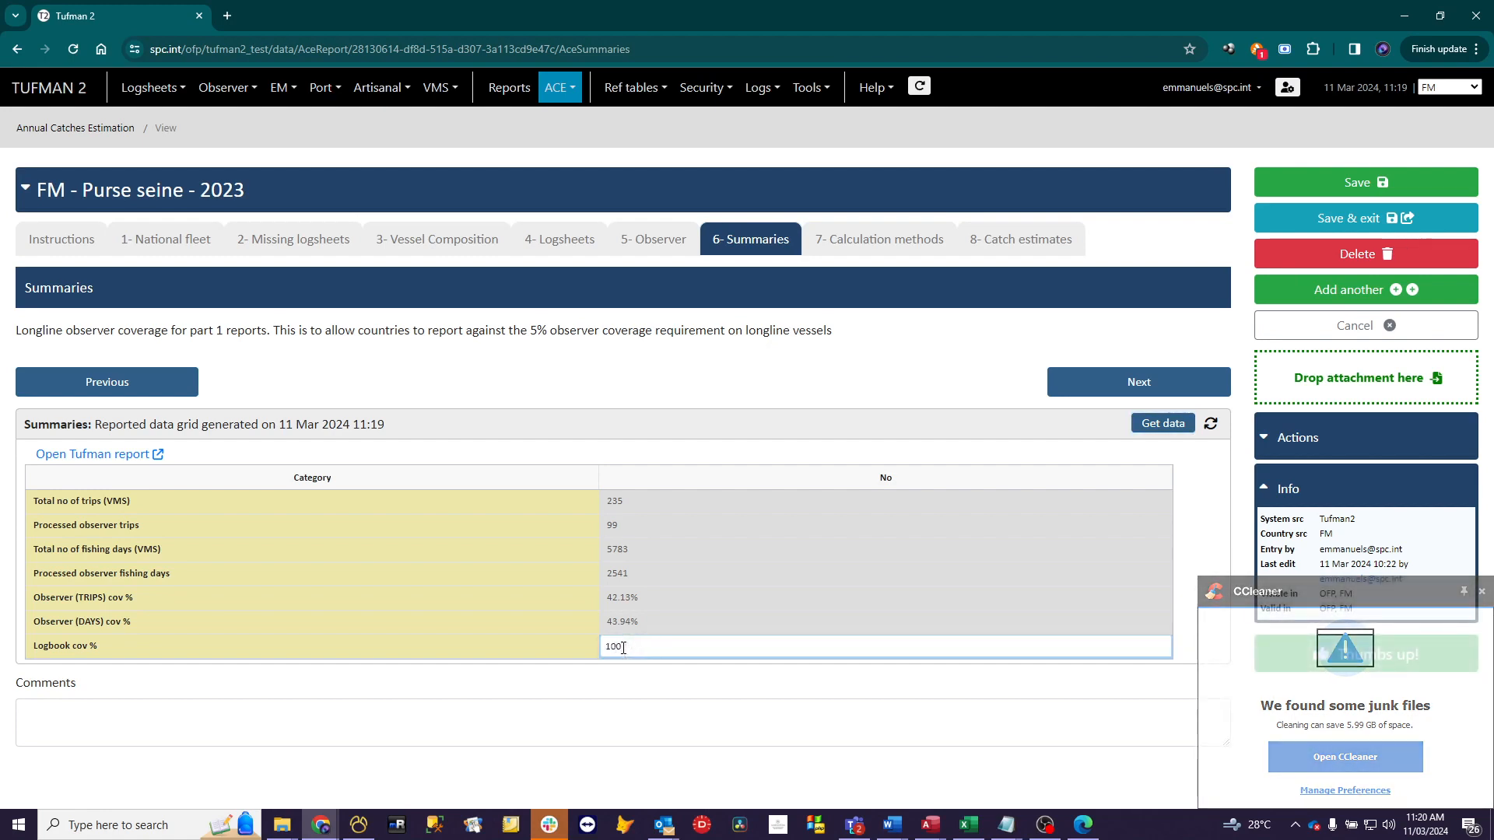
left_click(638, 625)
left_click(651, 674)
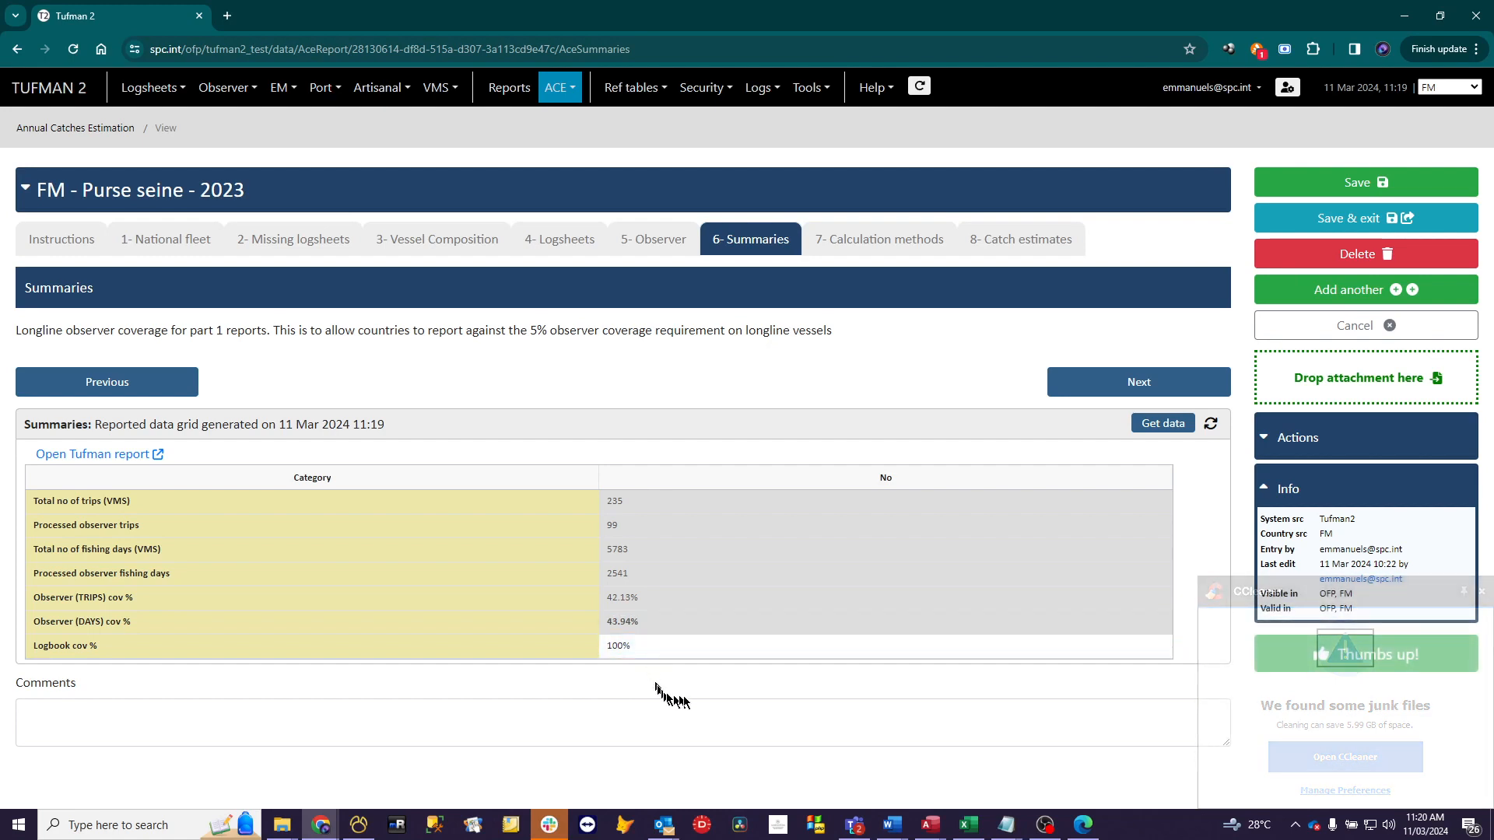
Set the Logbook cov % value in the Summaries grid to 97 and close the stray browser tab
double_click(643, 645)
type("97")
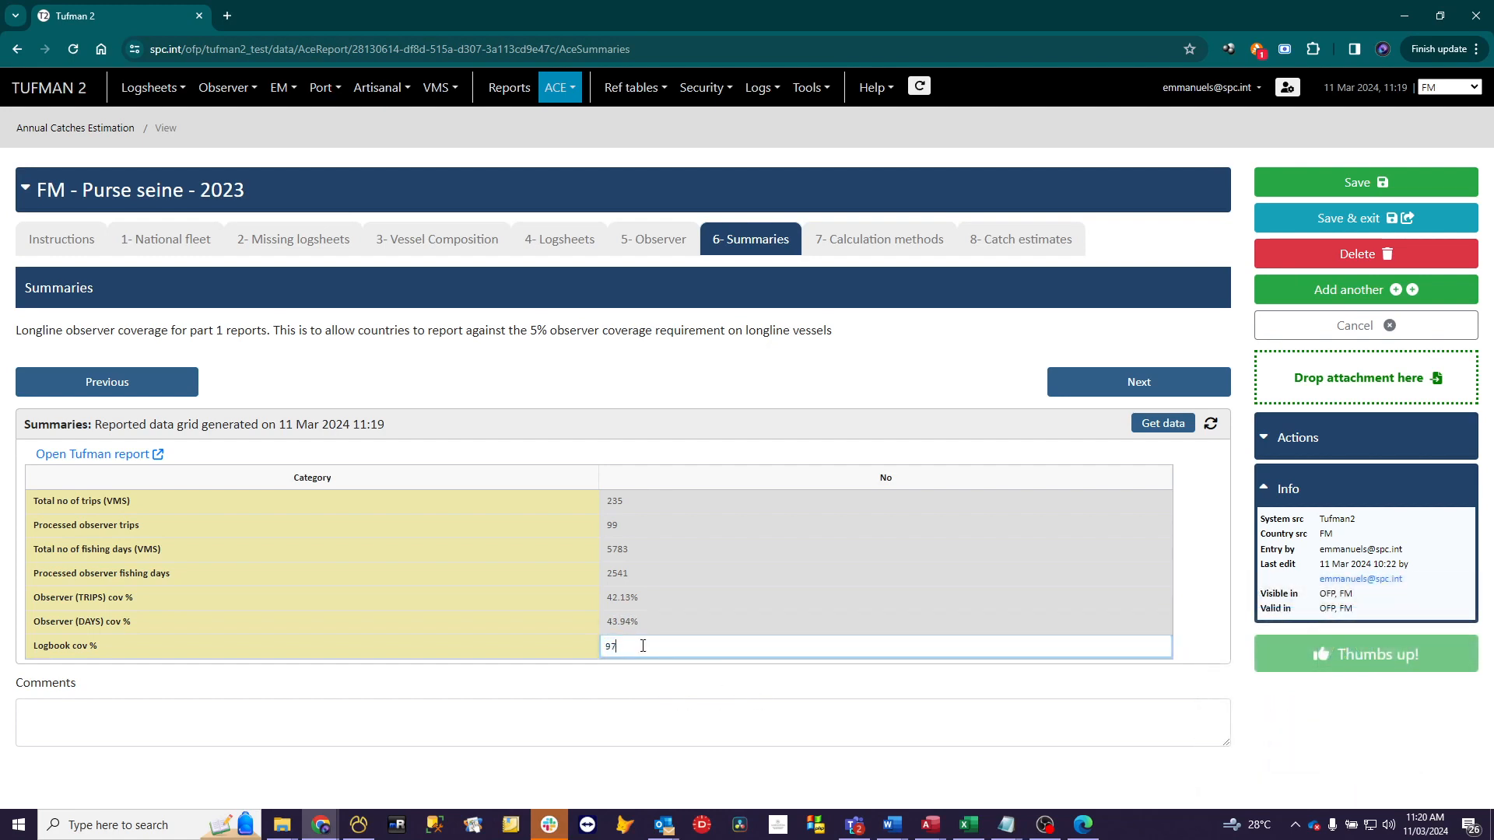
key("Return")
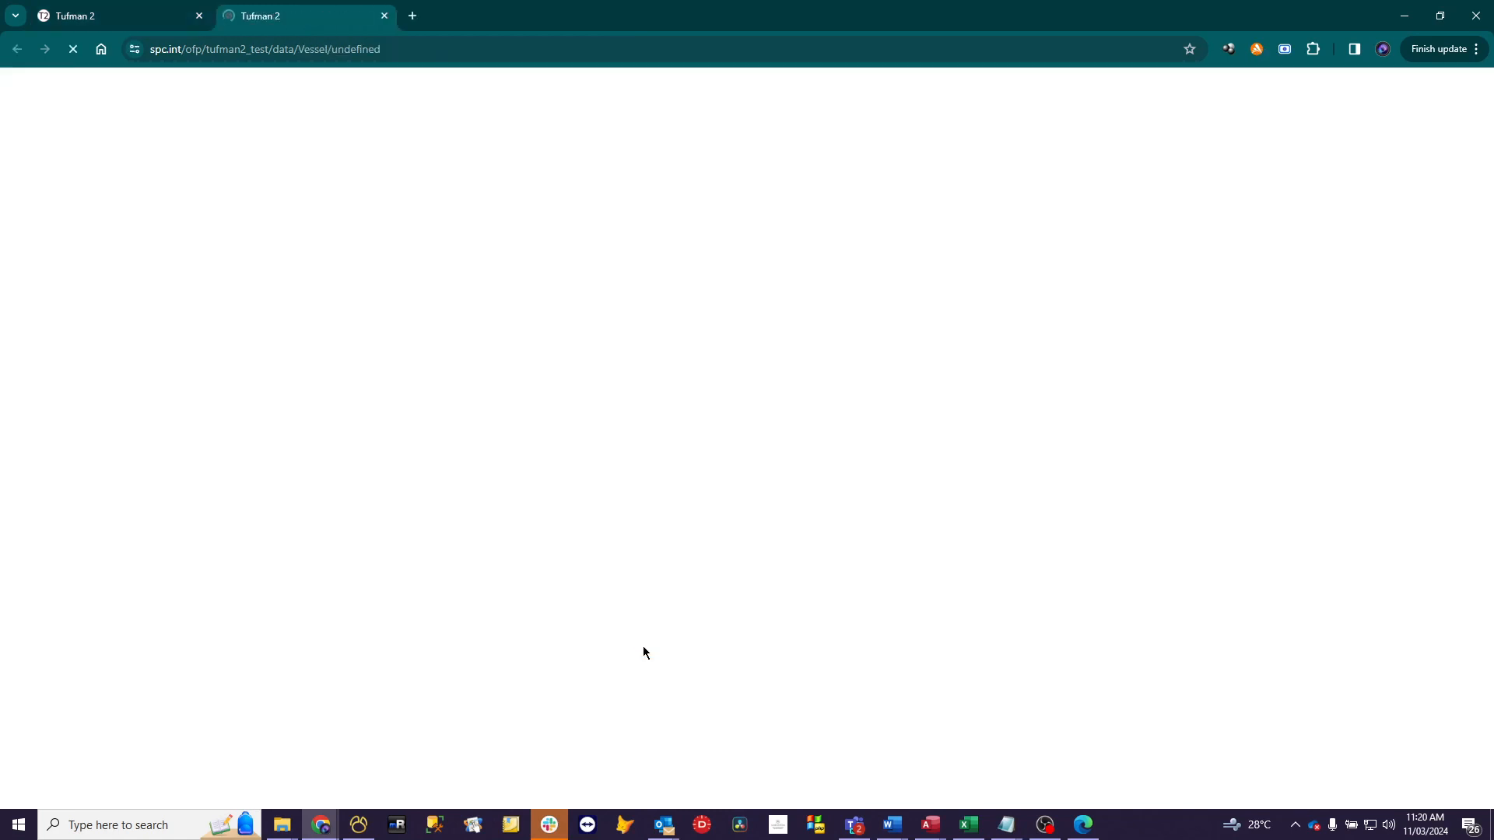
left_click(384, 15)
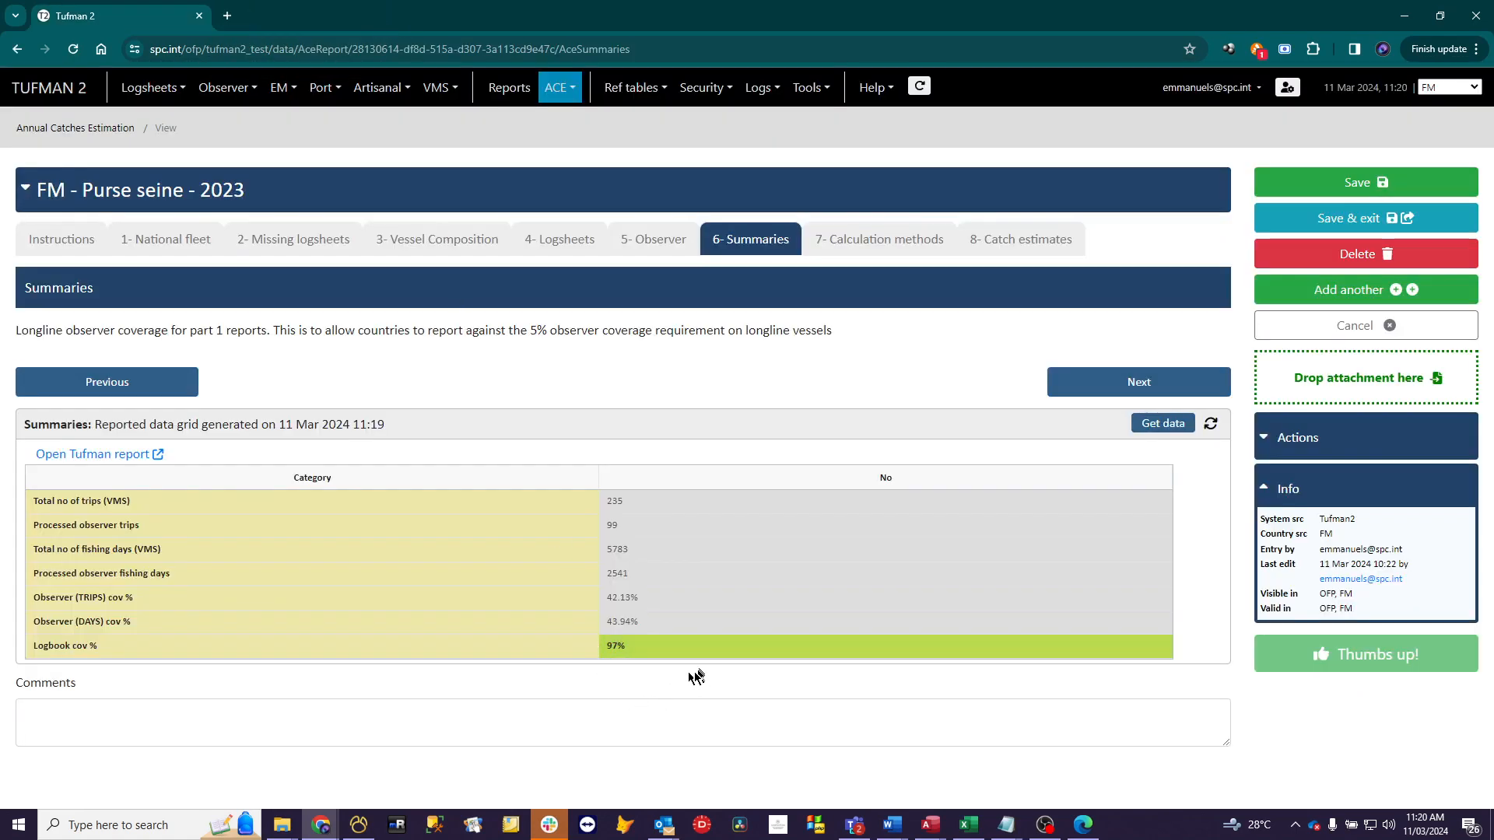
left_click(671, 652)
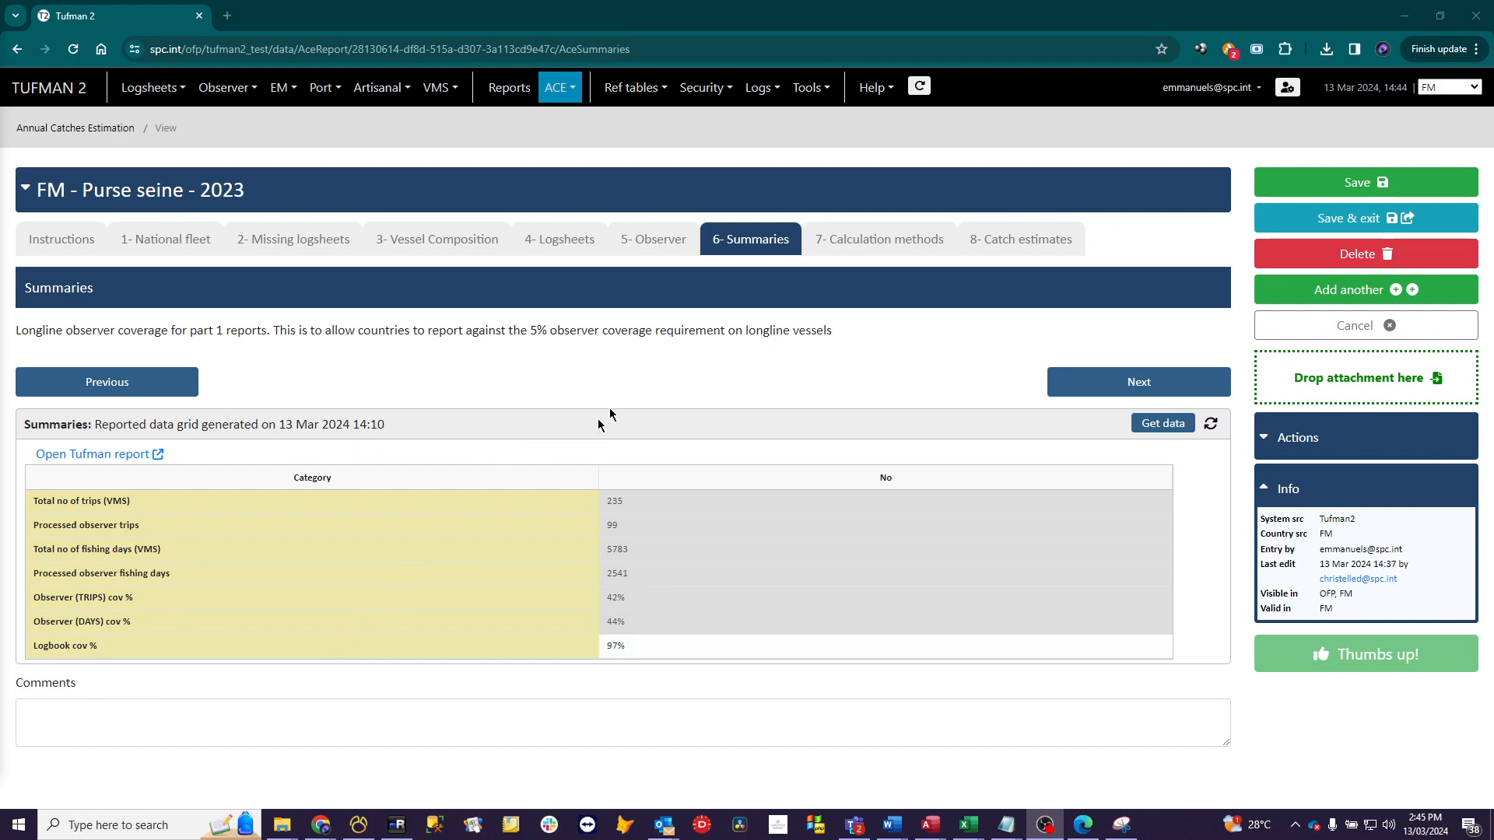
Go to the Calculation methods section and review the method estimates in the Retained and Discarded grids
left_click(886, 241)
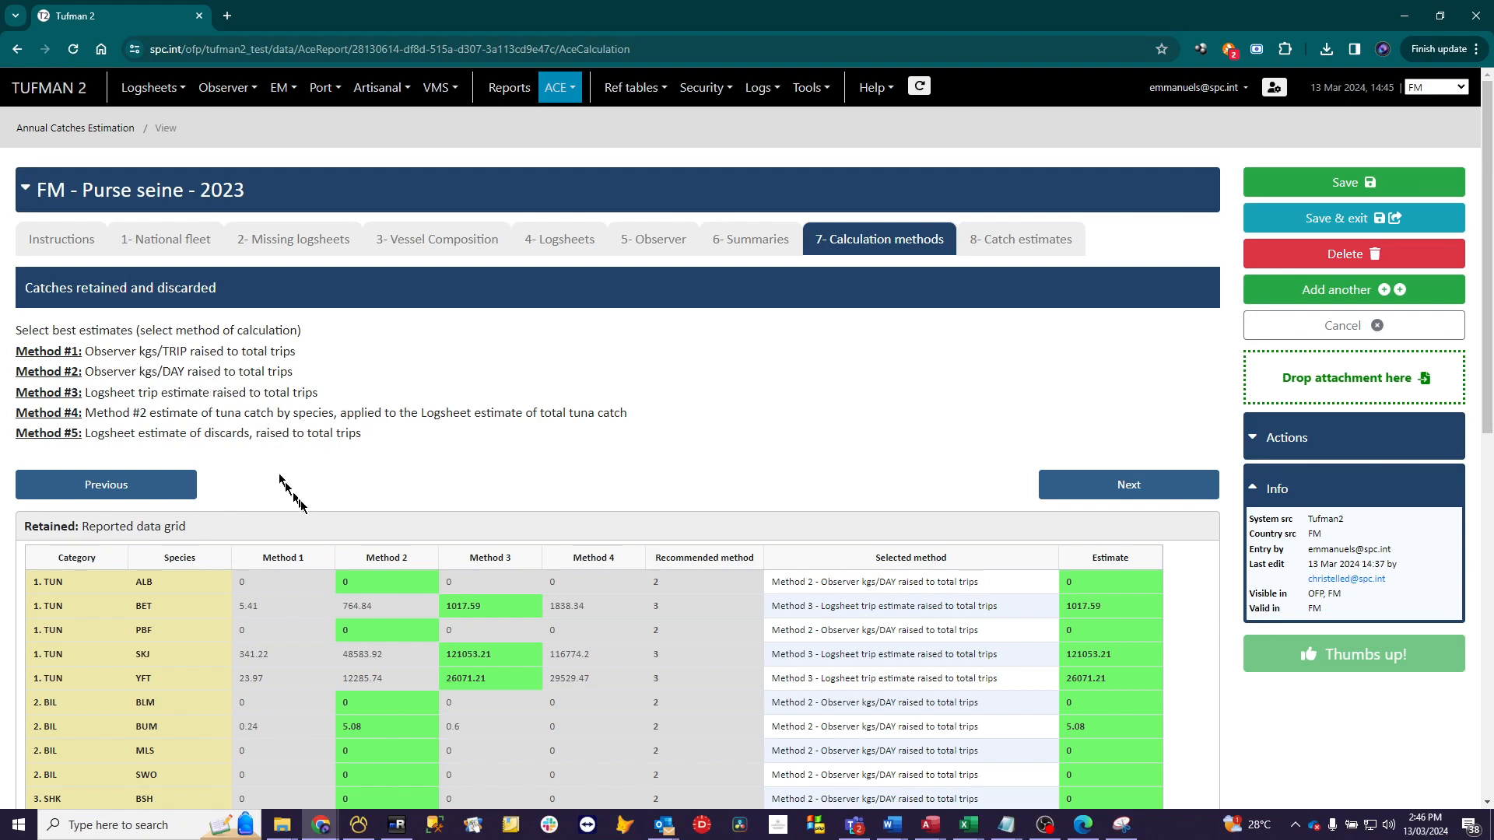
scroll(560, 568, "down", 3)
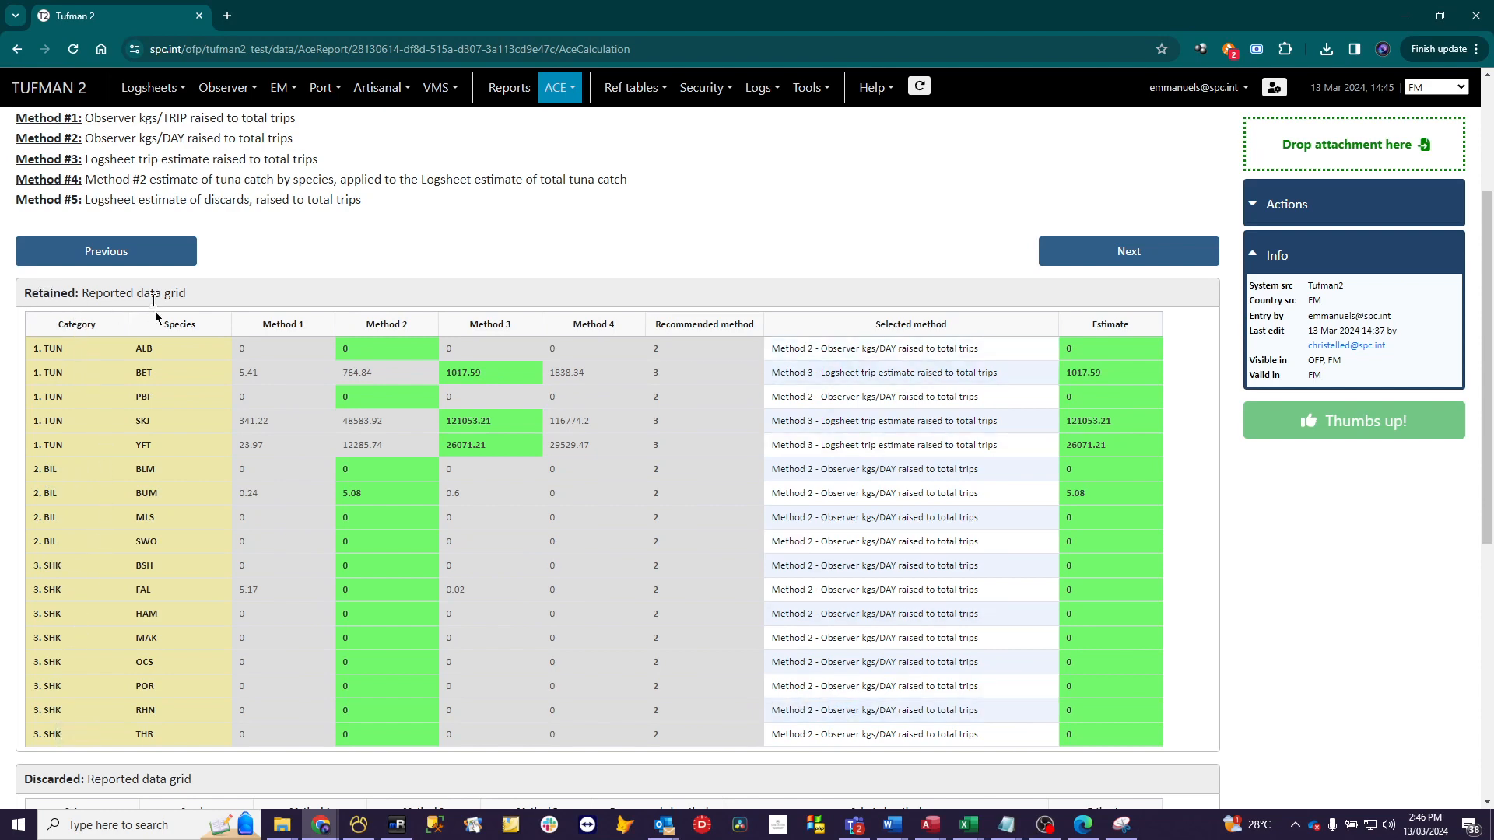
scroll(200, 460, "down", 5)
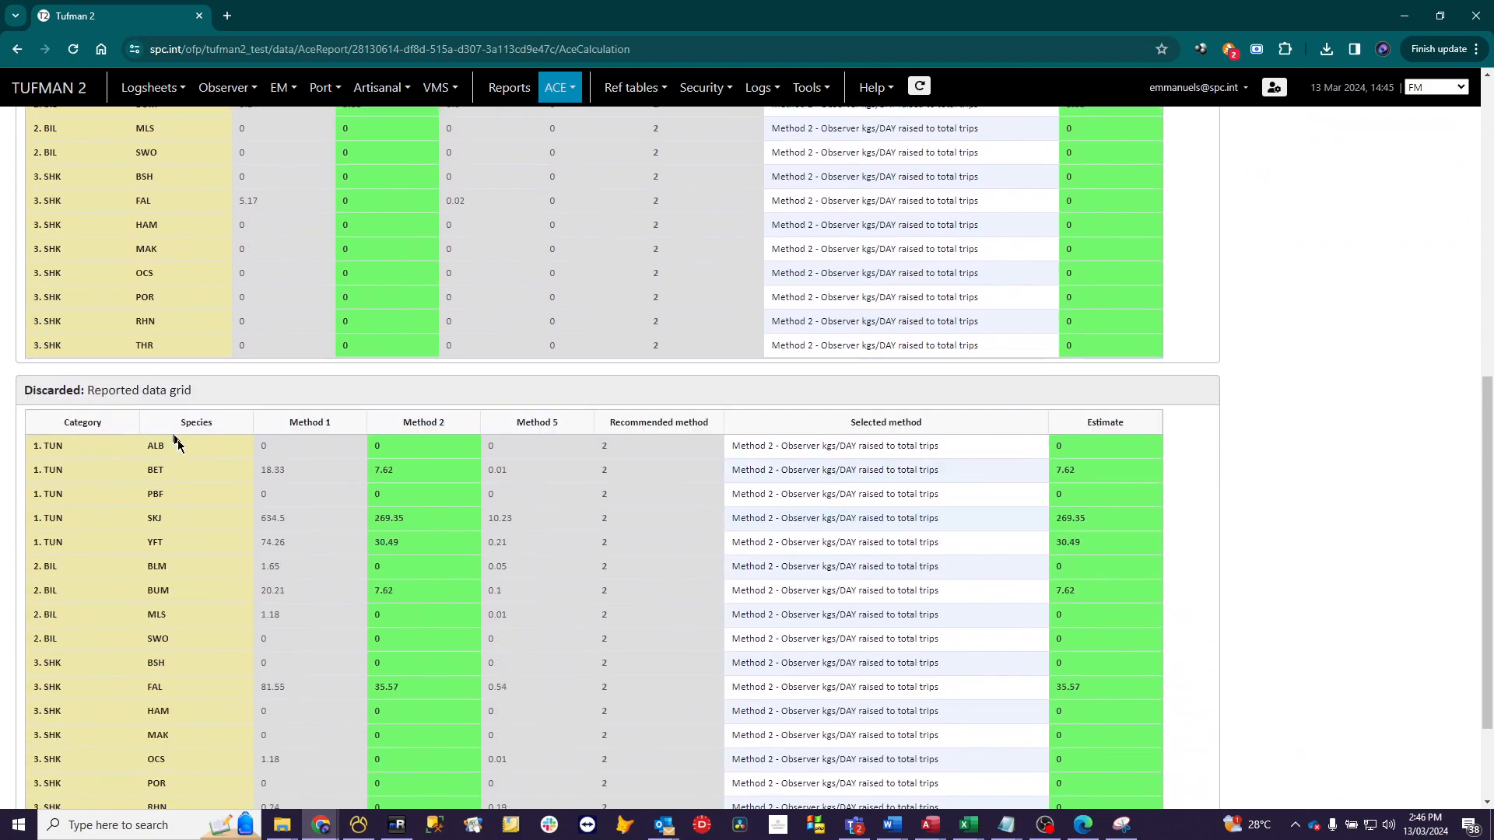
scroll(223, 358, "up", 4)
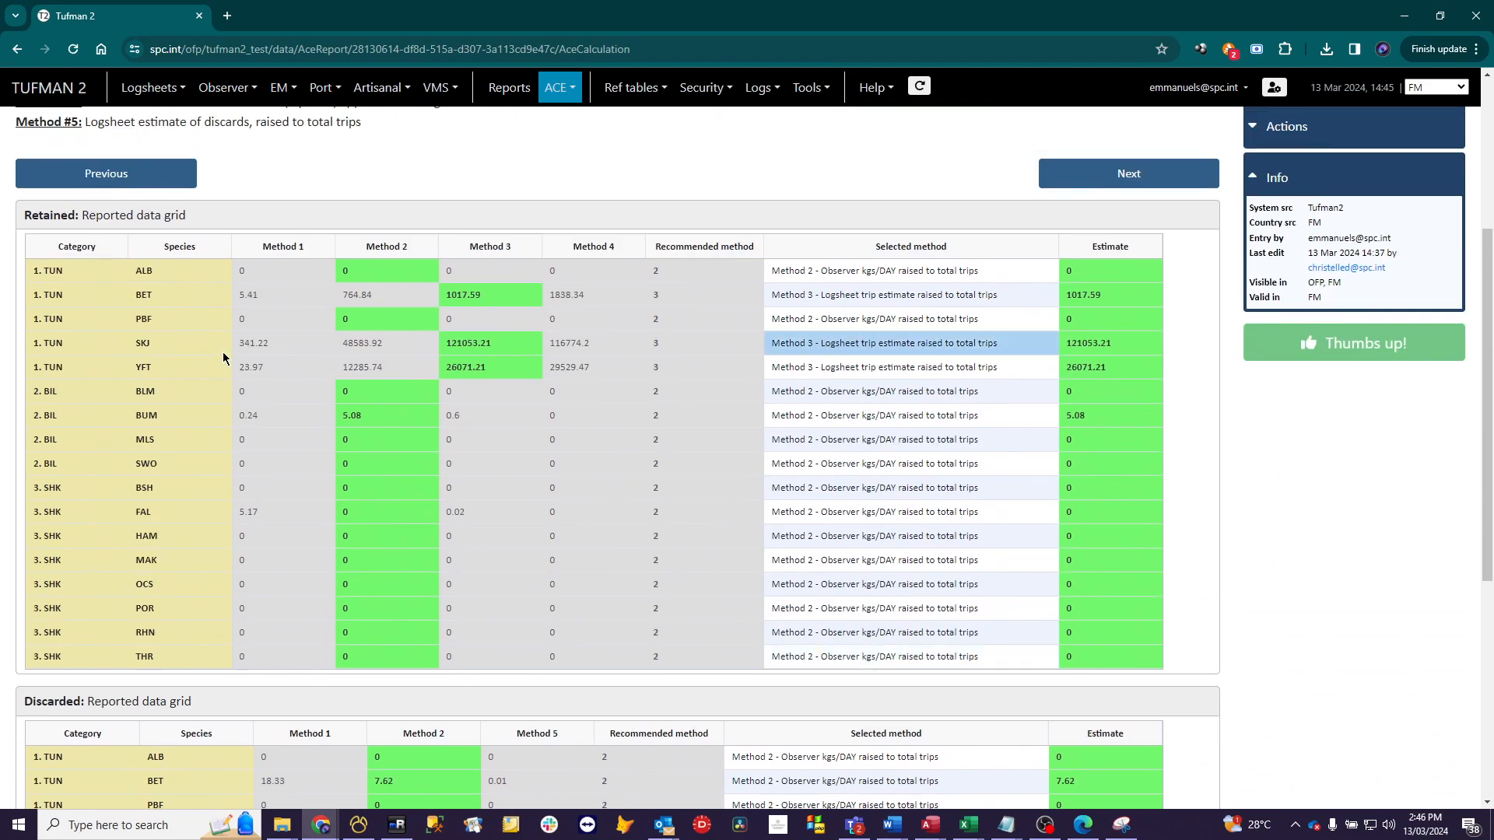
scroll(223, 362, "down", 5)
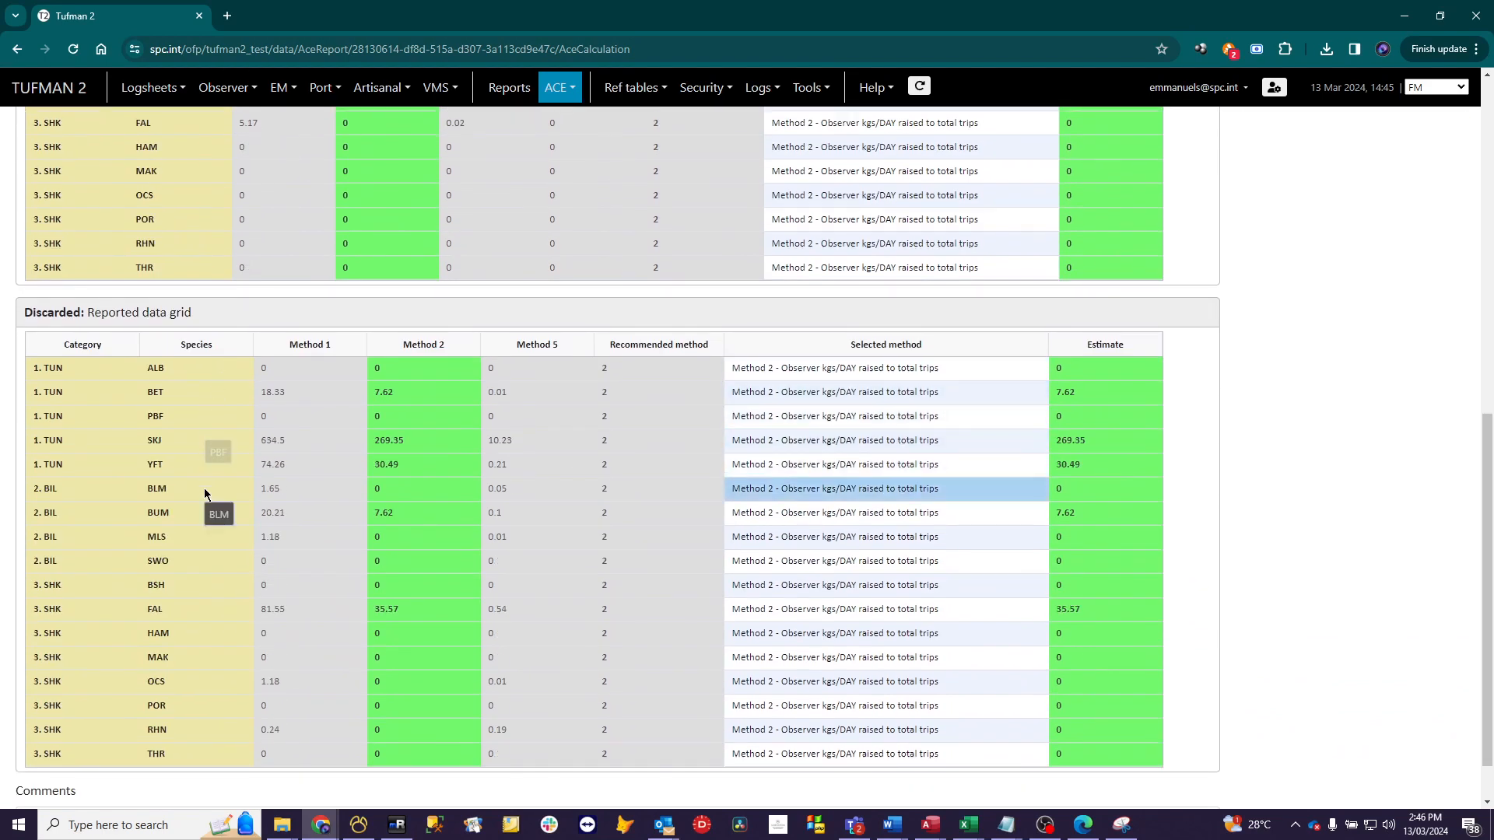
scroll(203, 487, "up", 6)
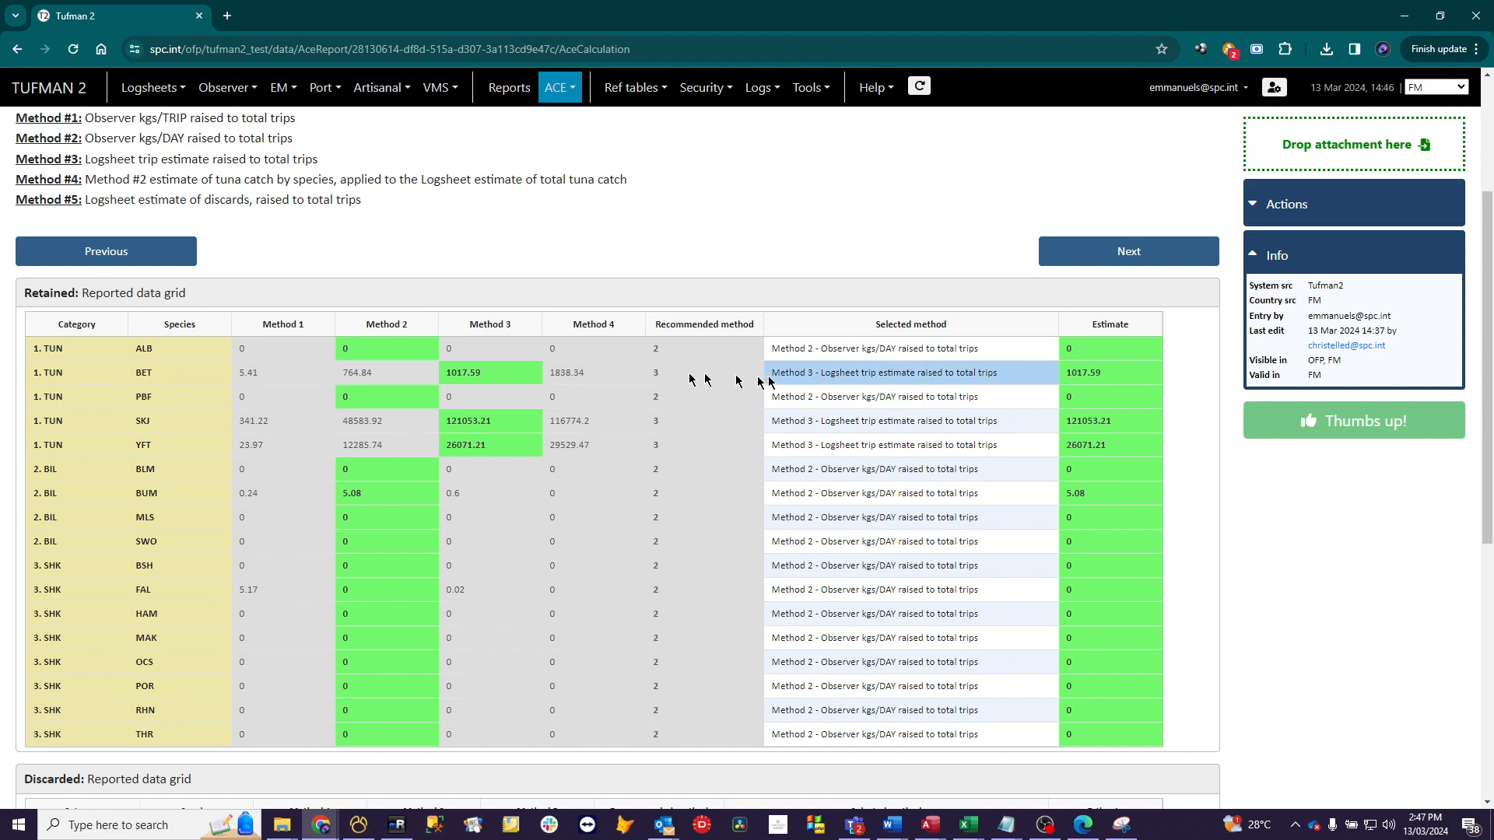
Change the selected method for retained BET to Method 2 - Observer kgs/DAY raised to total trips
left_click(872, 377)
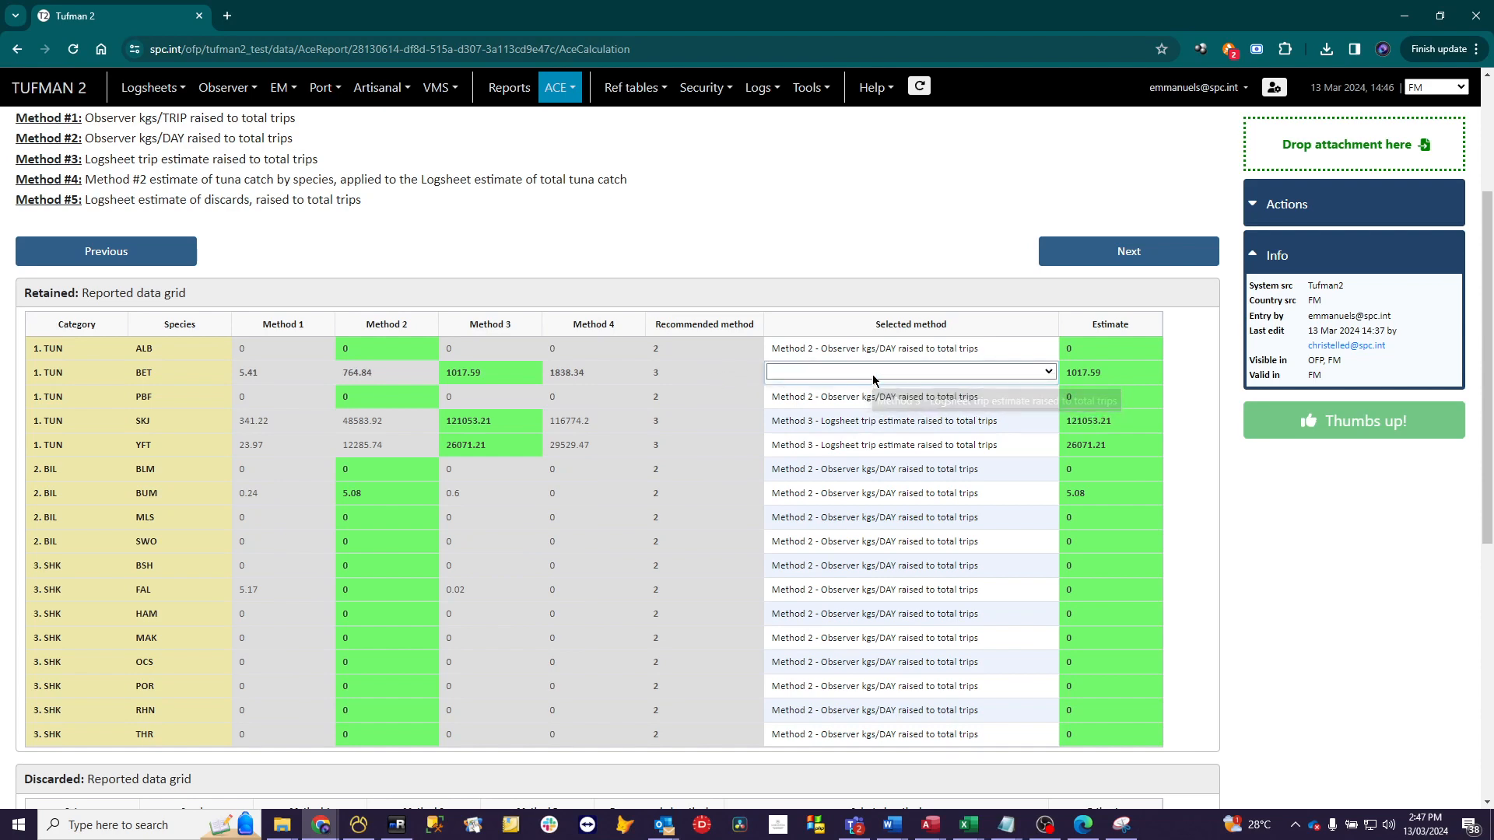
left_click(873, 372)
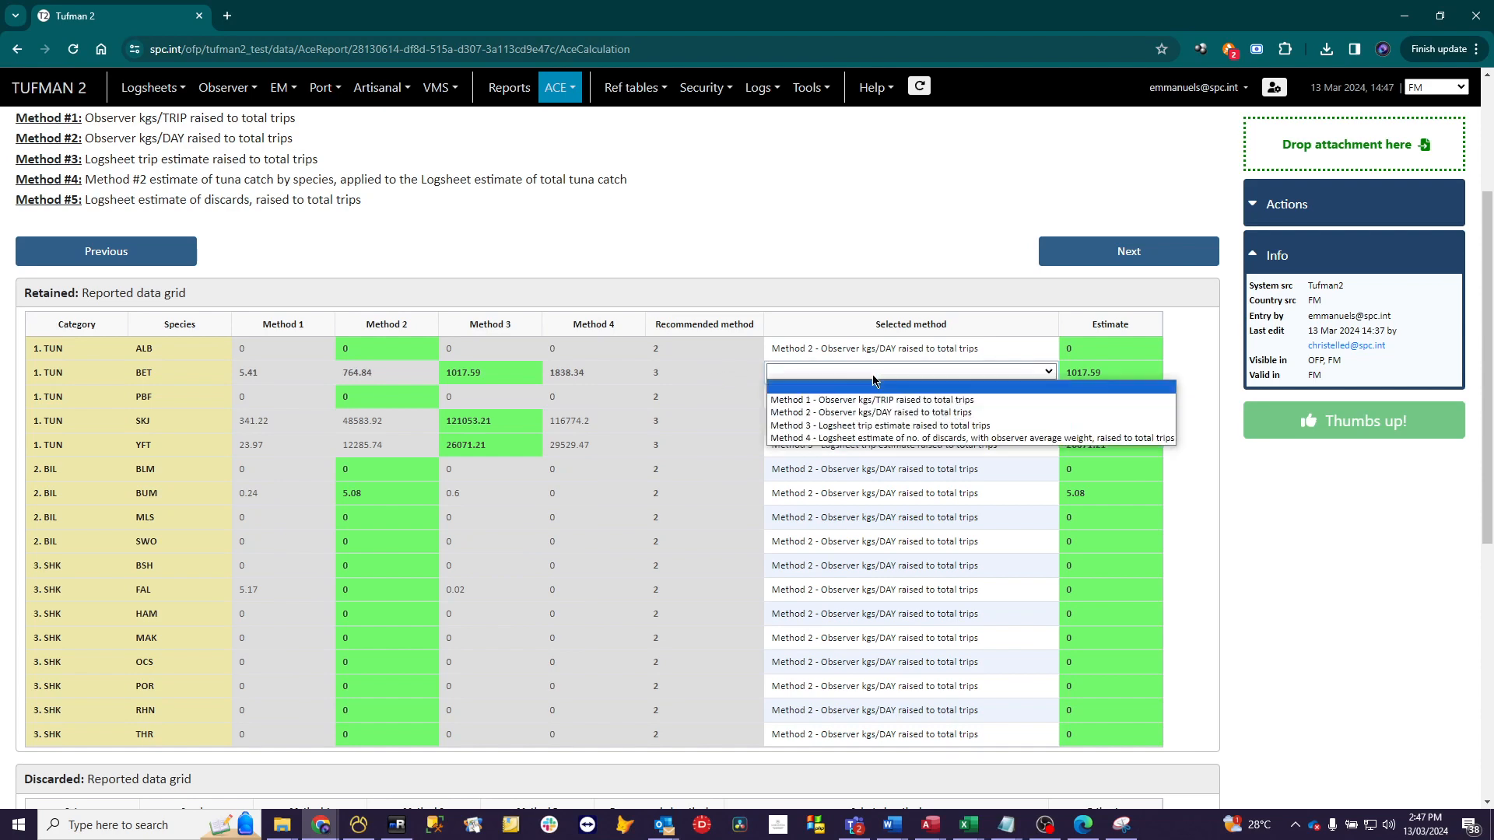
left_click(816, 413)
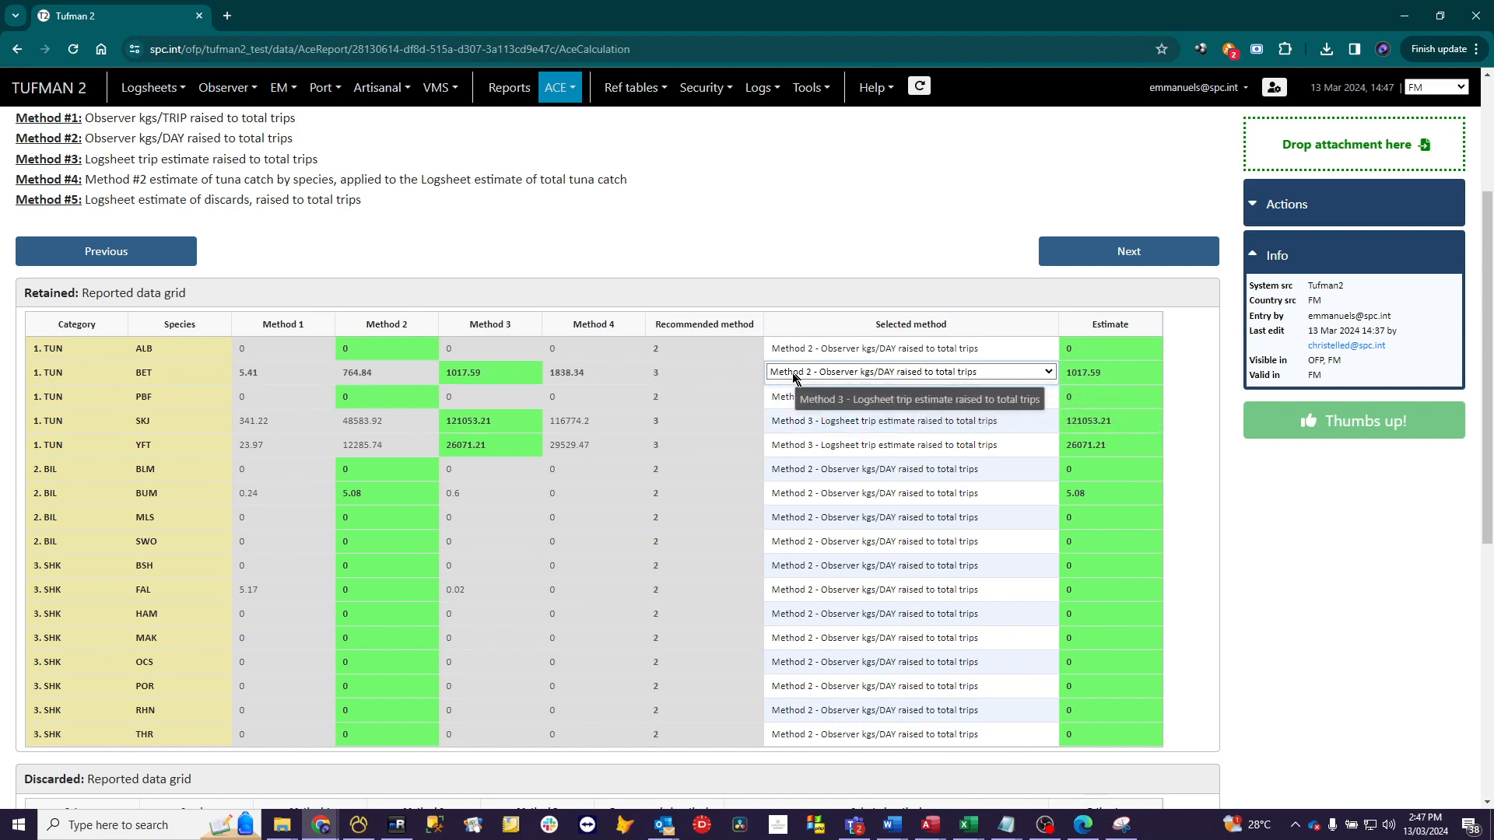
left_click(364, 379)
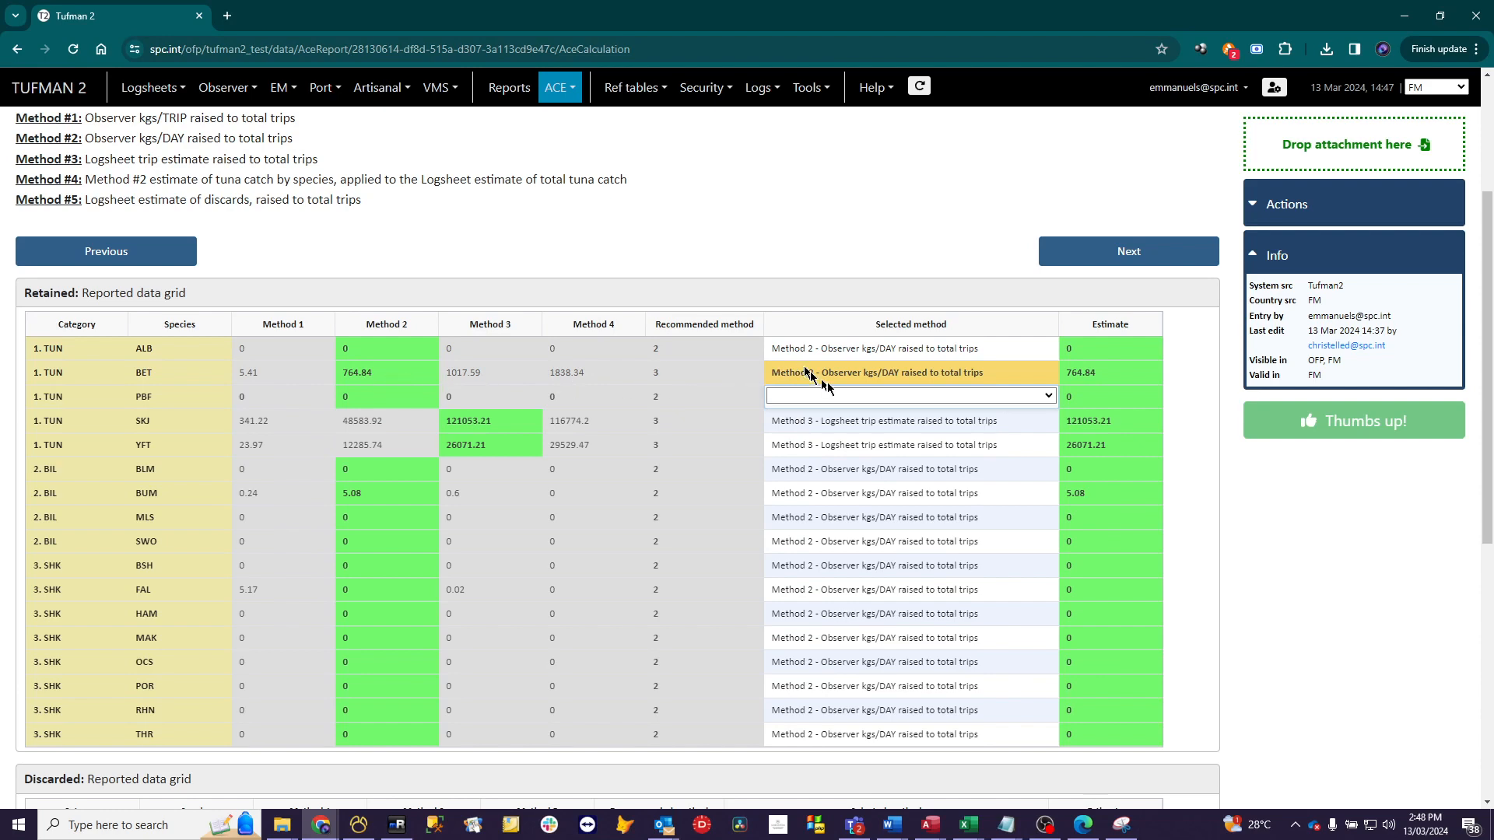
Change the selected method for retained BET to Method 3 - Logsheet trip estimate raised to total trips and dismiss the chat notification
left_click(846, 373)
left_click(859, 376)
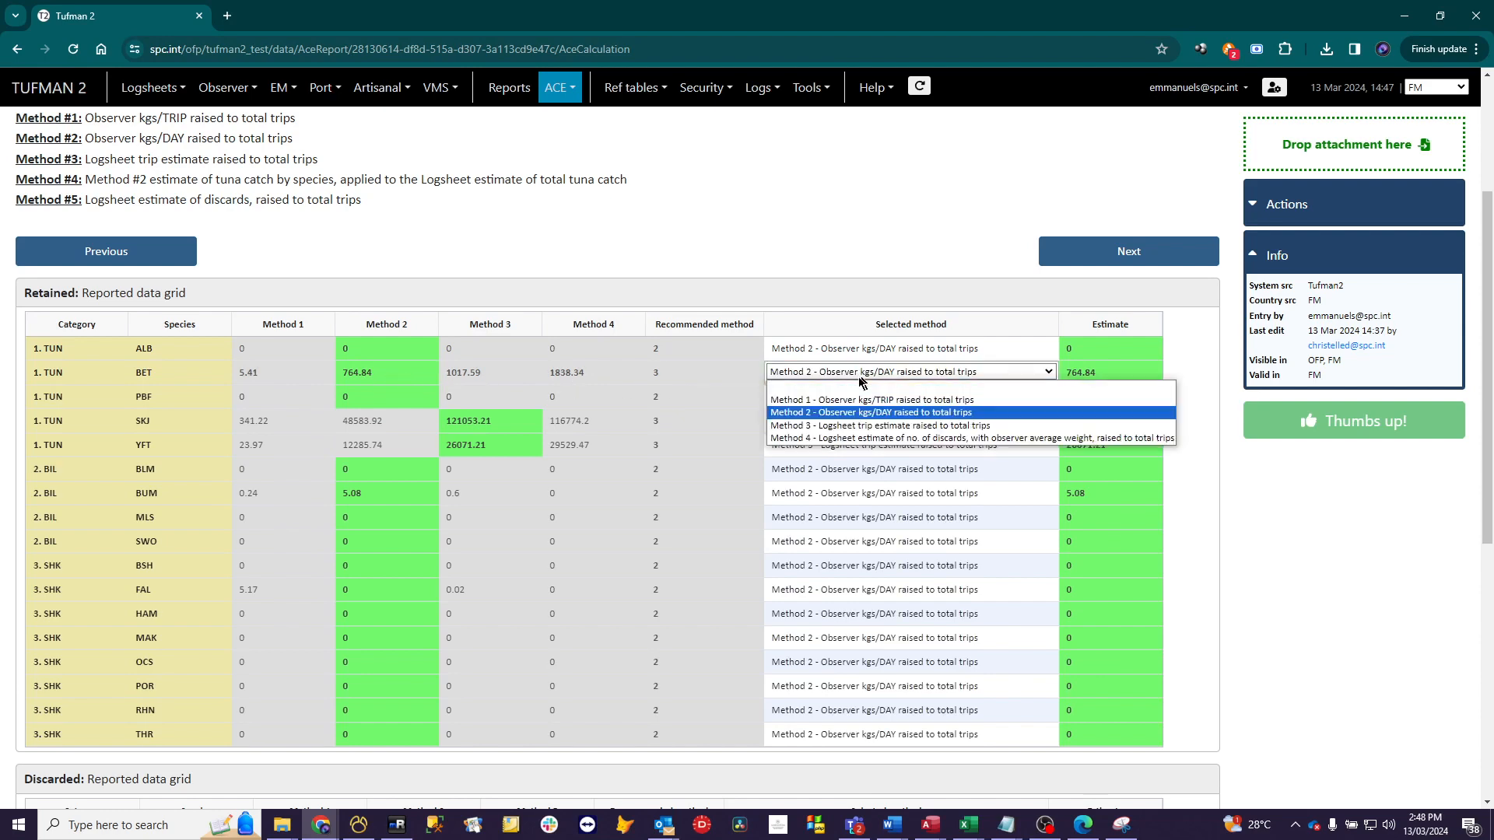
left_click(819, 426)
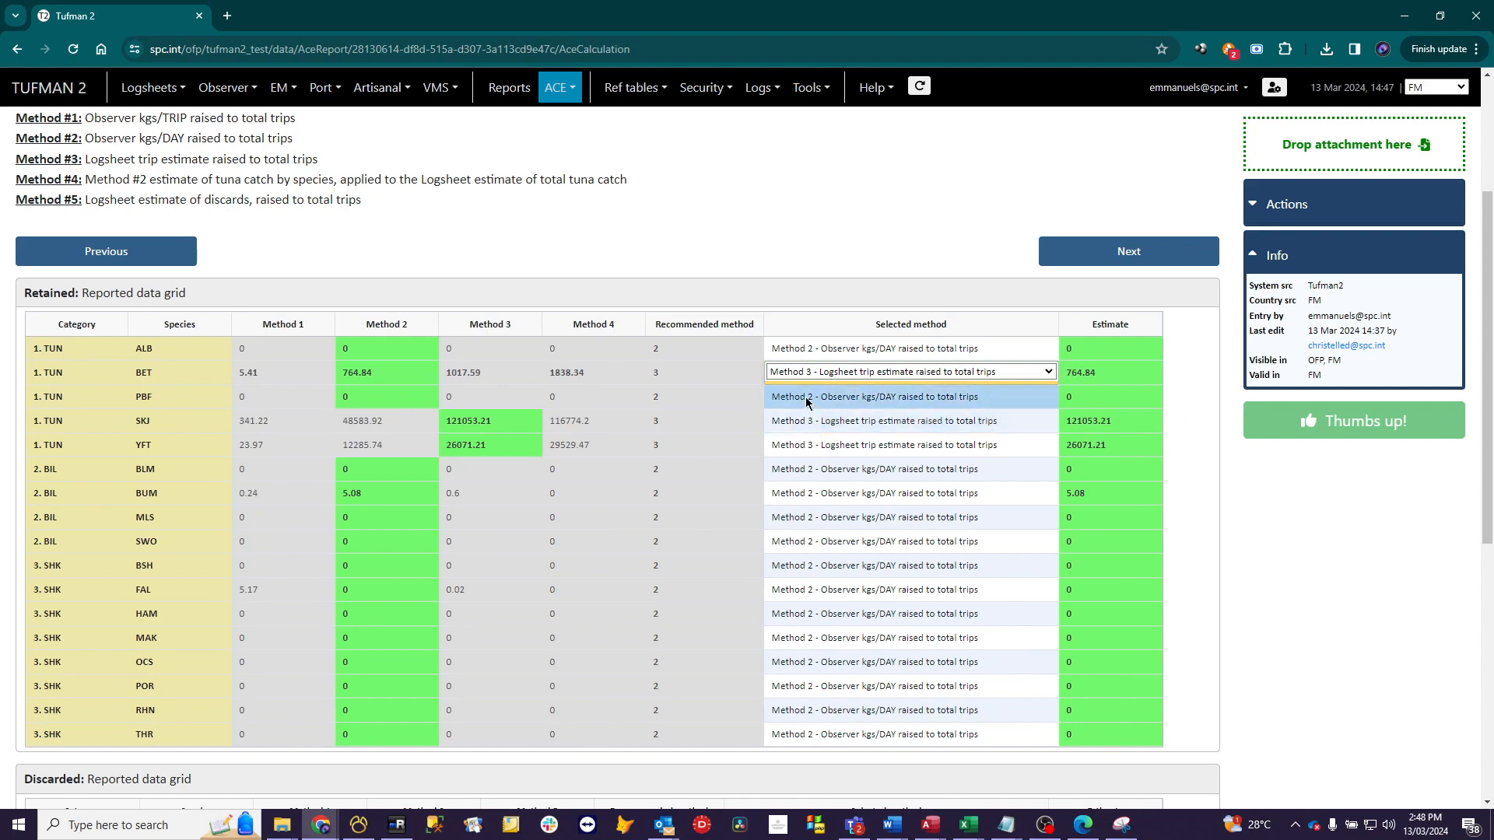
left_click(806, 403)
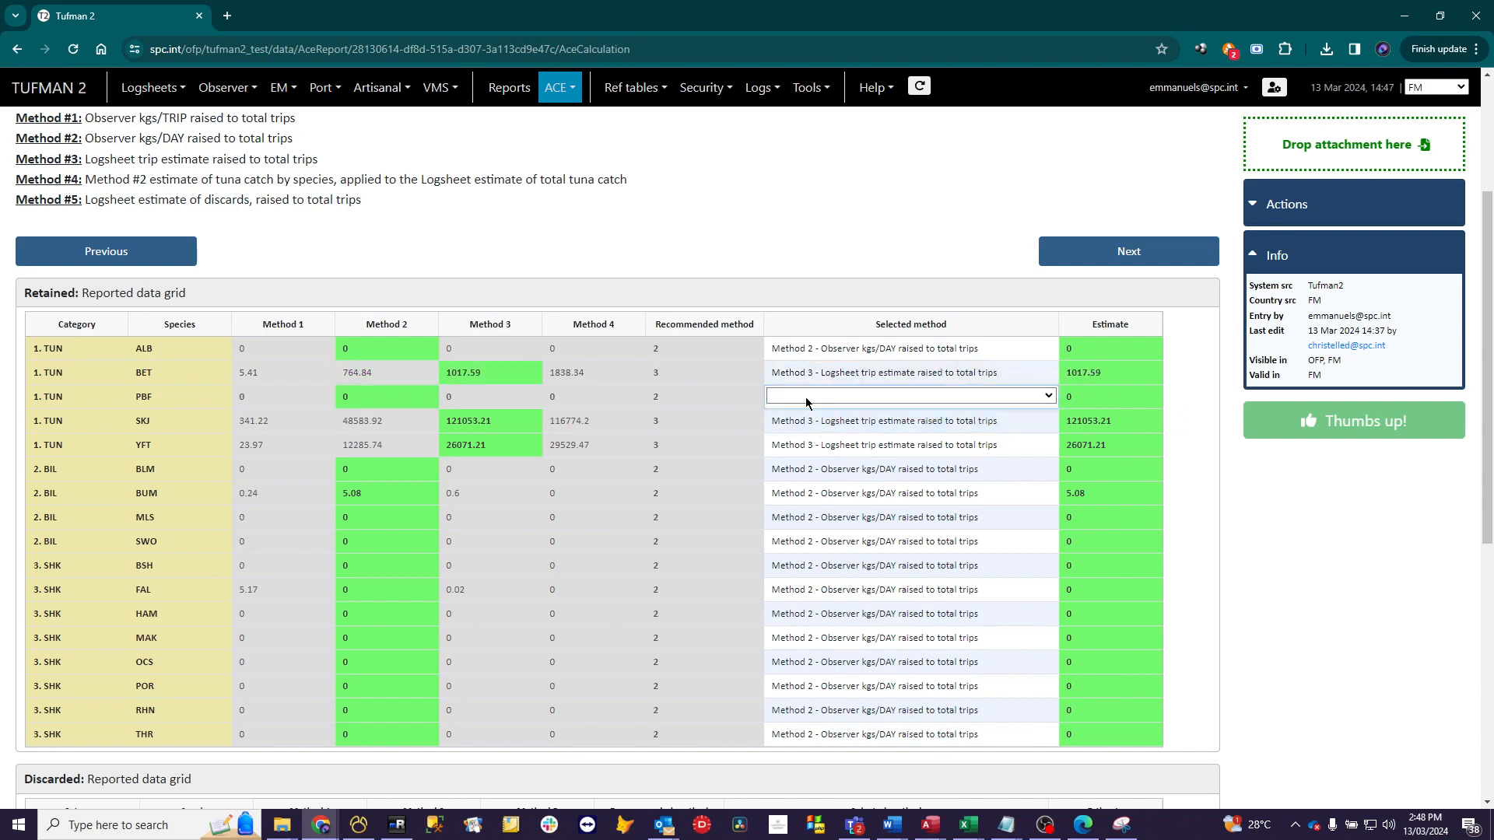
left_click(860, 562)
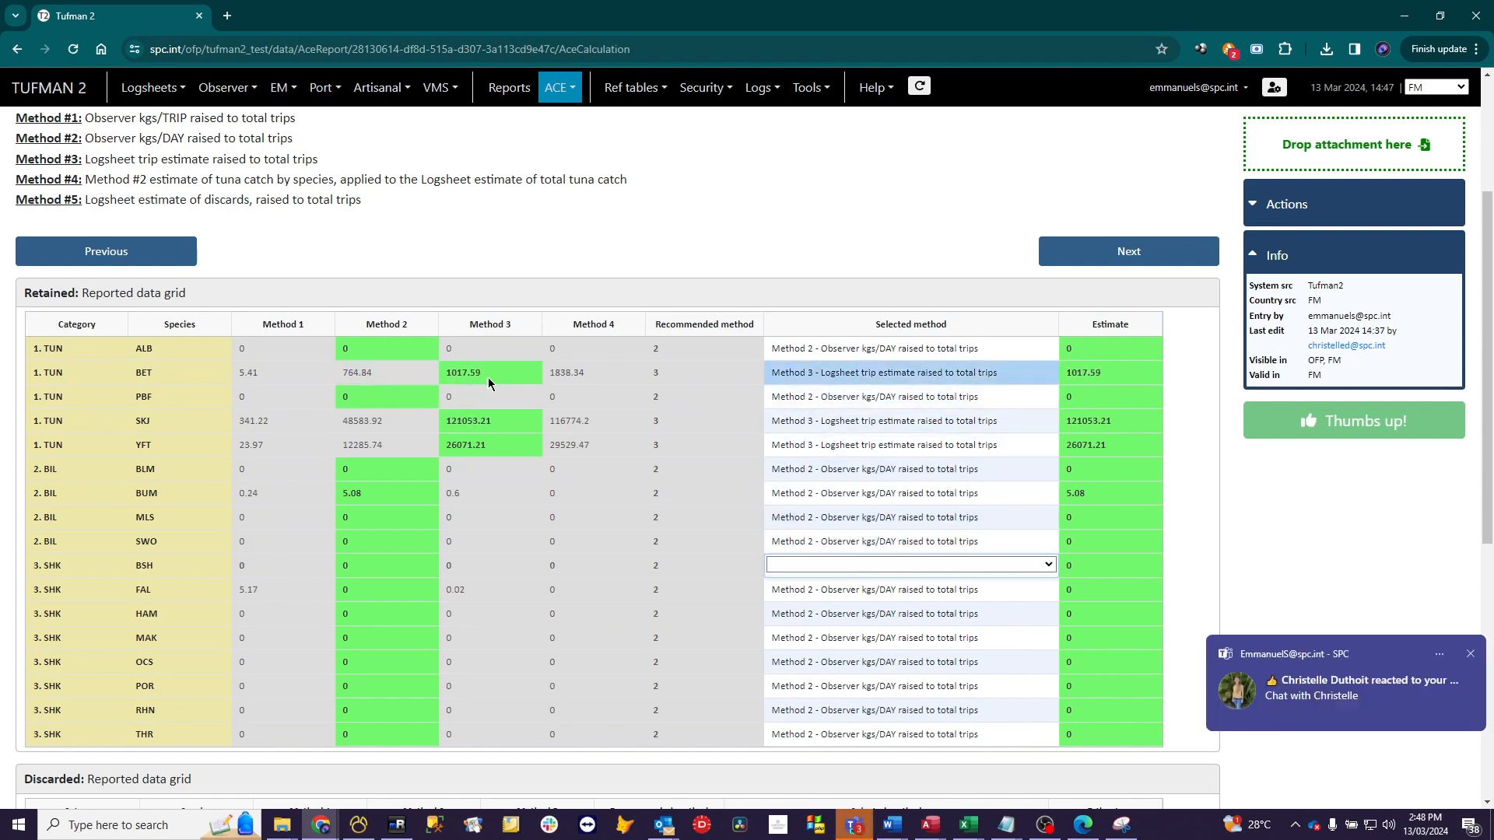
left_click(1470, 654)
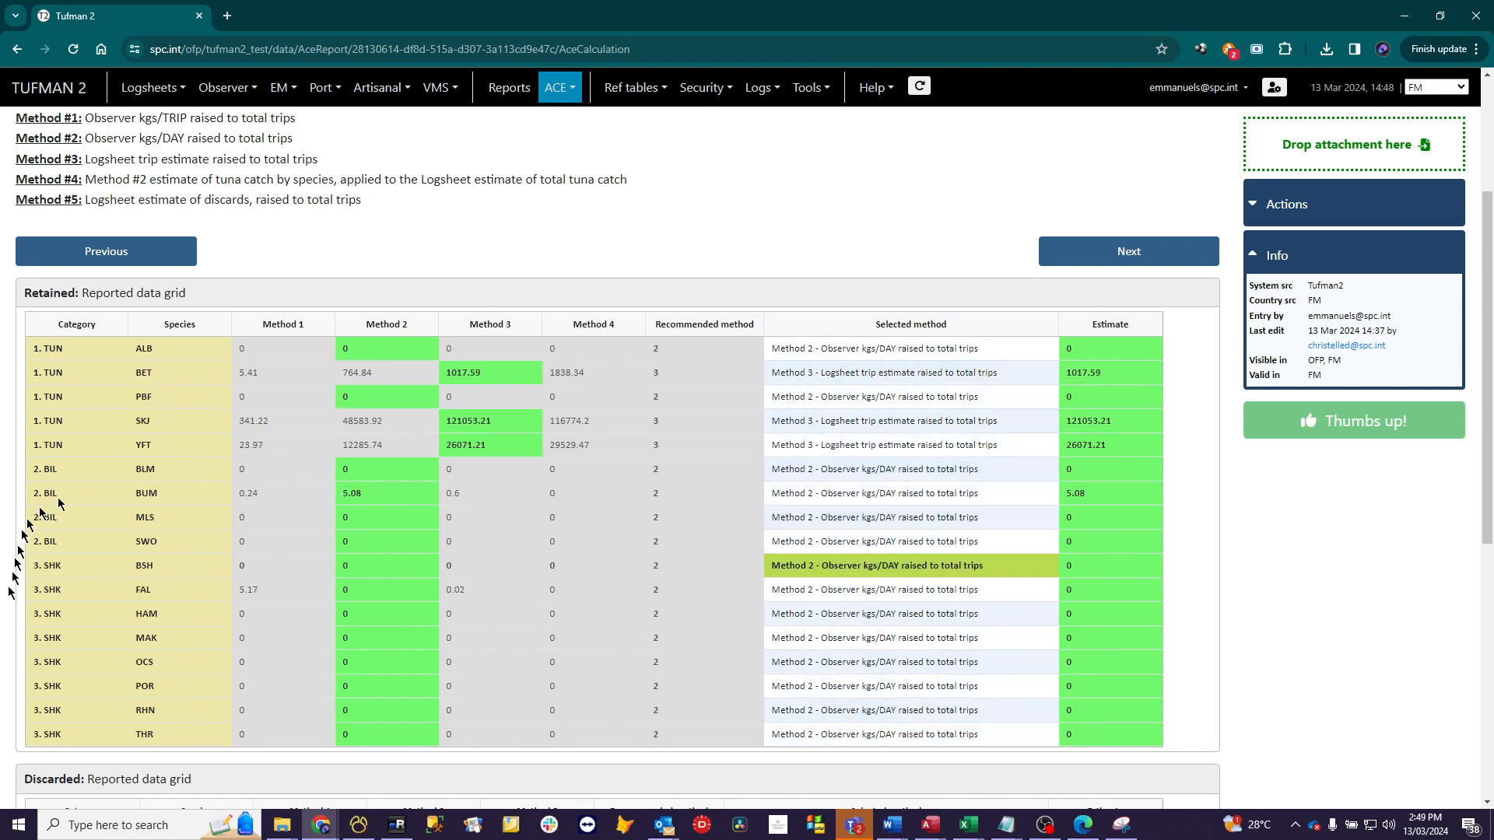
Check the Observer averages and the Summaries trip and day coverage against the method definitions in Calculation methods
scroll(350, 467, "up", 3)
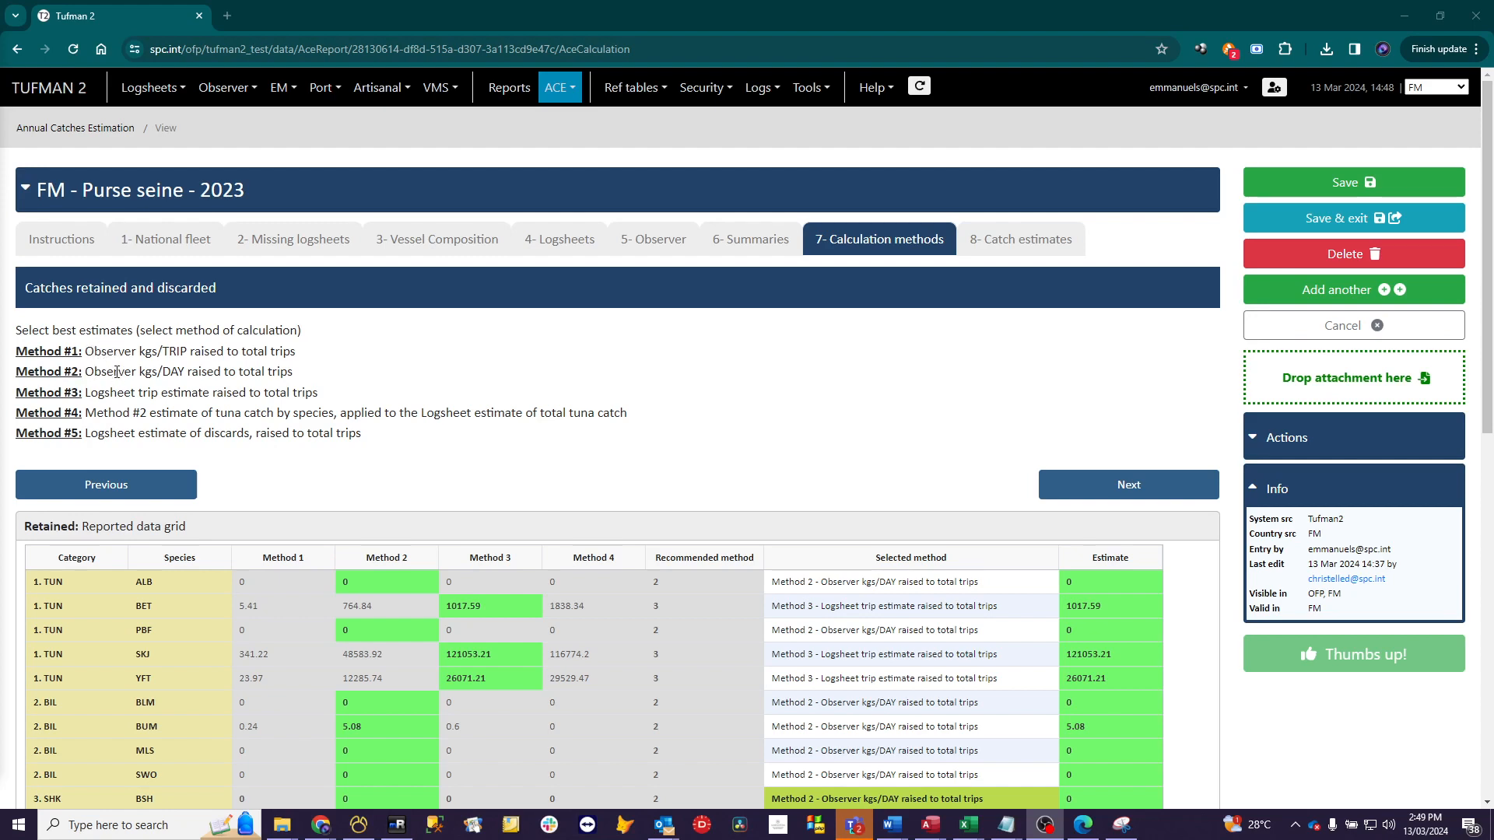
left_click(656, 244)
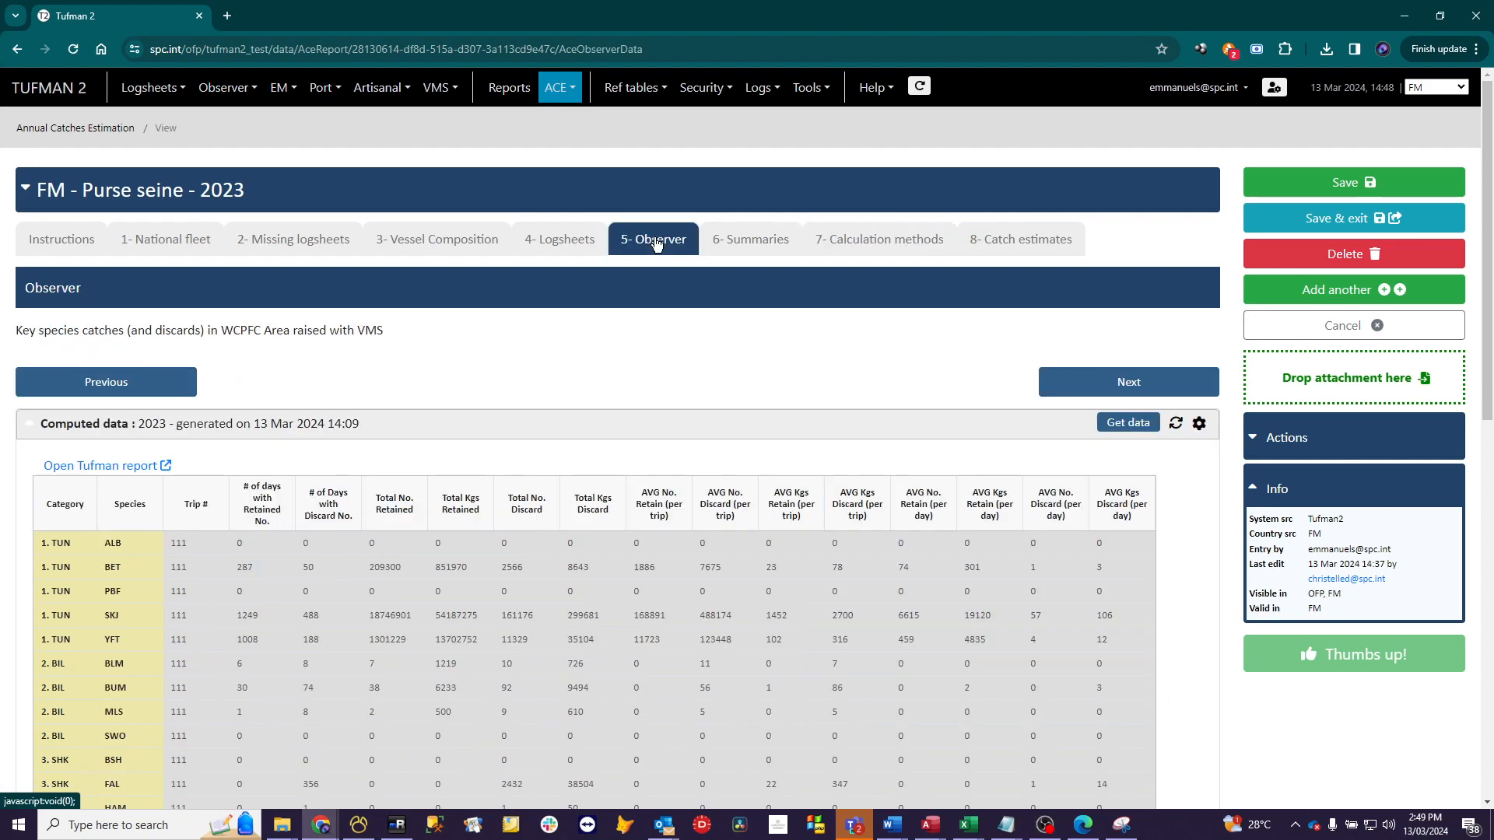
scroll(755, 696, "down", 1)
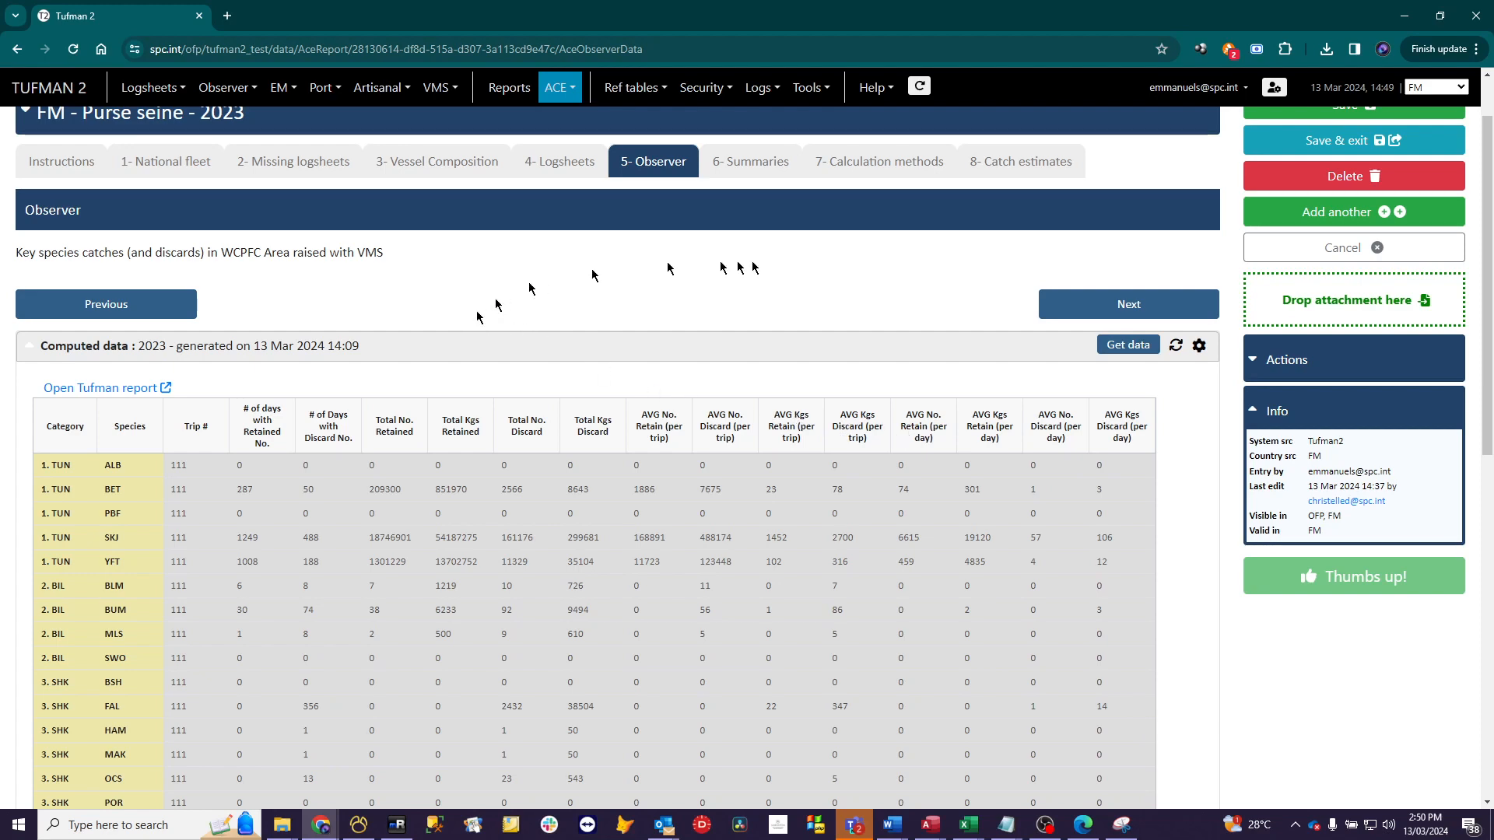
left_click(900, 178)
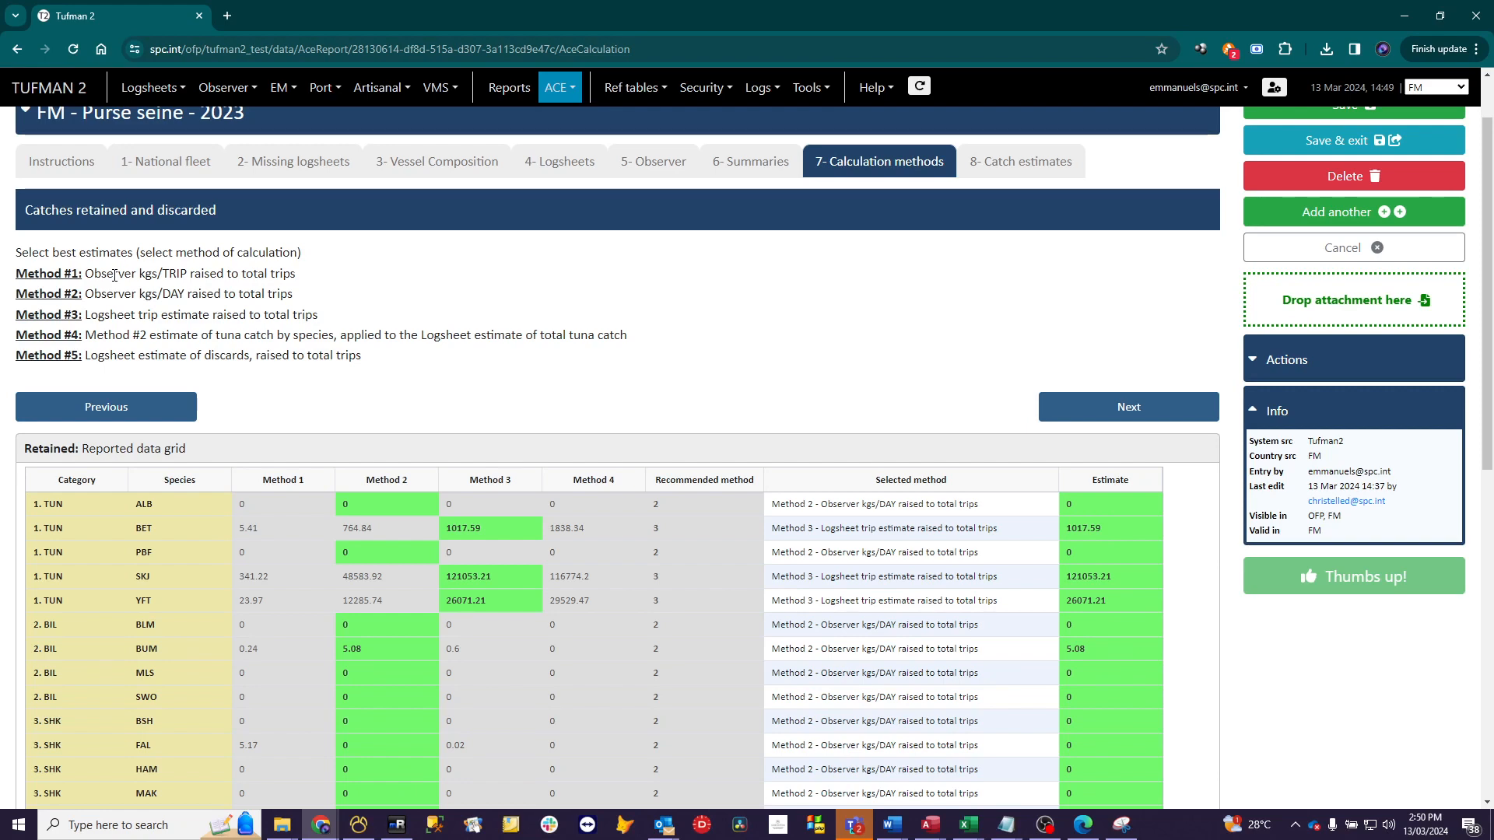
left_click(760, 167)
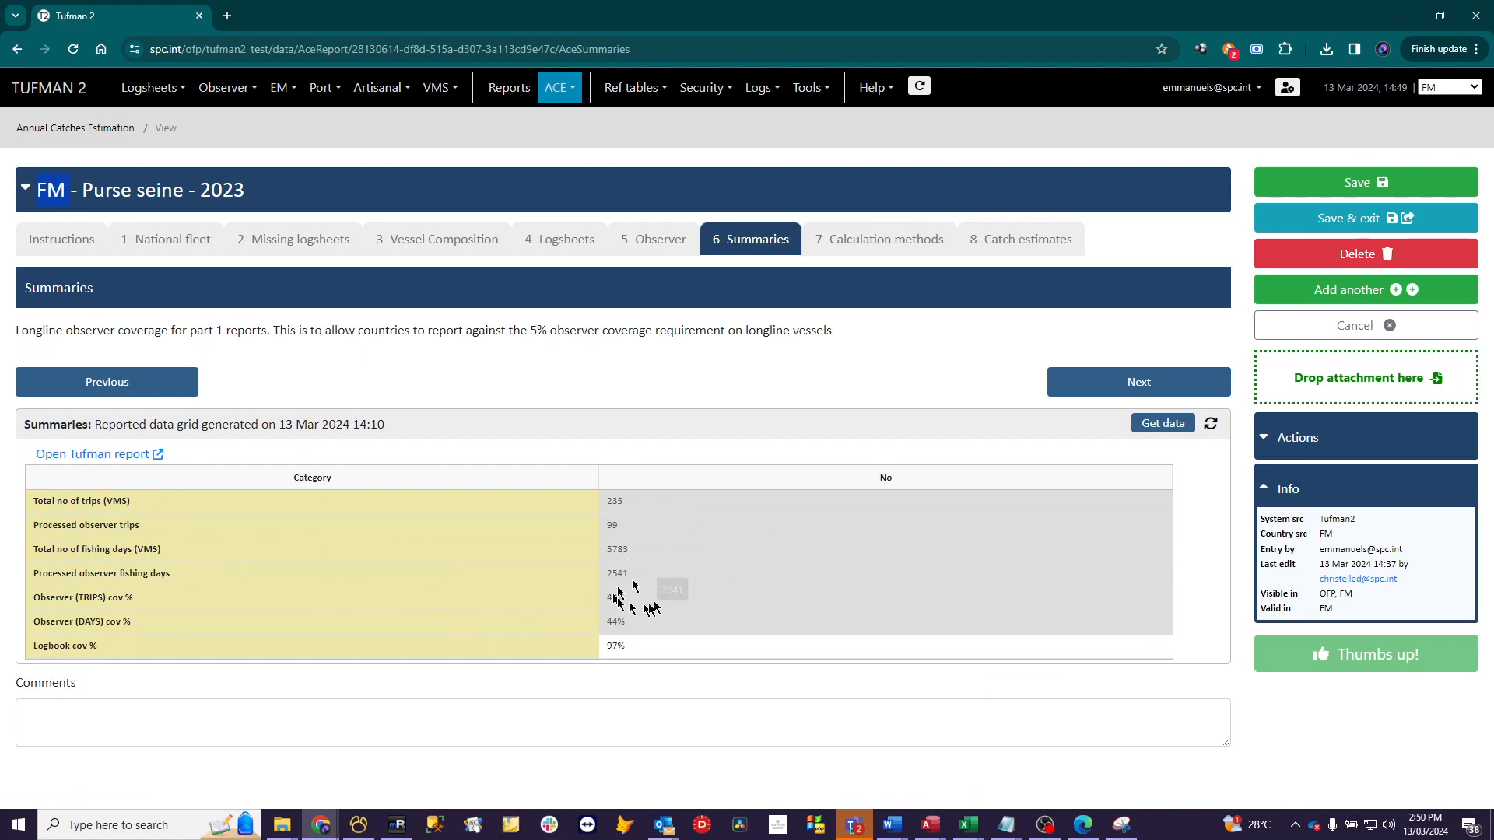
left_click(887, 242)
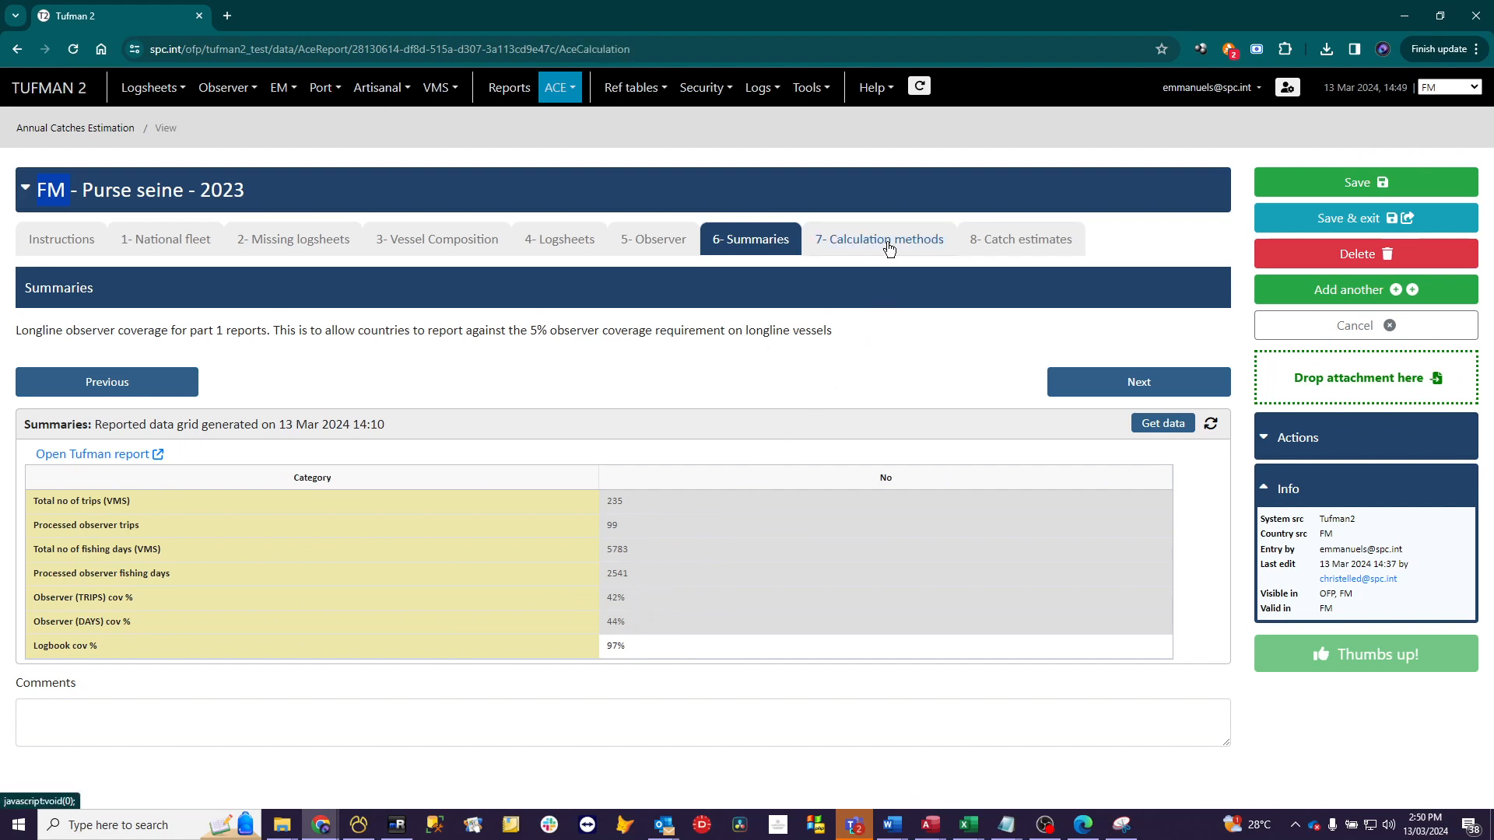
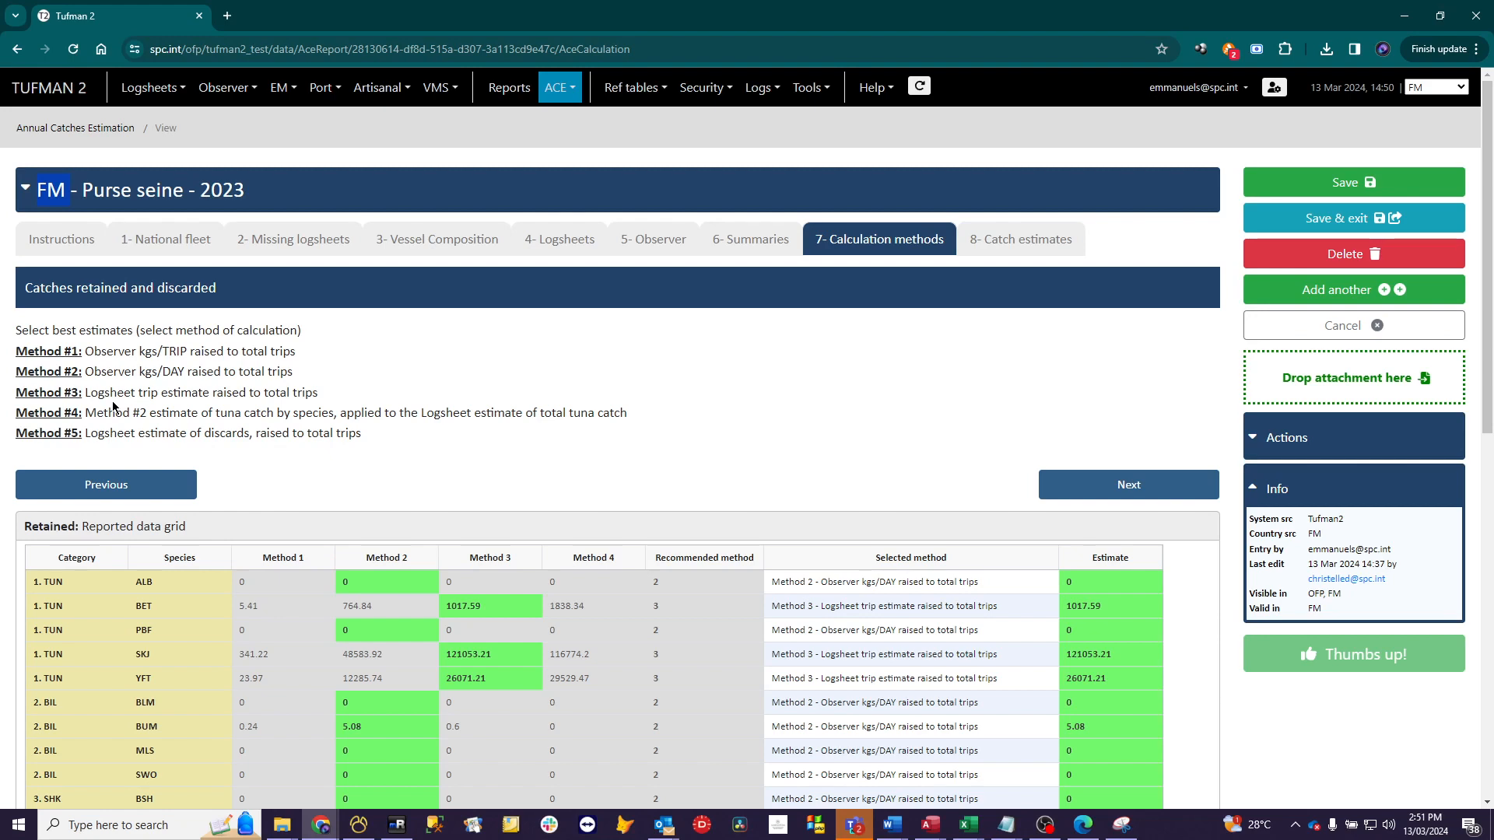
Examine the raised catches in the Logsheets section and compare them with the Retained grid in Calculation methods
left_click(574, 243)
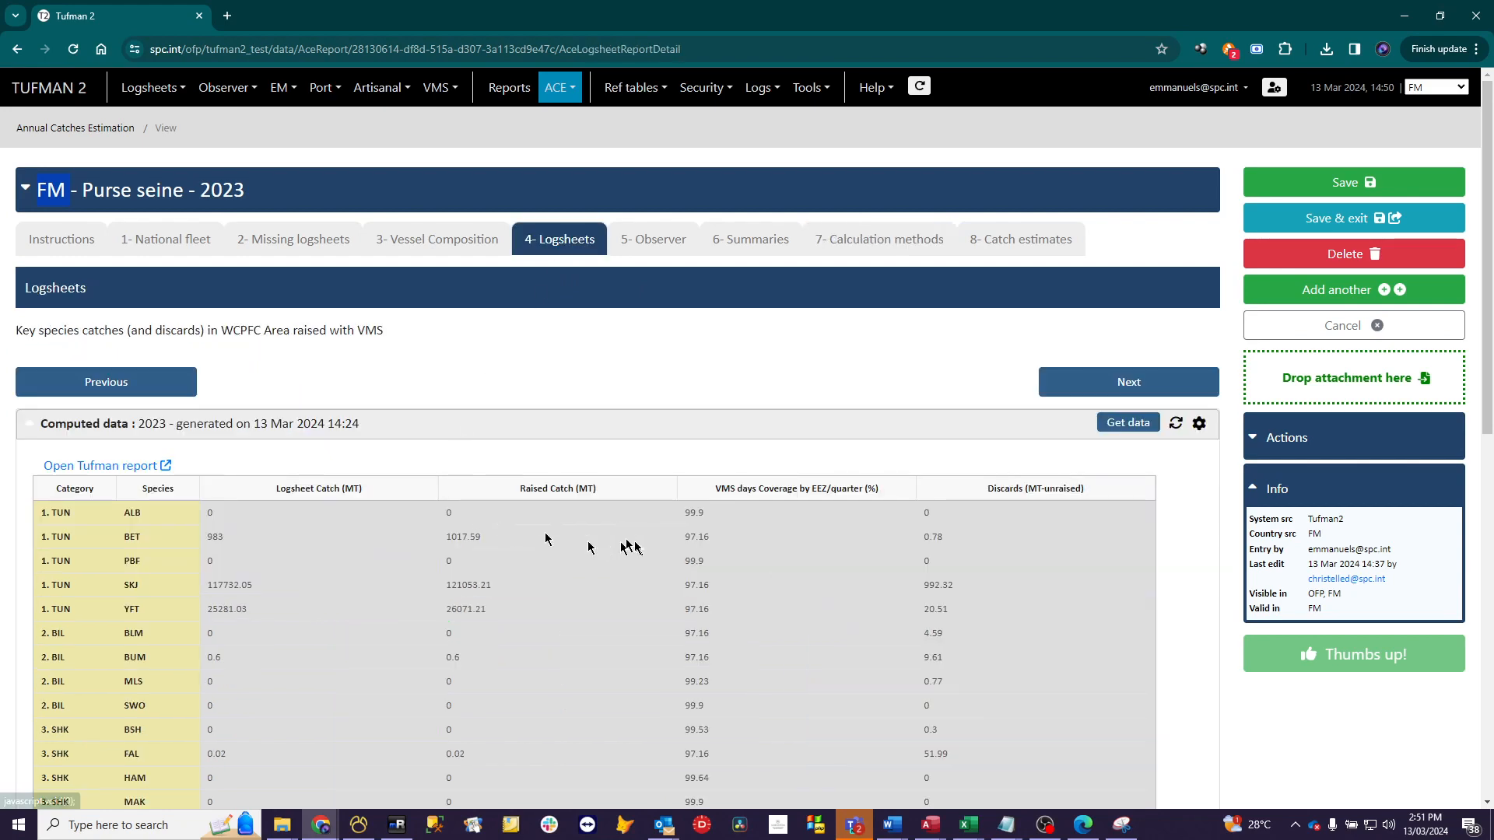
scroll(750, 545, "down", 2)
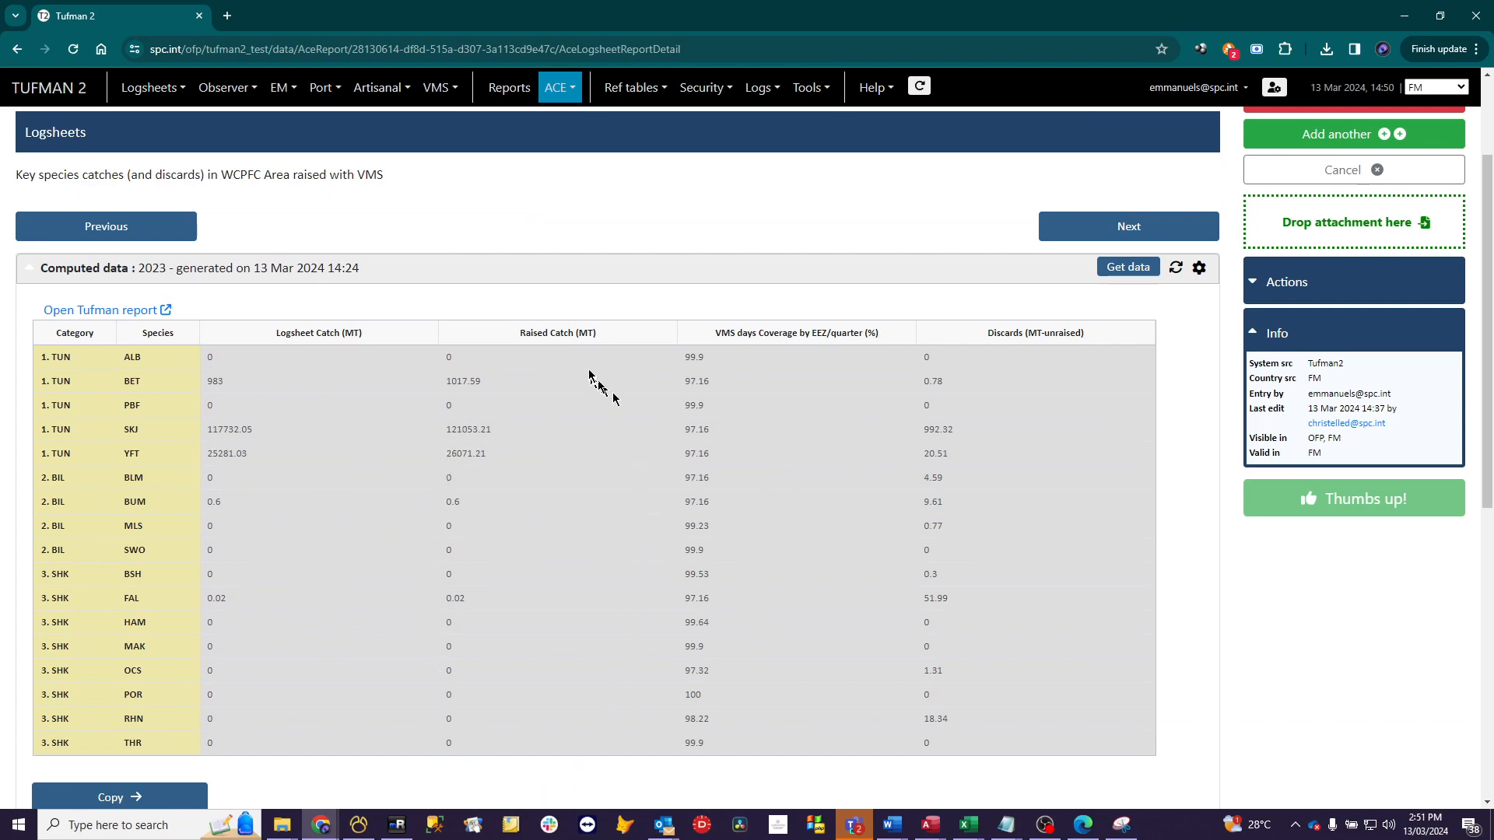
scroll(556, 532, "up", 1)
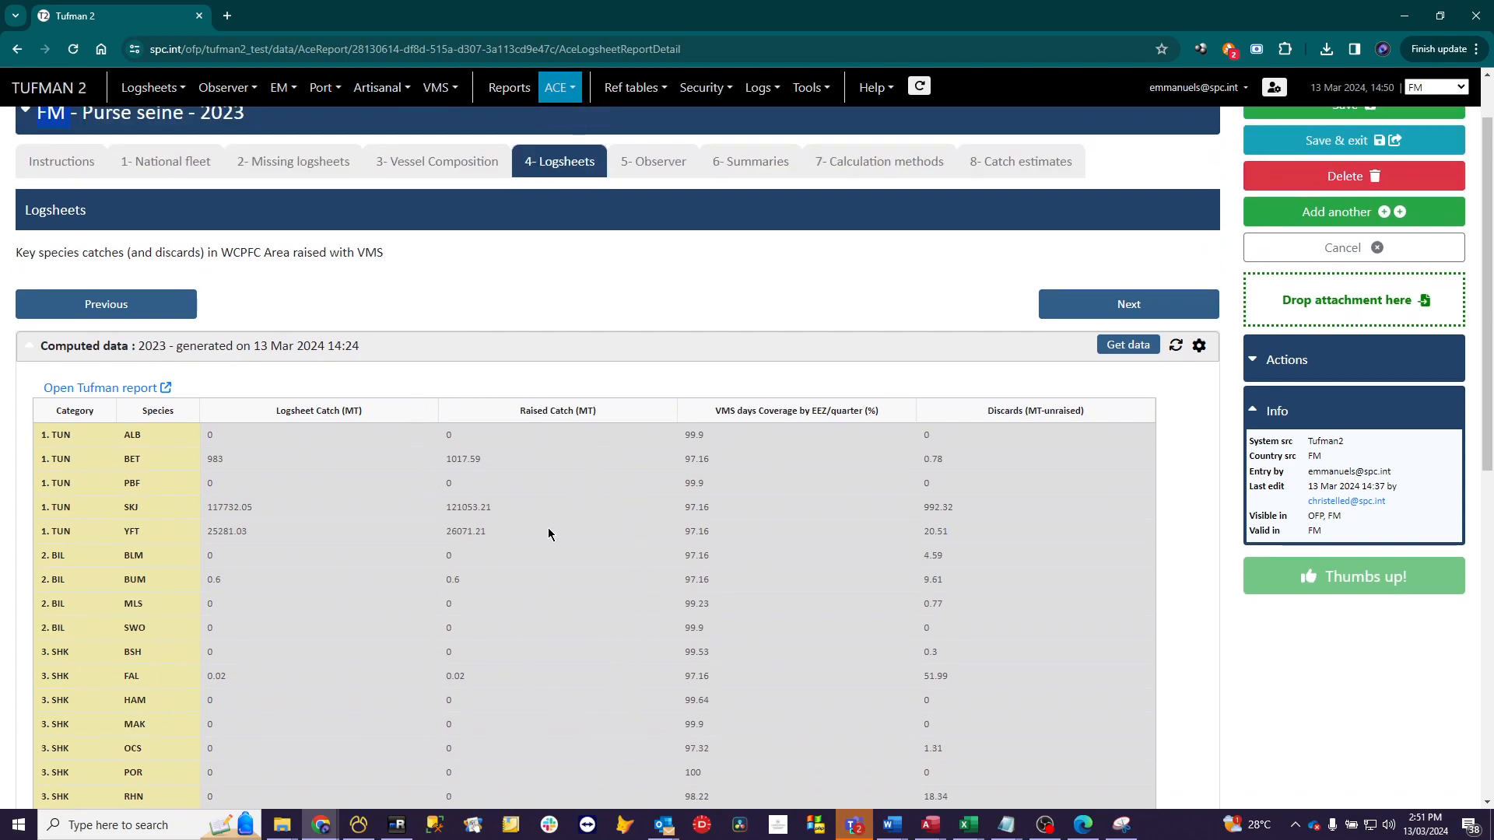
left_click(869, 161)
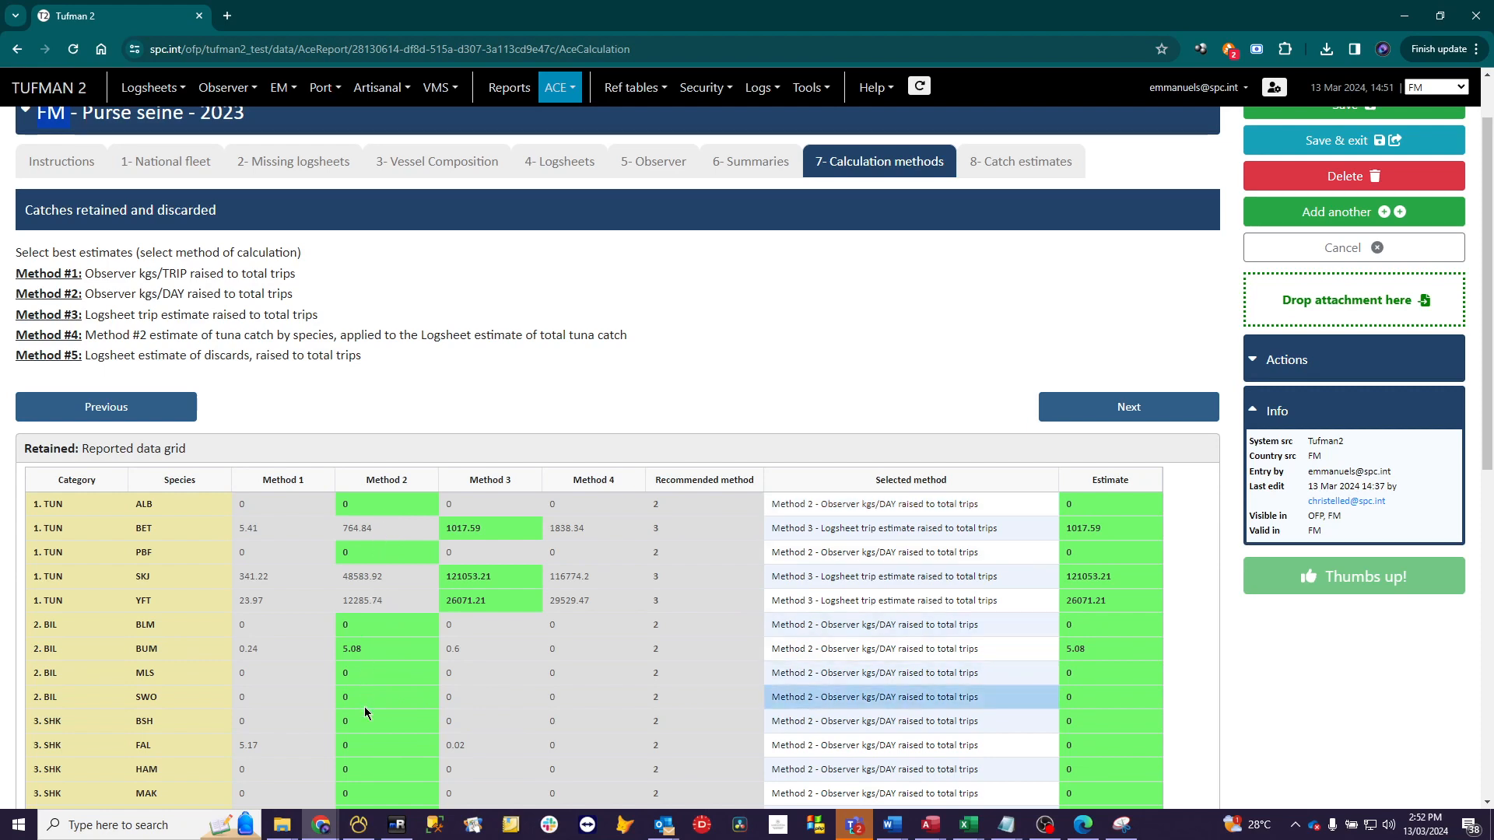
scroll(377, 706, "down", 1)
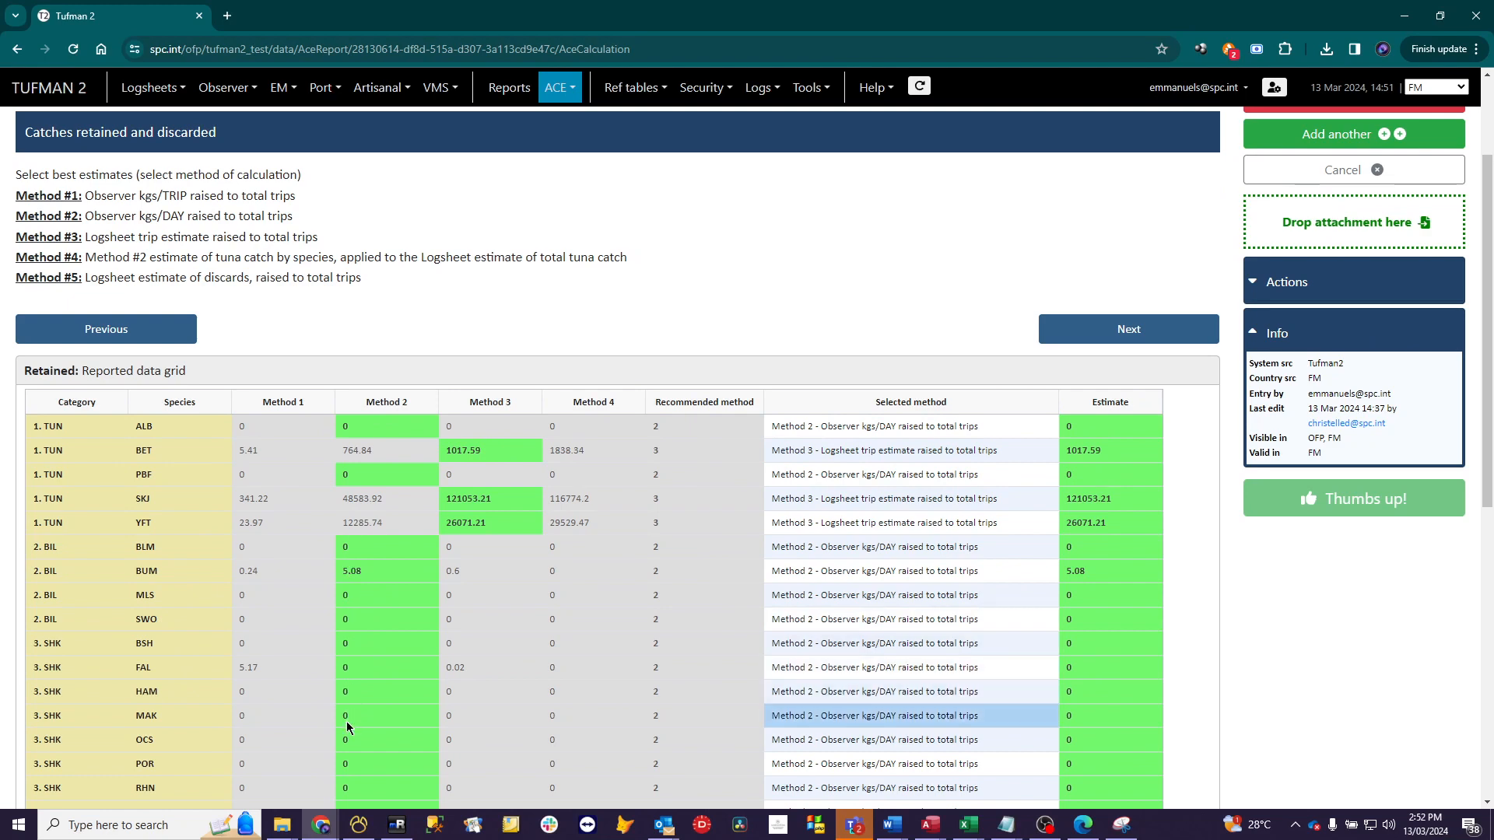
scroll(343, 734, "down", 1)
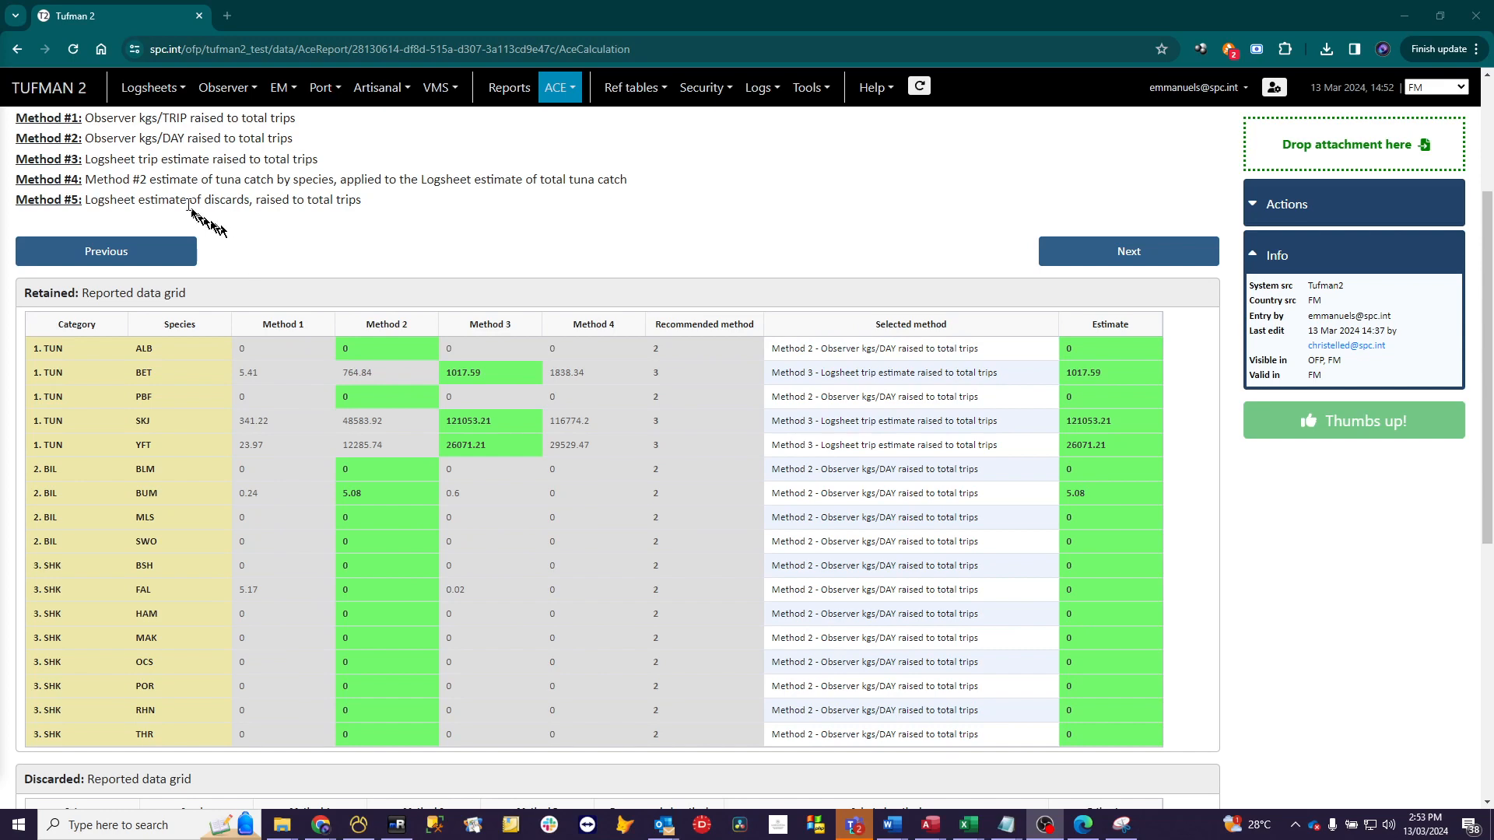
Compare the Method 2 and Method 3 estimates for retained BET and look over the Discarded grid
left_click(371, 378)
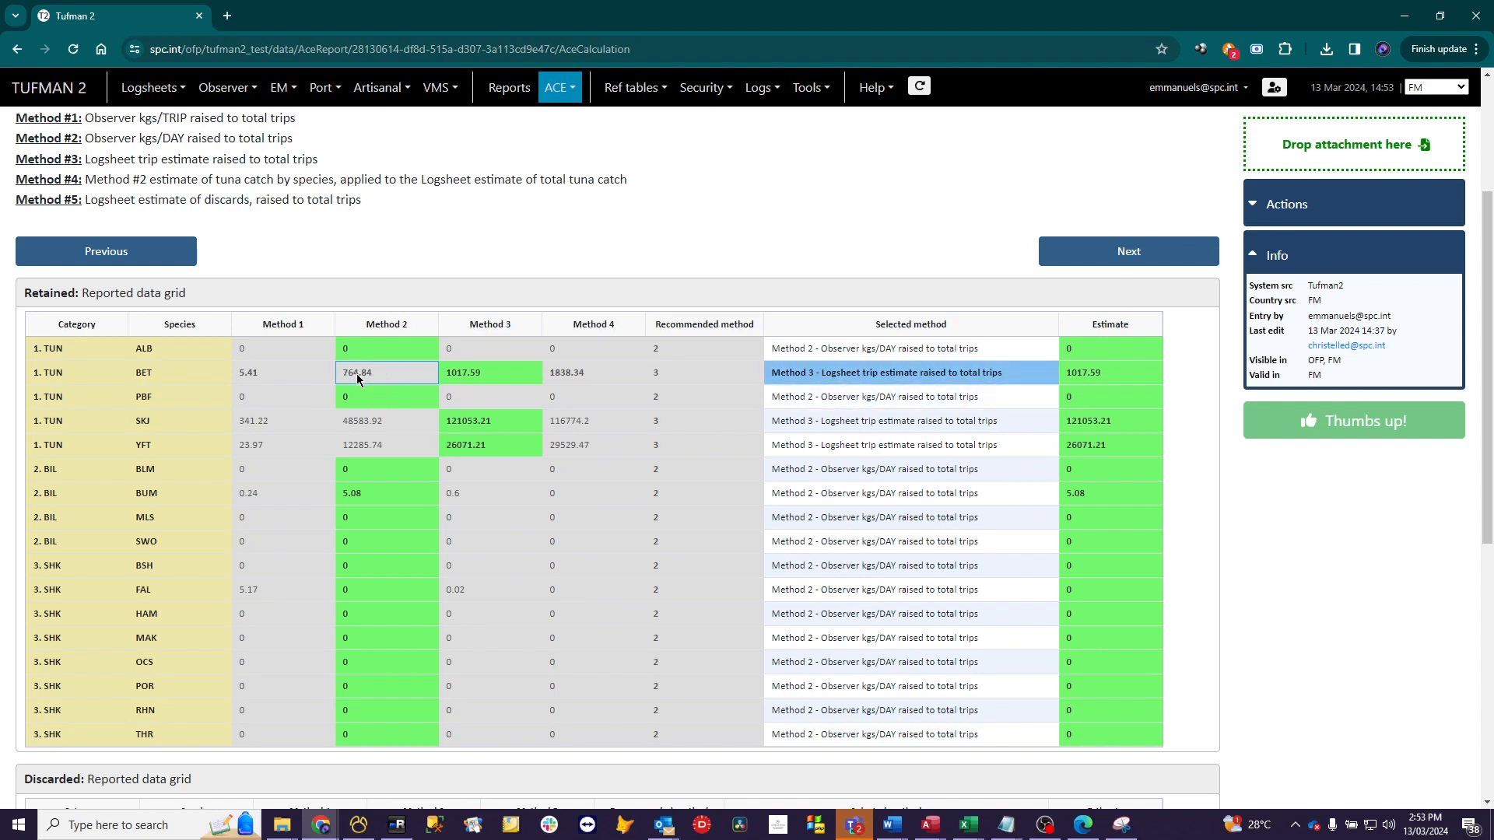
left_click(462, 372)
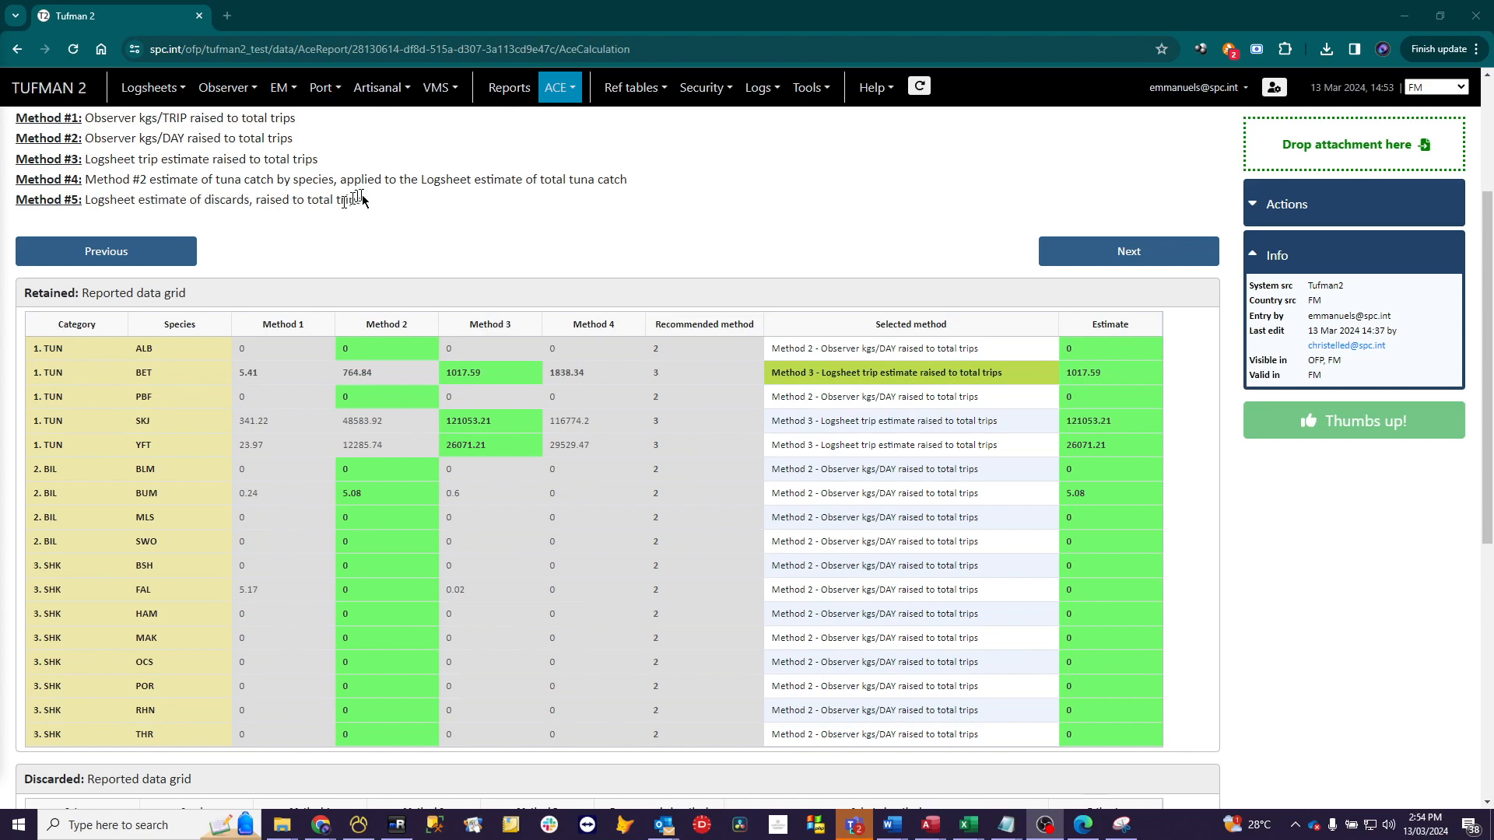
scroll(357, 226, "down", 6)
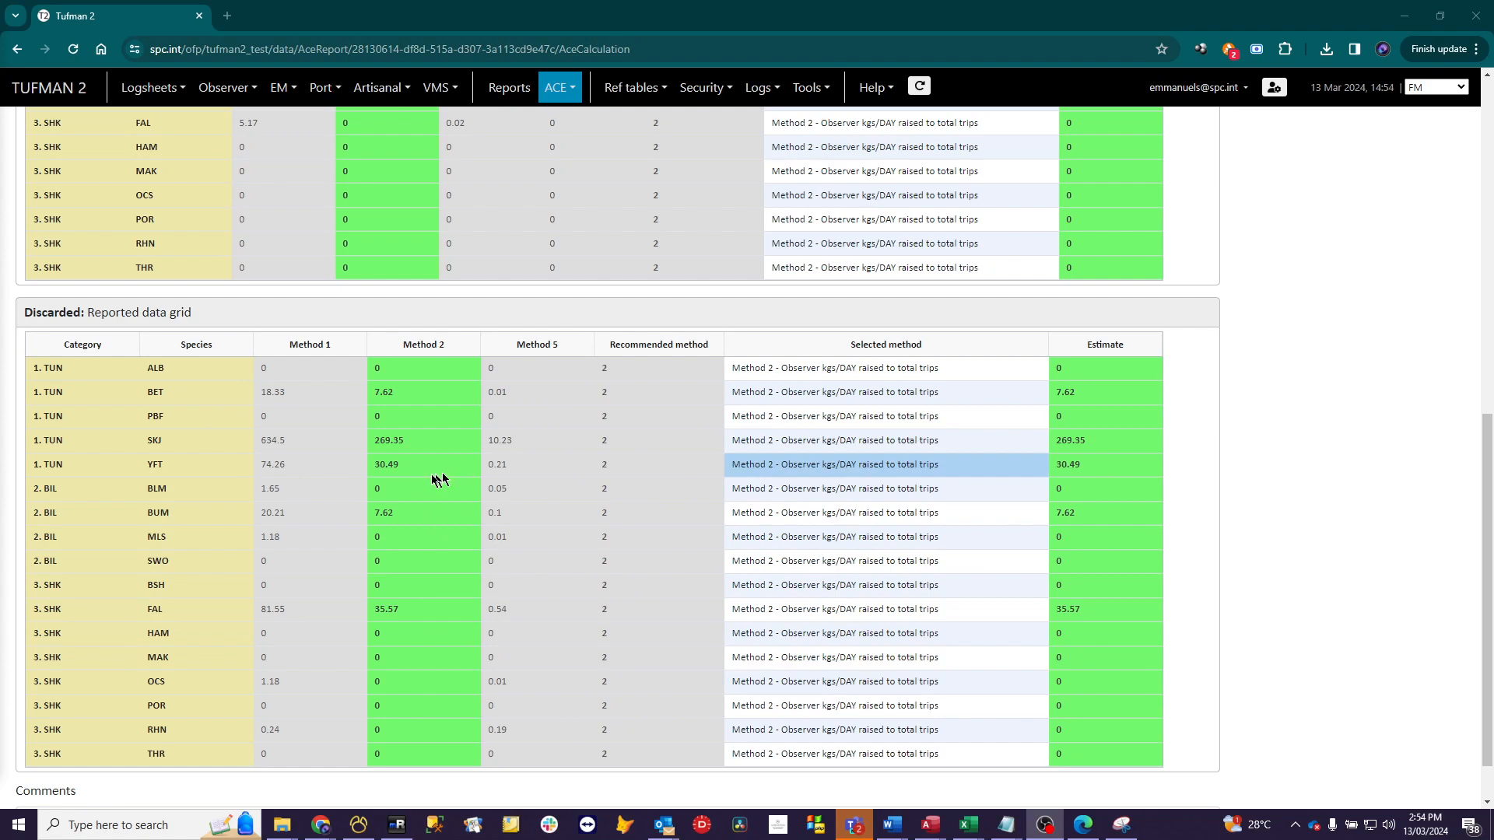
scroll(390, 463, "up", 2)
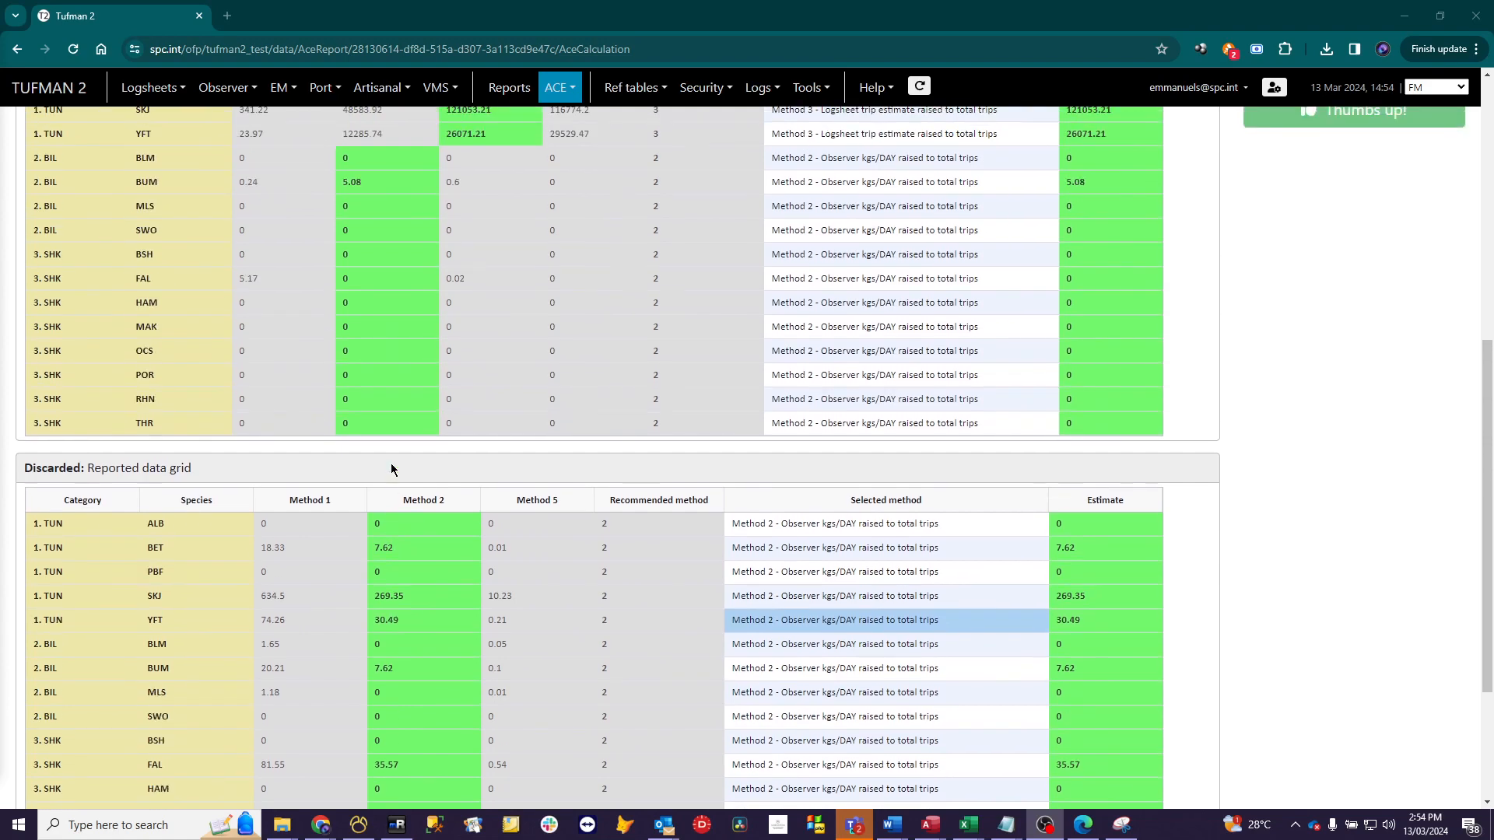
scroll(514, 539, "up", 7)
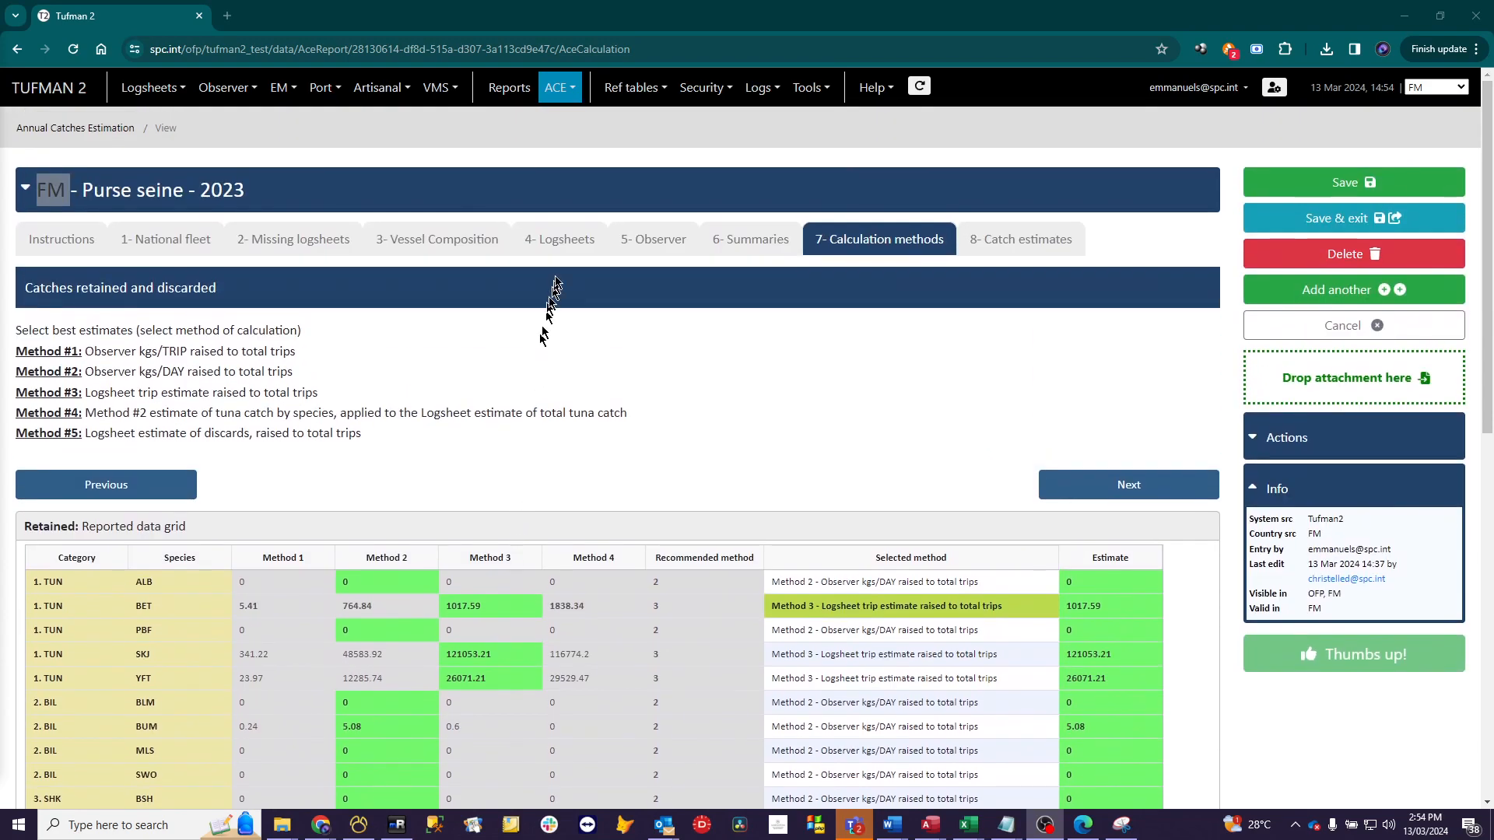
Revisit the Logsheets section, then review the selected methods and estimates in both the Retained and Discarded grids of Calculation methods
left_click(560, 241)
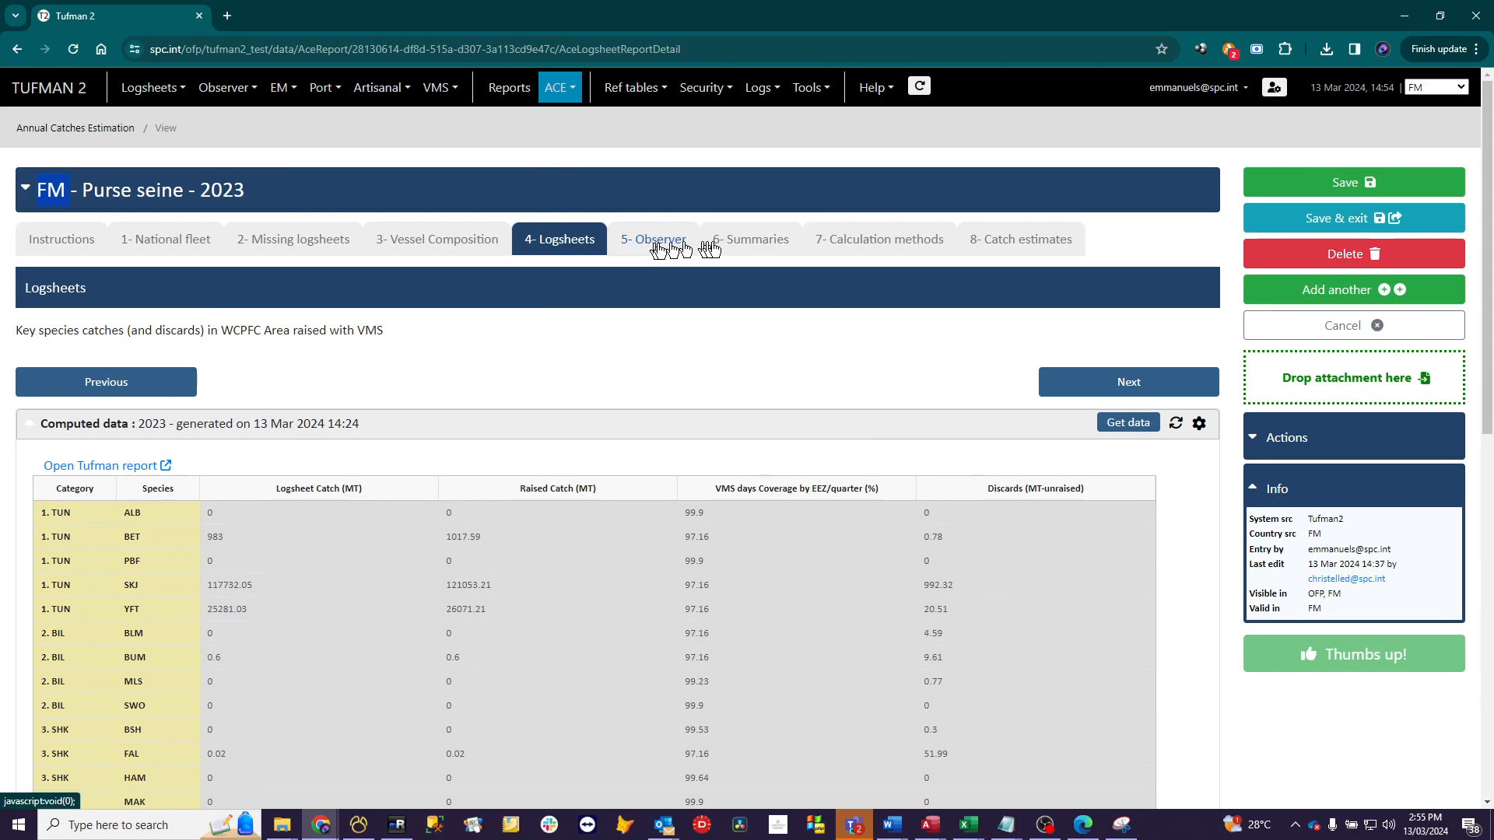
left_click(862, 249)
scroll(700, 595, "down", 12)
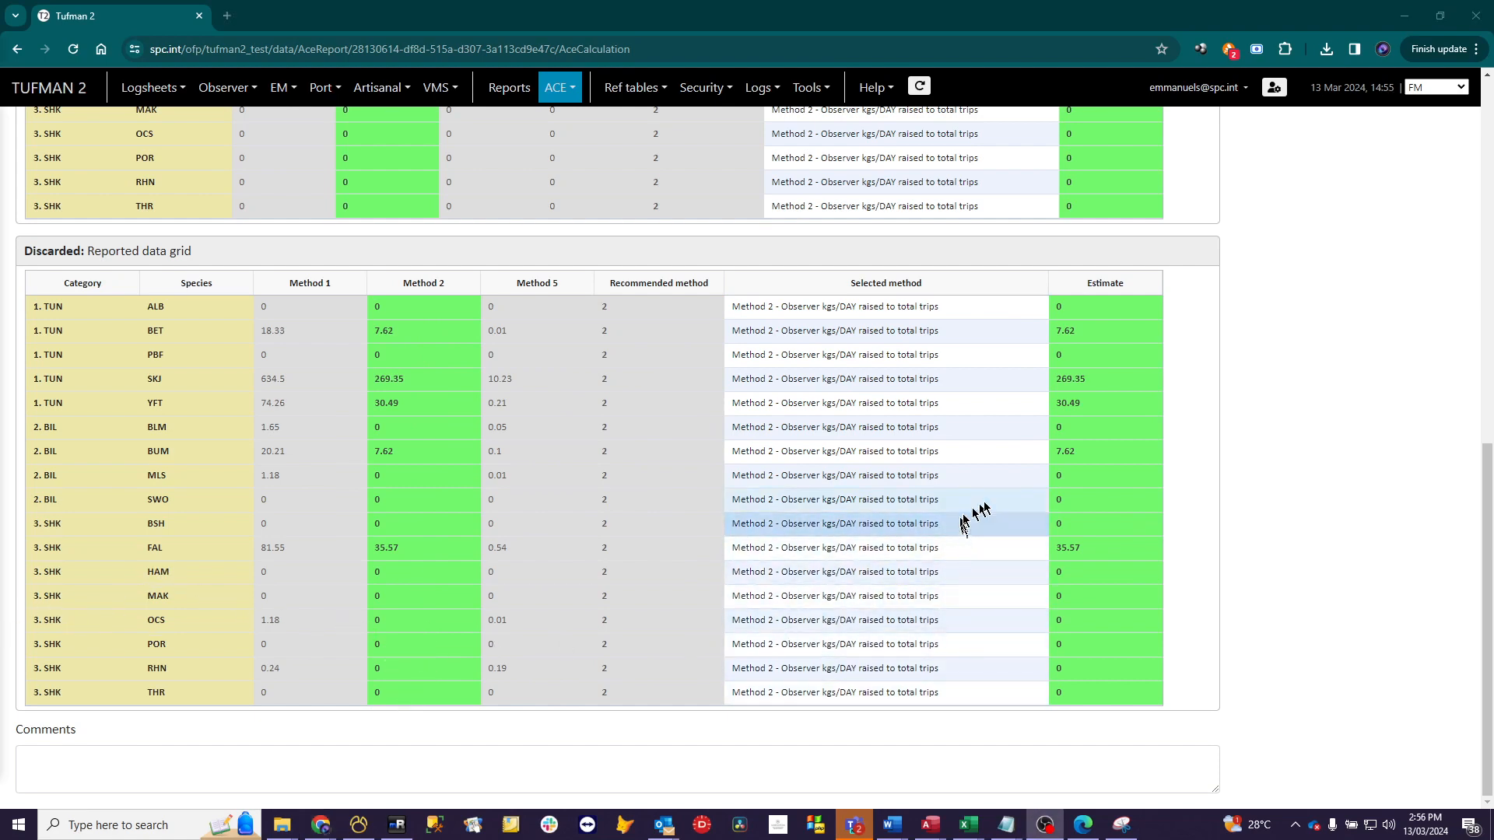
scroll(680, 472, "up", 4)
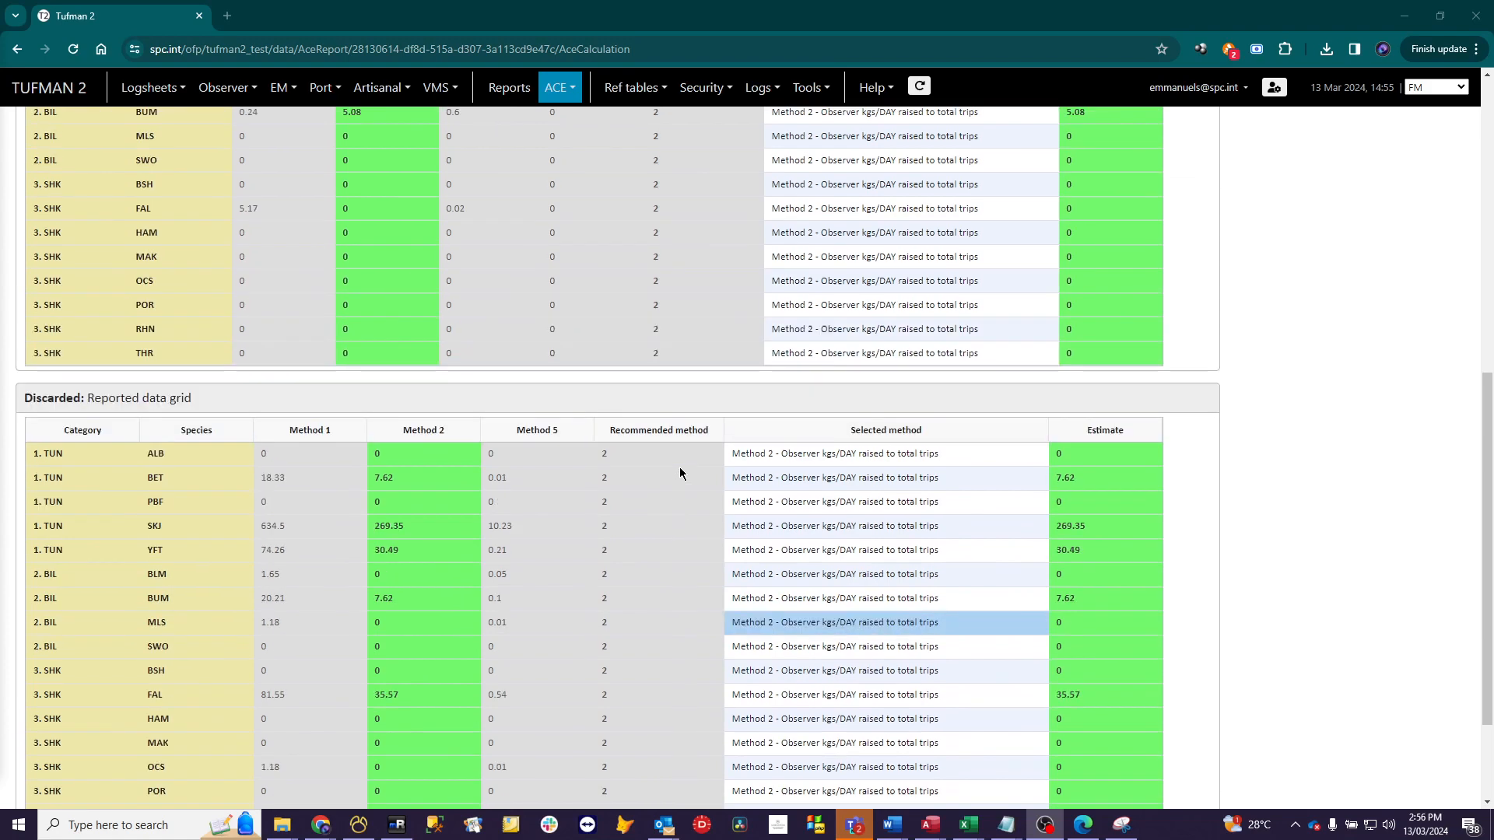
scroll(680, 472, "up", 2)
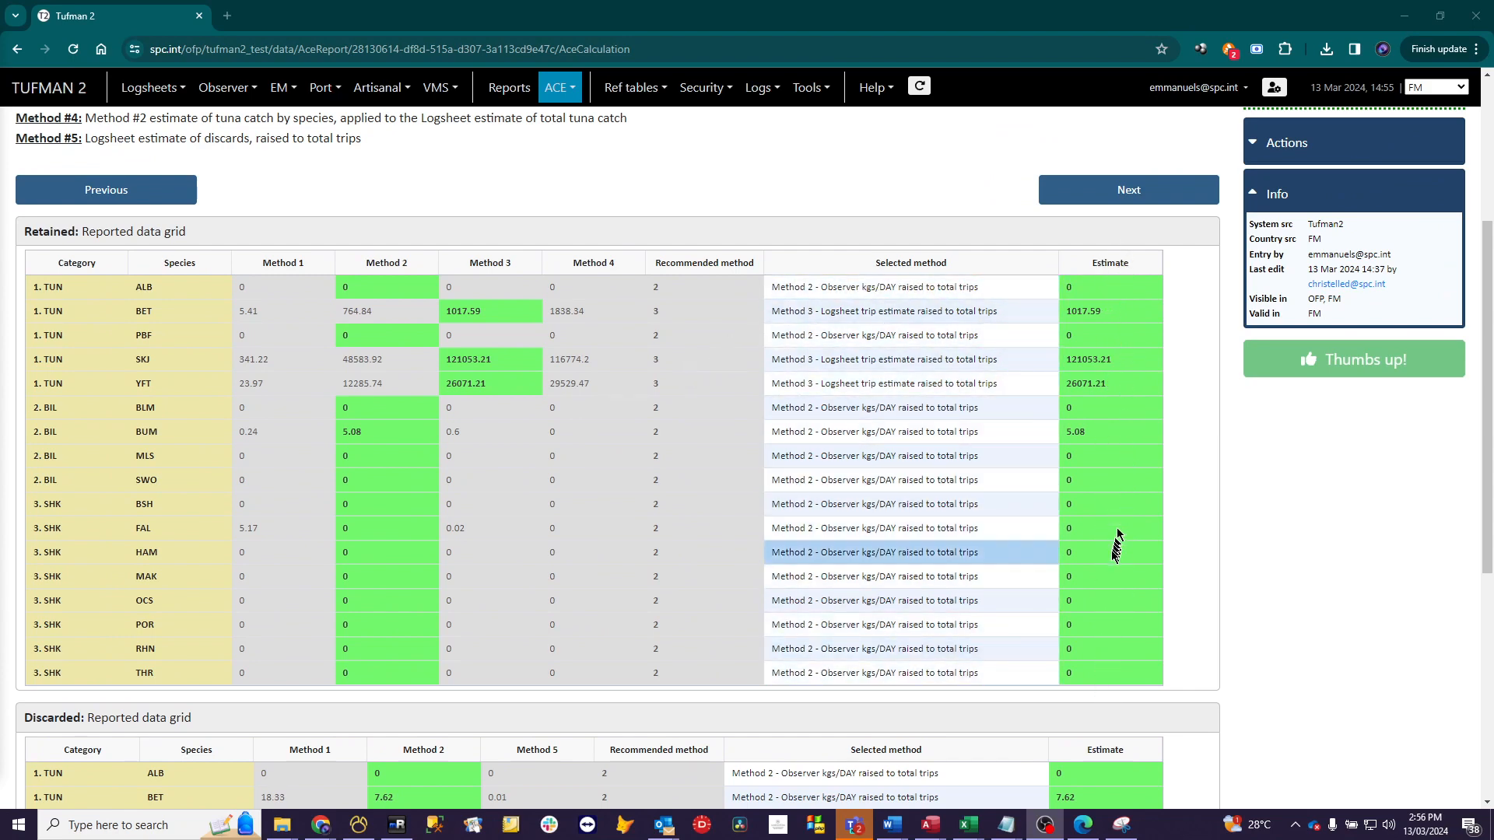
scroll(1116, 545, "down", 4)
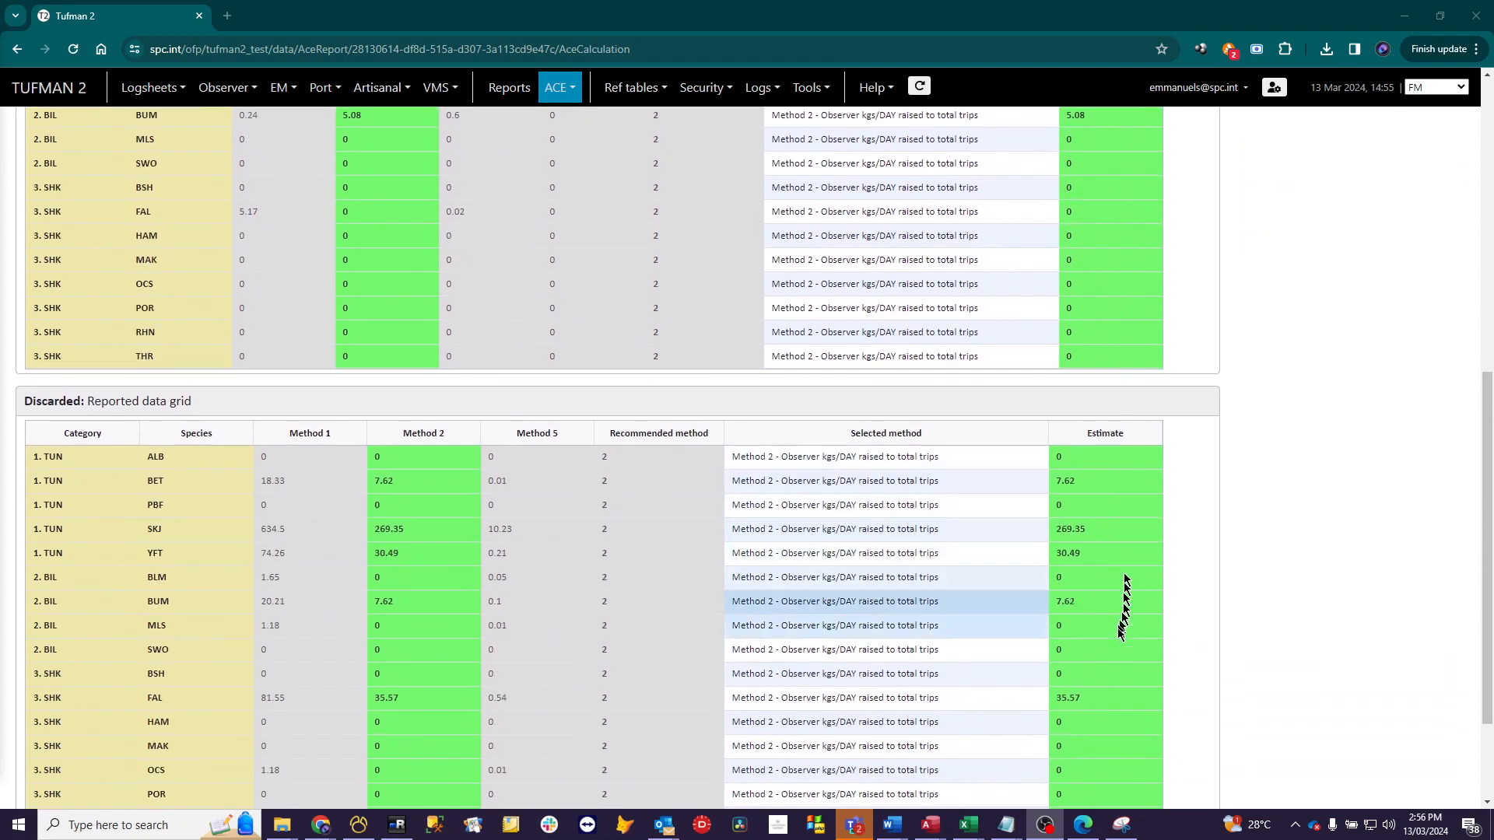
scroll(1112, 645, "down", 2)
scroll(1109, 650, "up", 10)
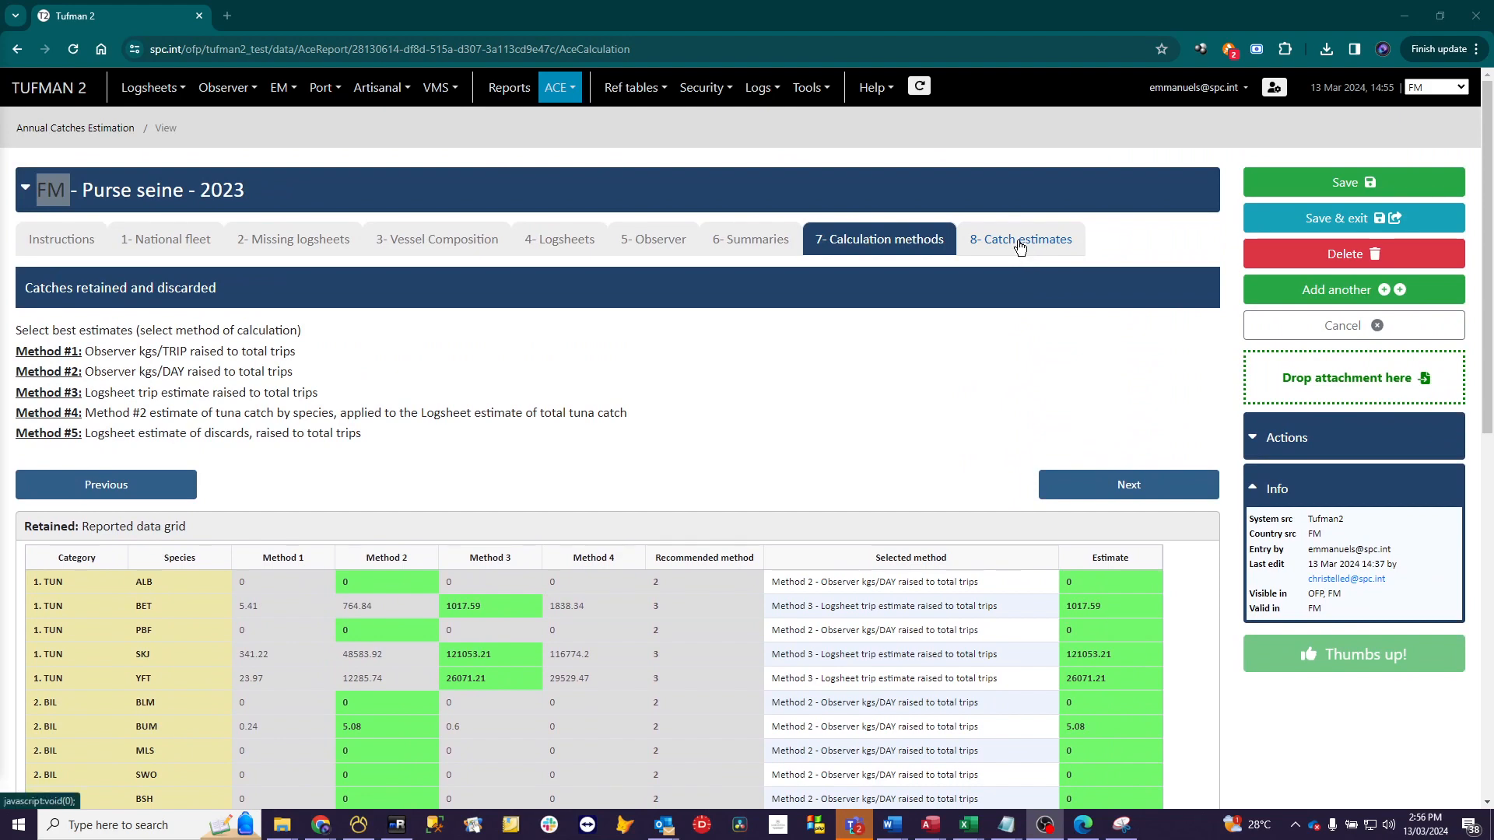
Go to the Catch estimates section and examine the final retained and discarded estimates per species and the Comments field
left_click(1019, 246)
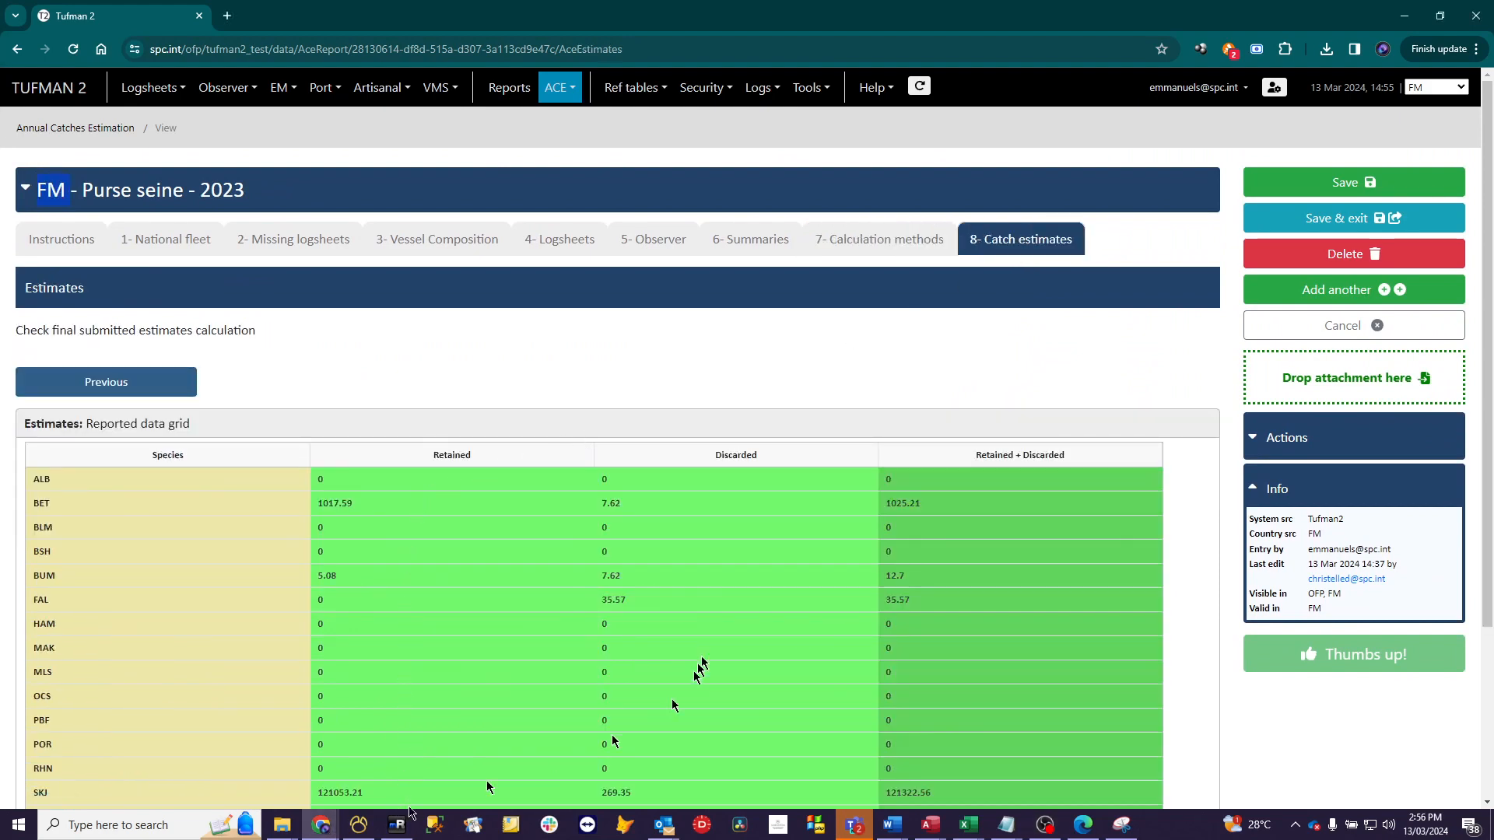
scroll(704, 785, "down", 2)
scroll(703, 784, "down", 2)
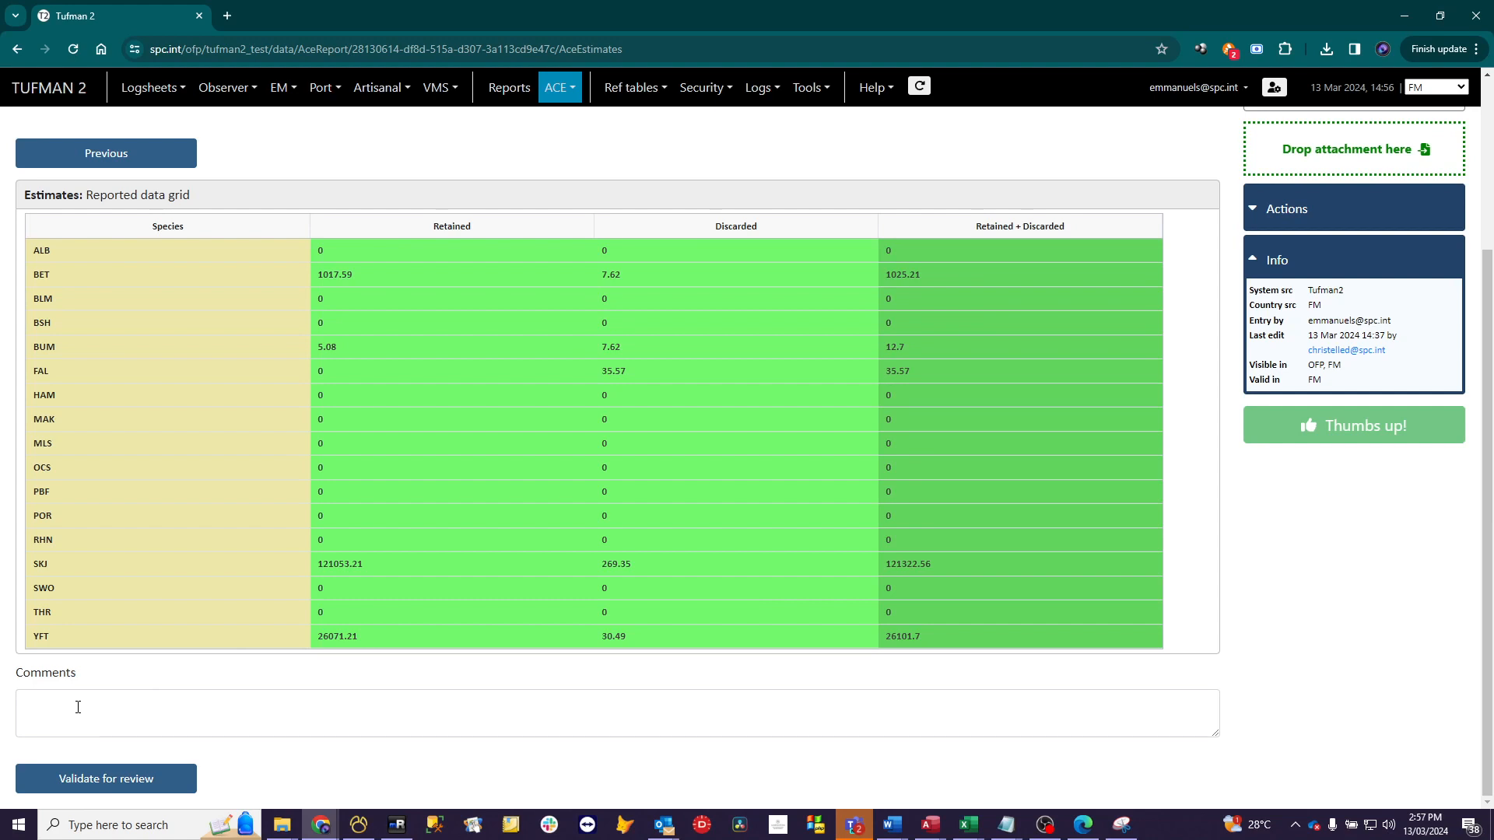
left_click(93, 709)
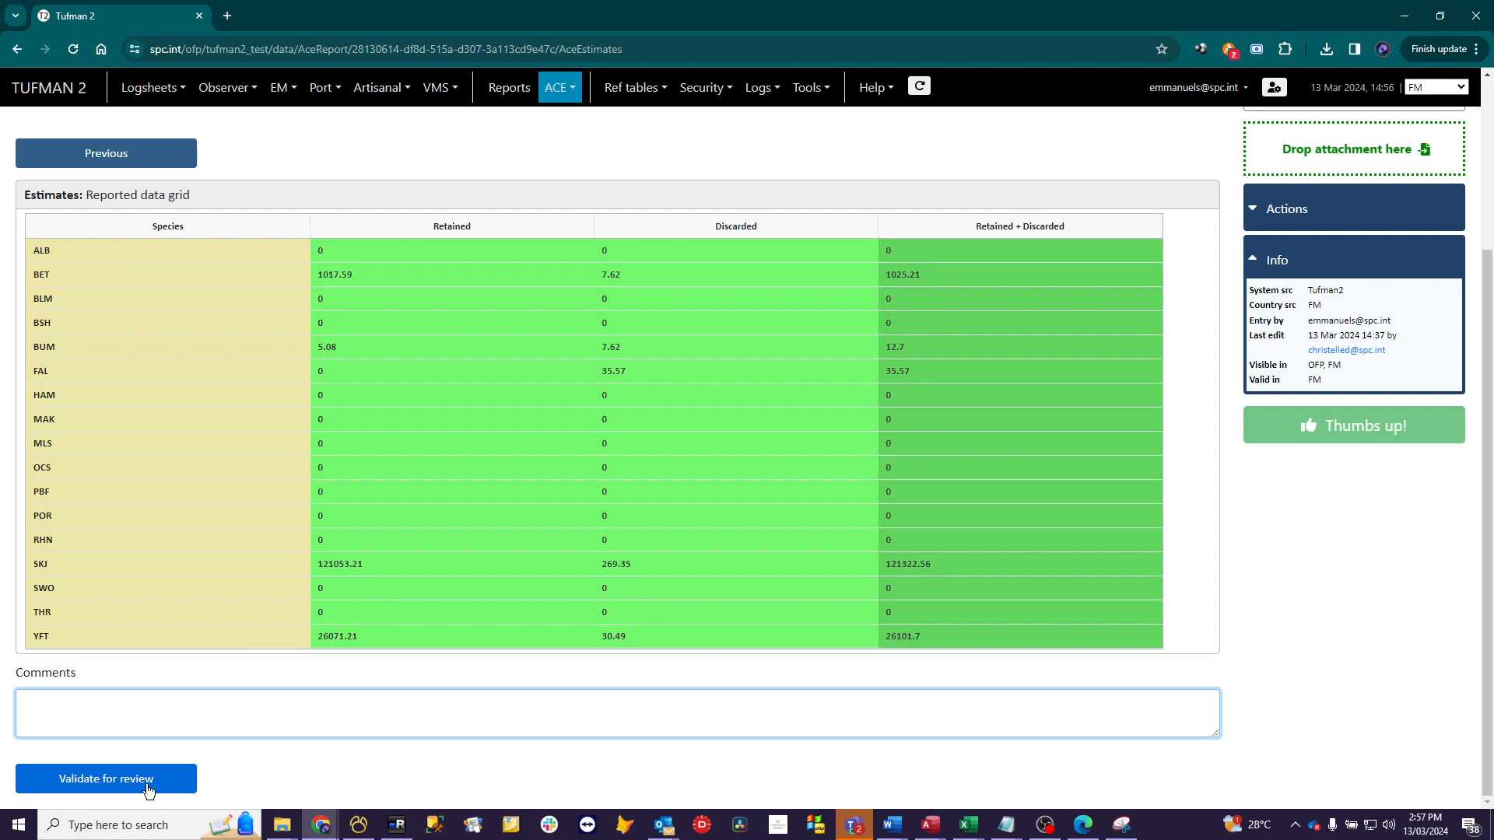
left_click(56, 693)
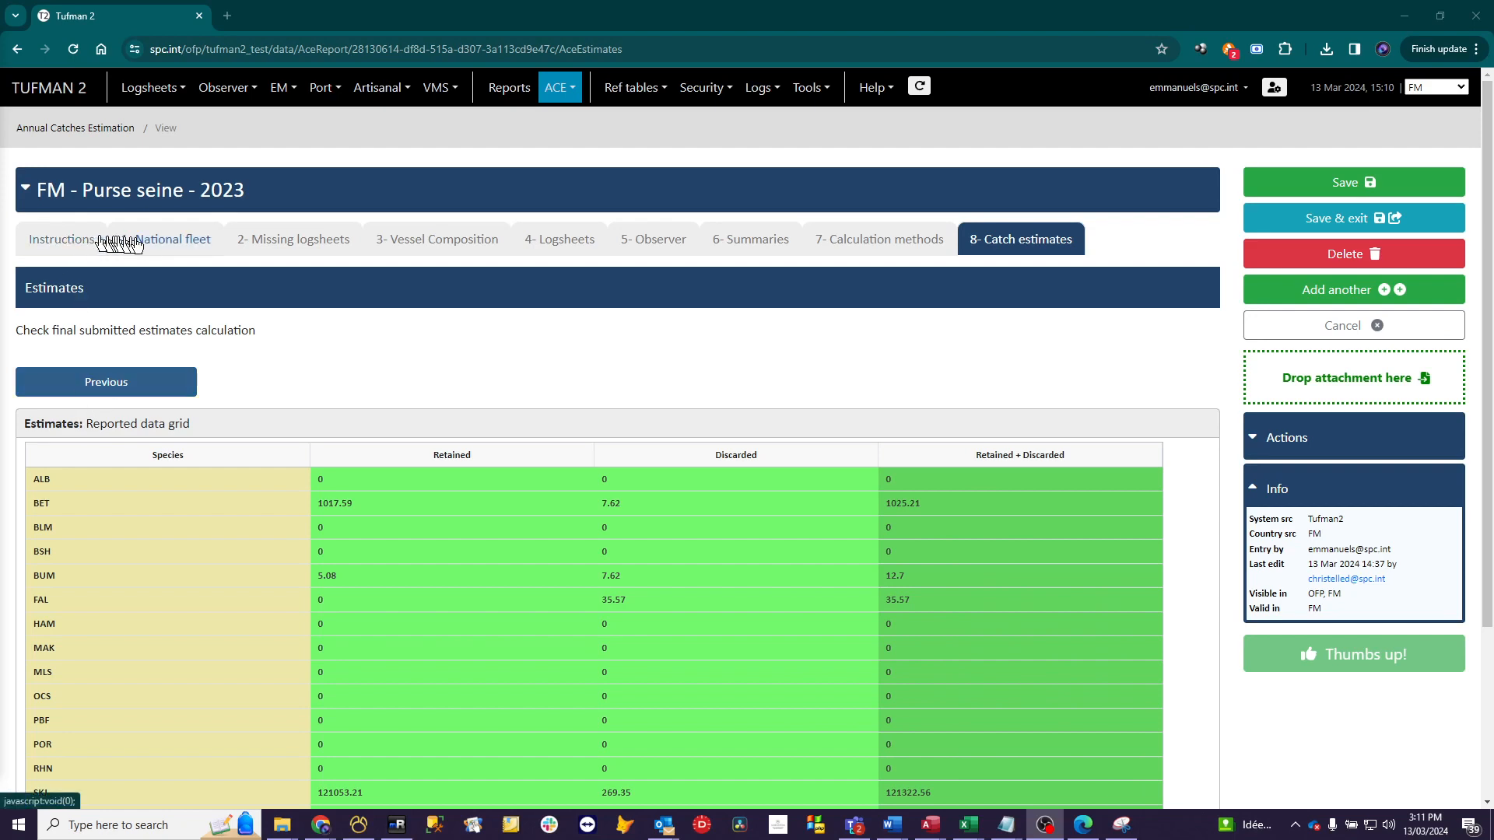
Review the report's sections in order from Instructions through National fleet, Missing logsheets, Vessel Composition and Logsheets to Observer
left_click(71, 241)
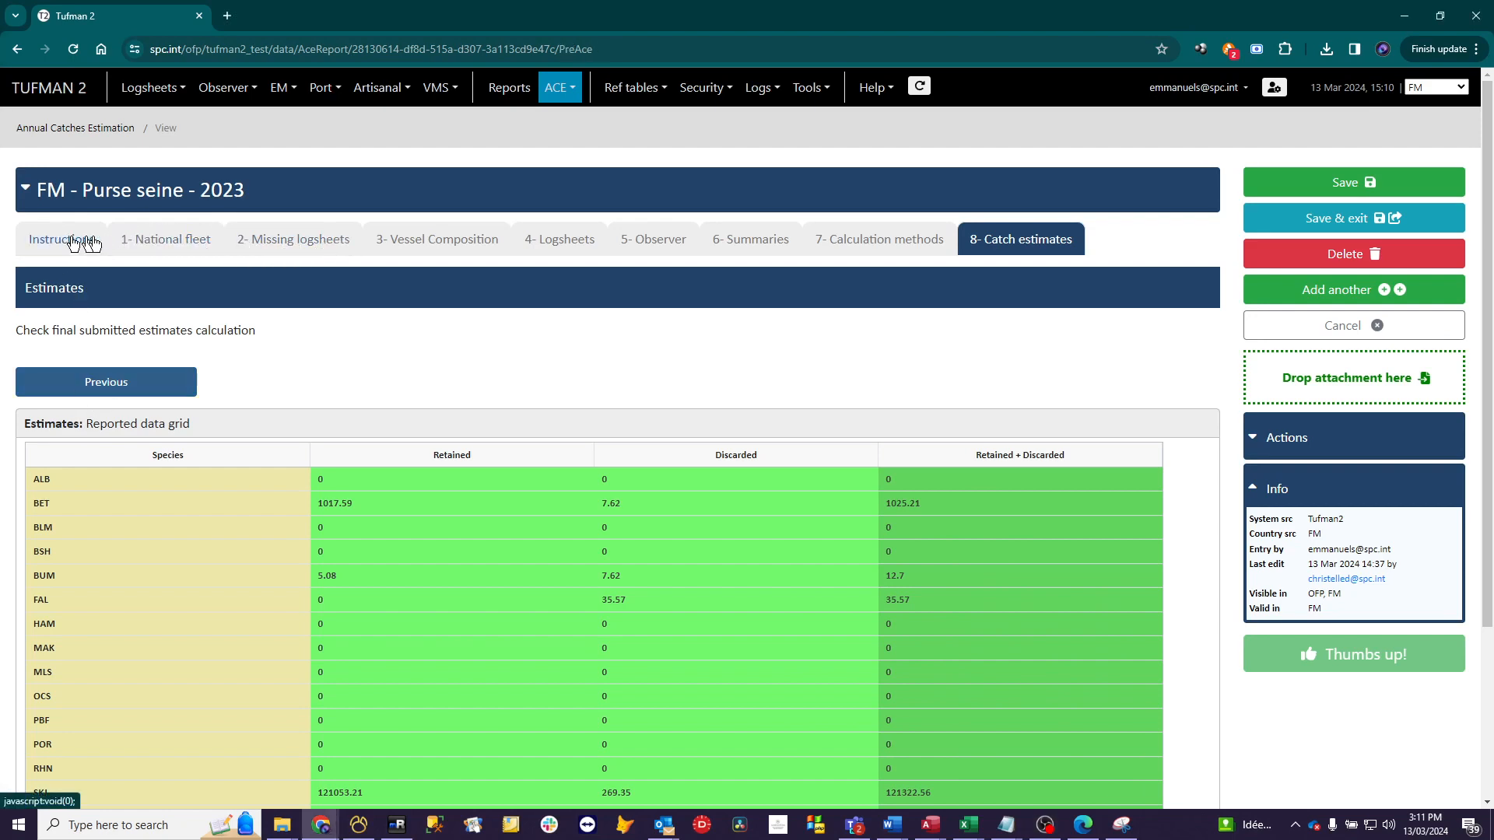
left_click(146, 245)
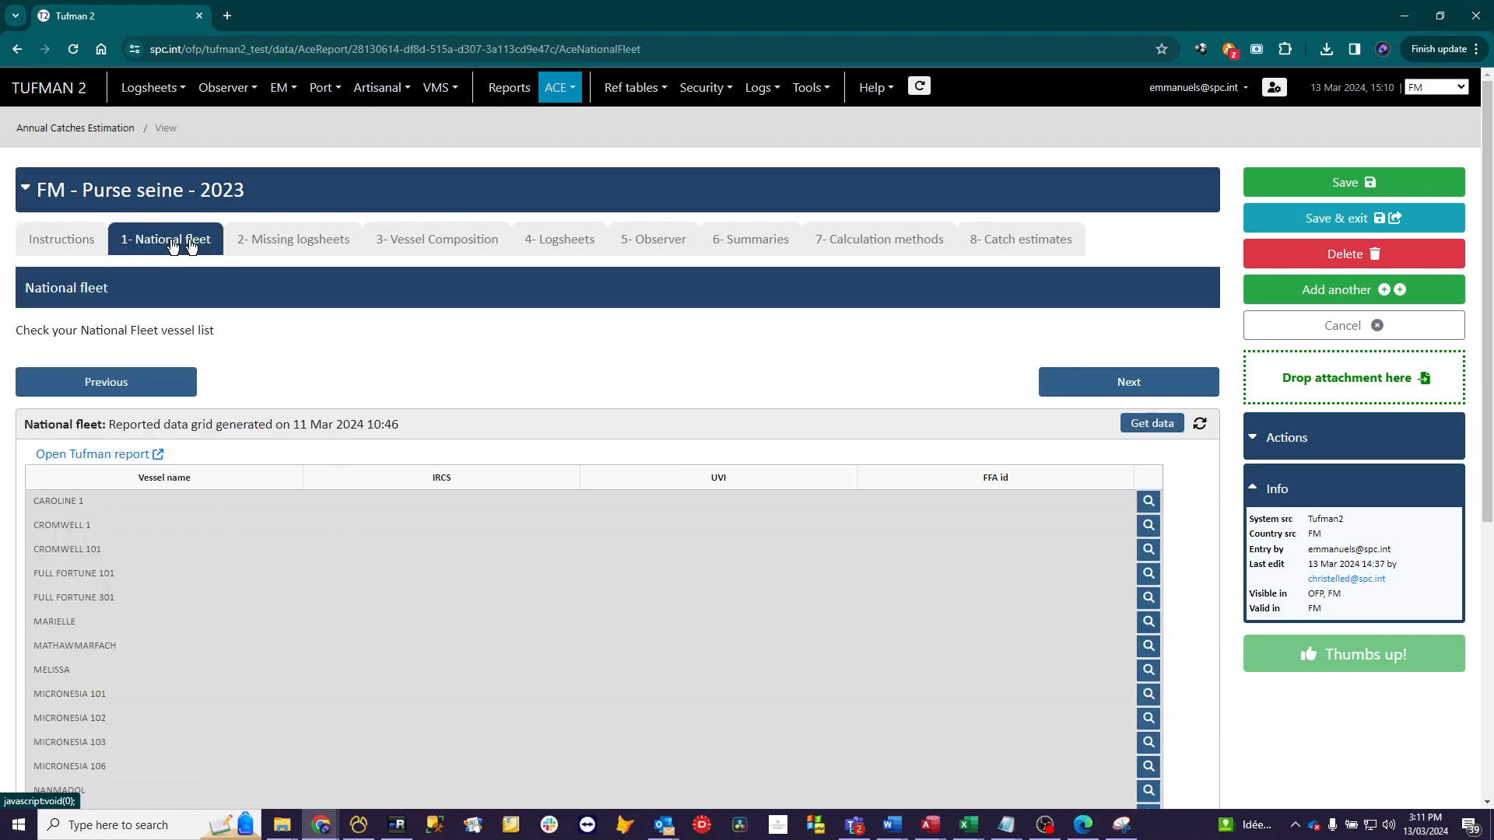
left_click(325, 246)
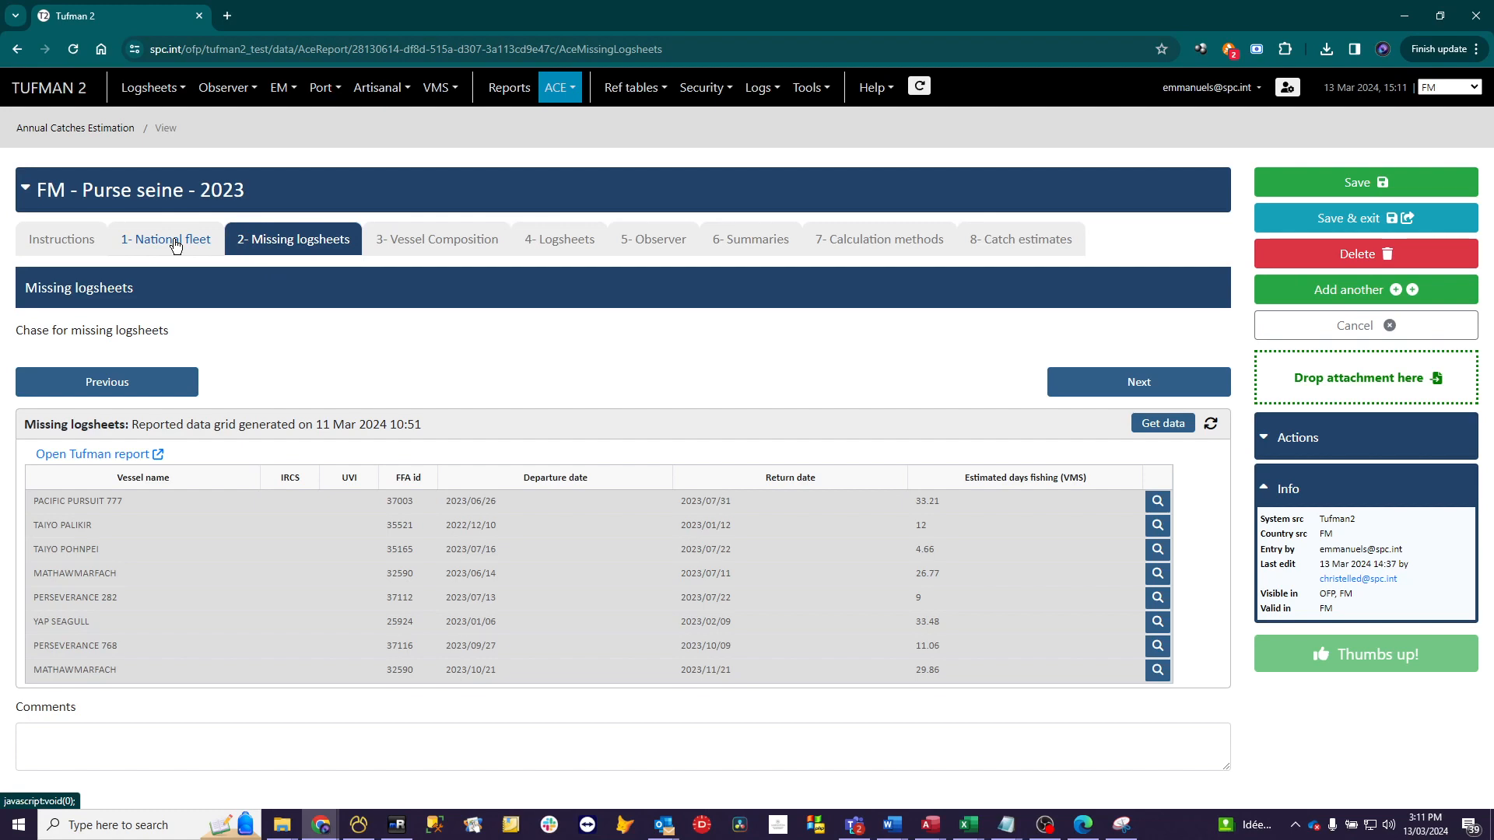
left_click(450, 247)
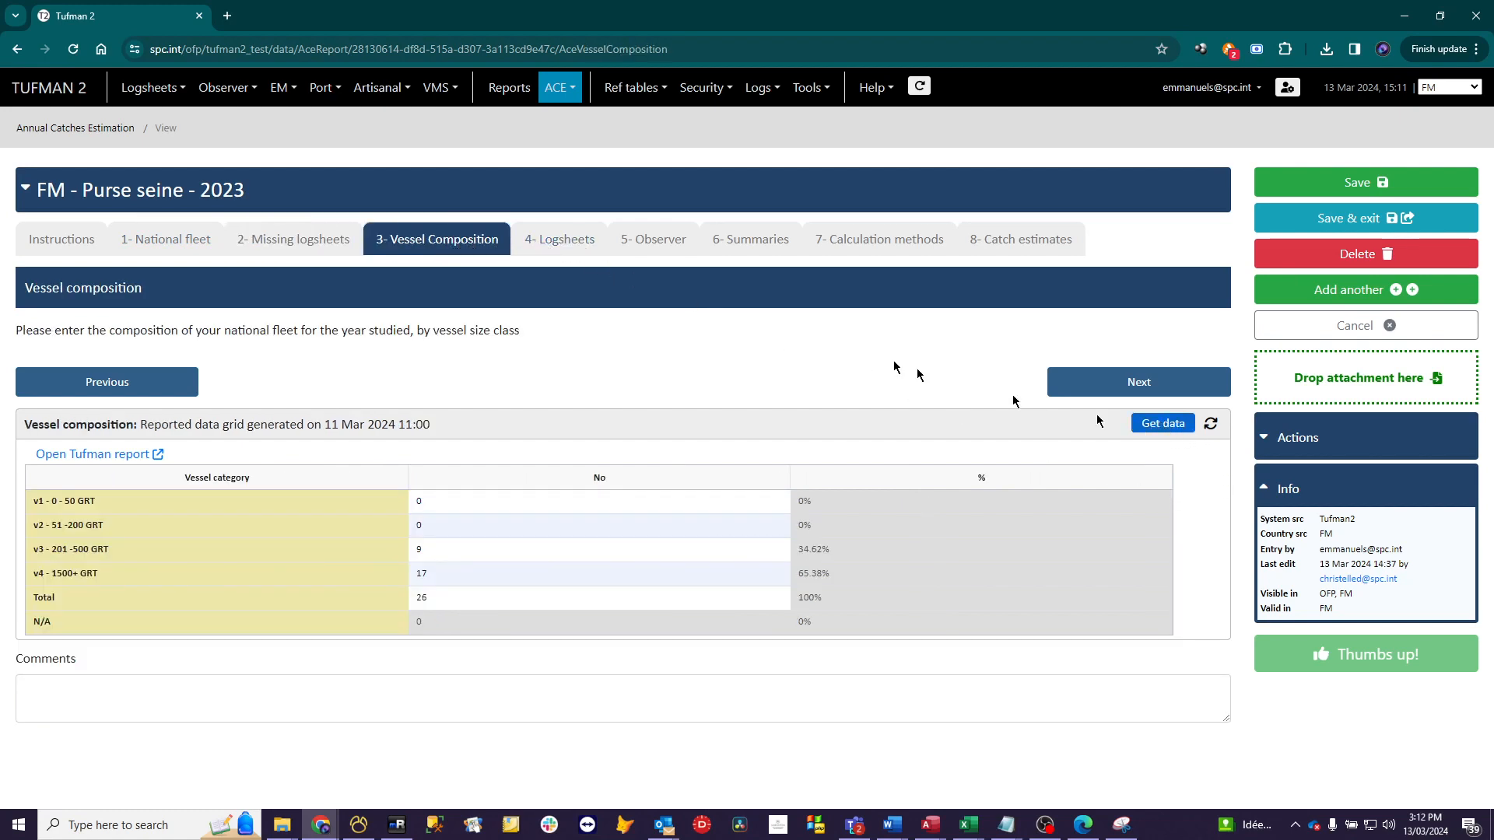
left_click(564, 247)
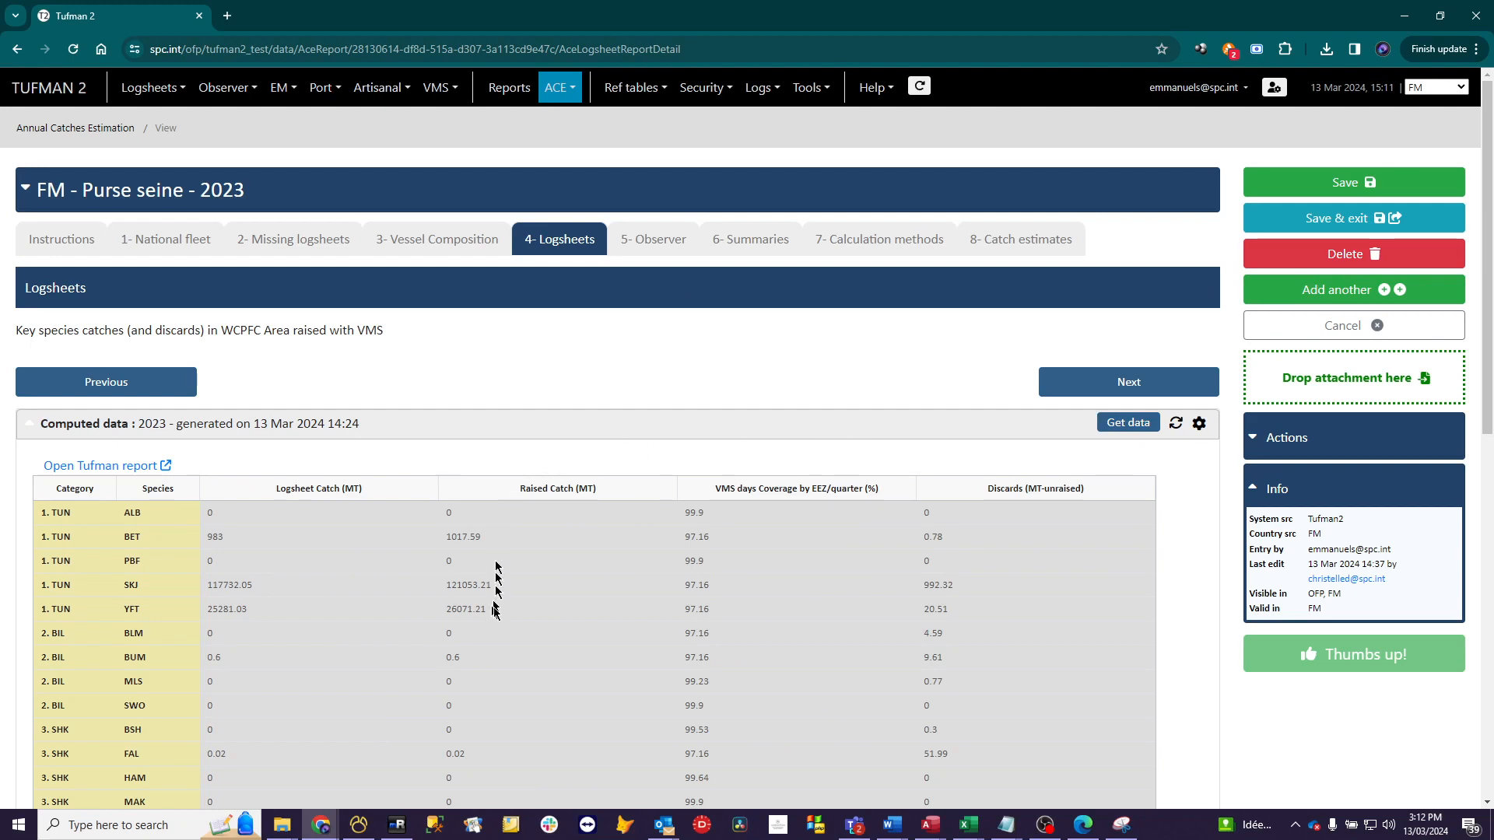
left_click(662, 246)
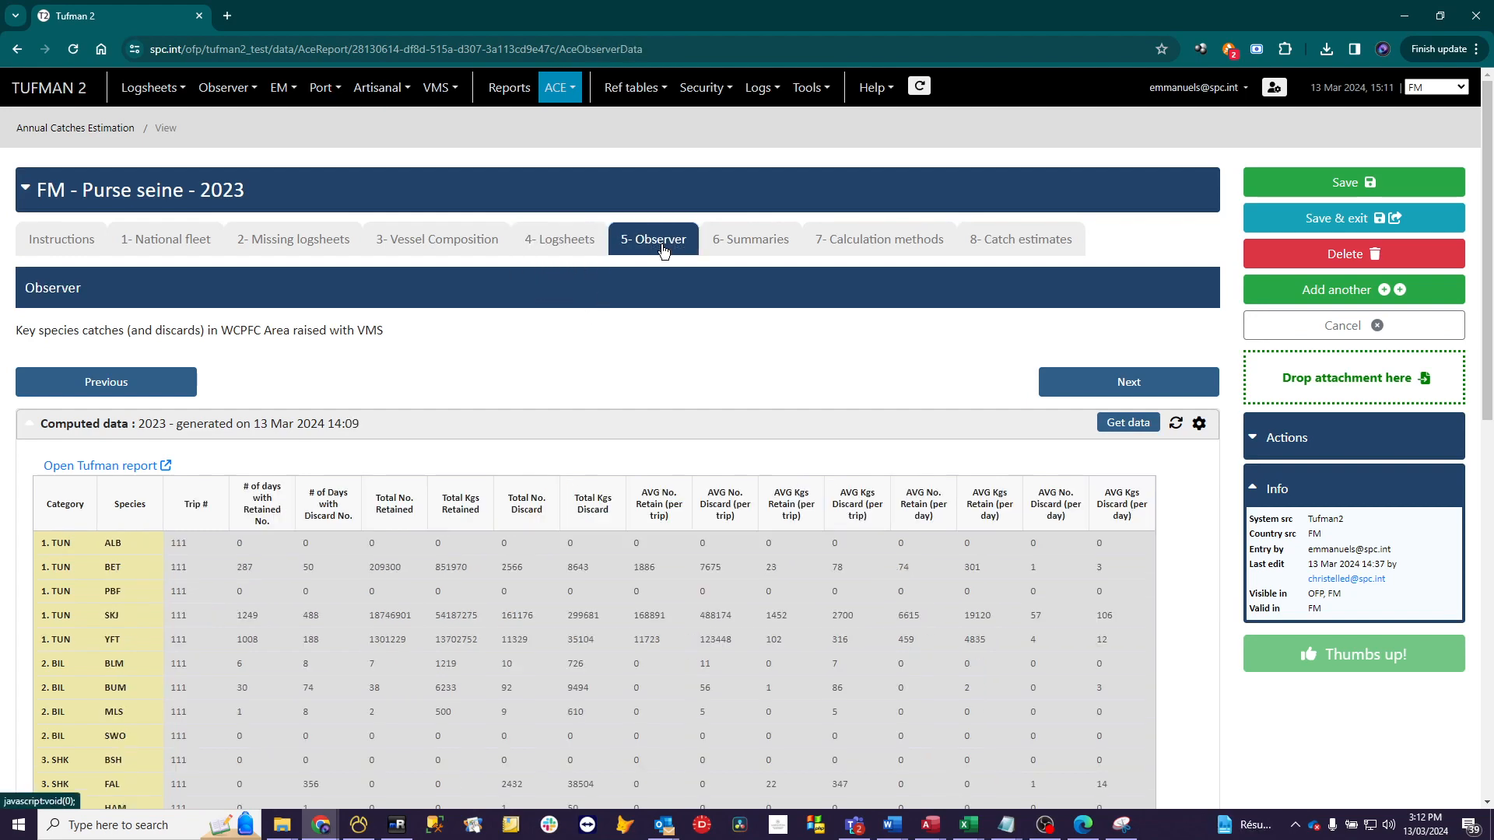
Go back over the Vessel Composition, Logsheets and Observer sections, and examine the trip and coverage figures in Summaries
left_click(436, 241)
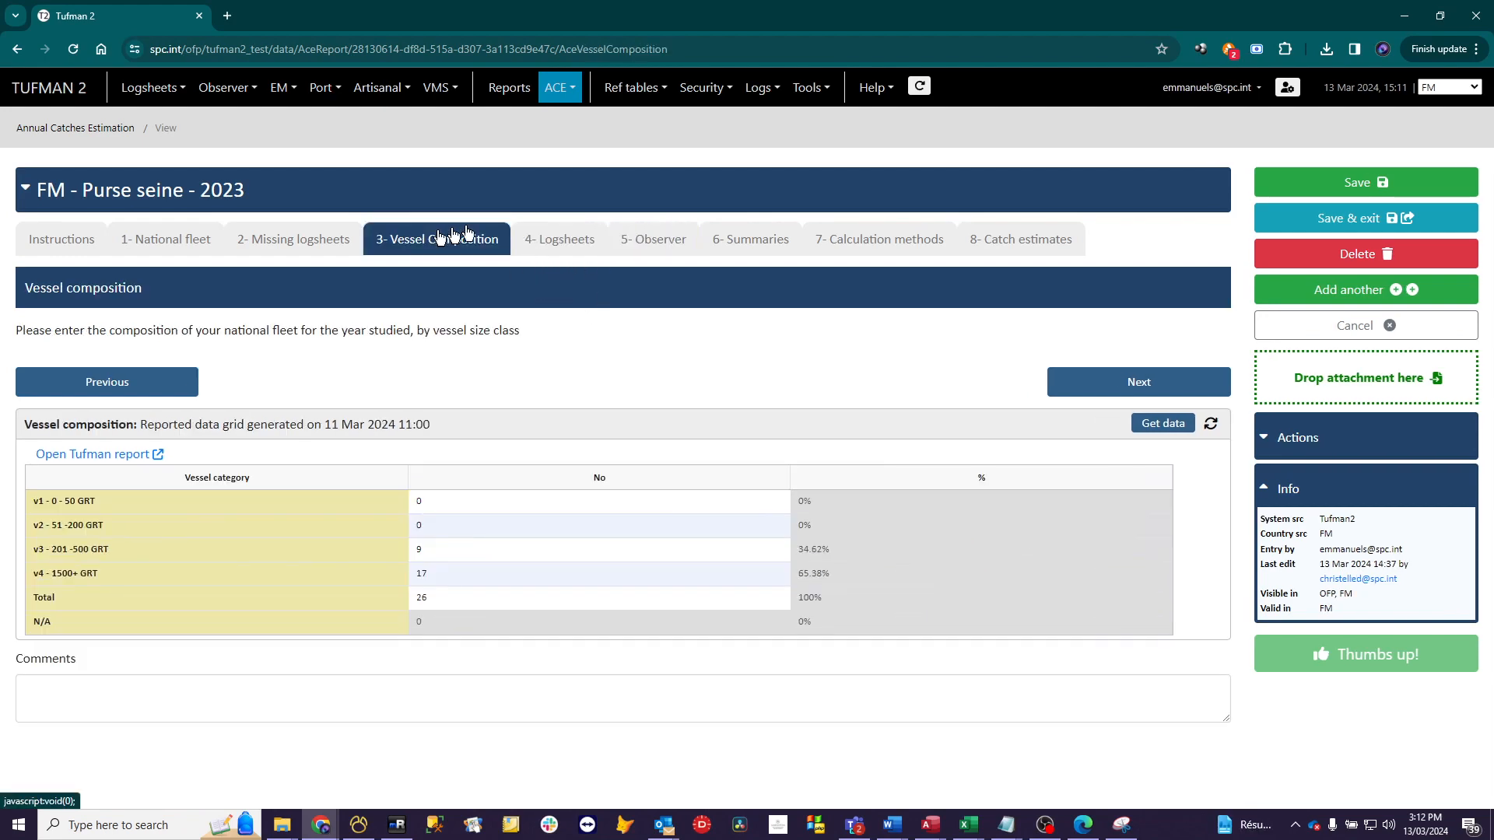
left_click(556, 241)
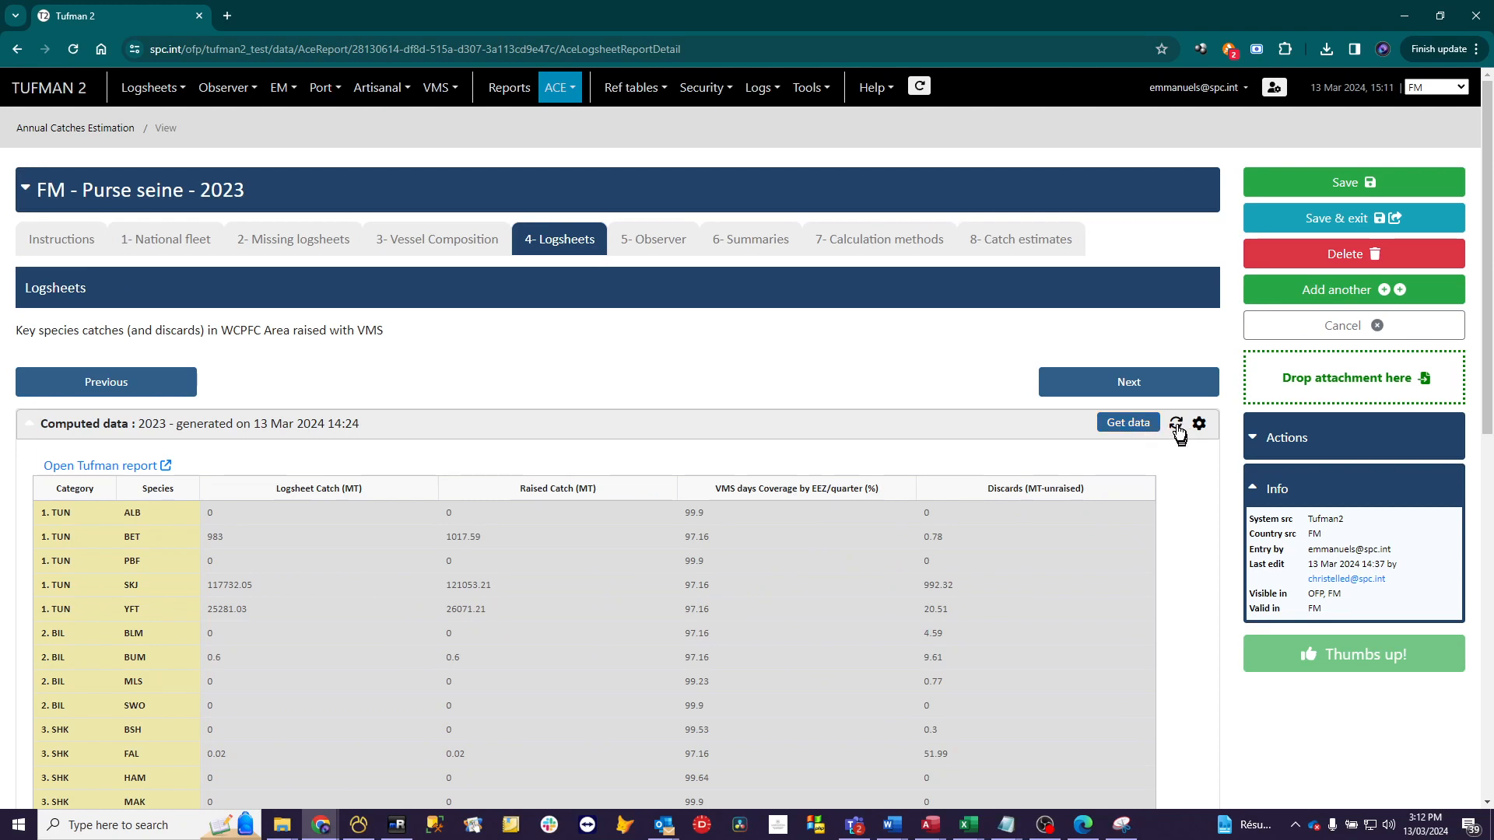
left_click(643, 245)
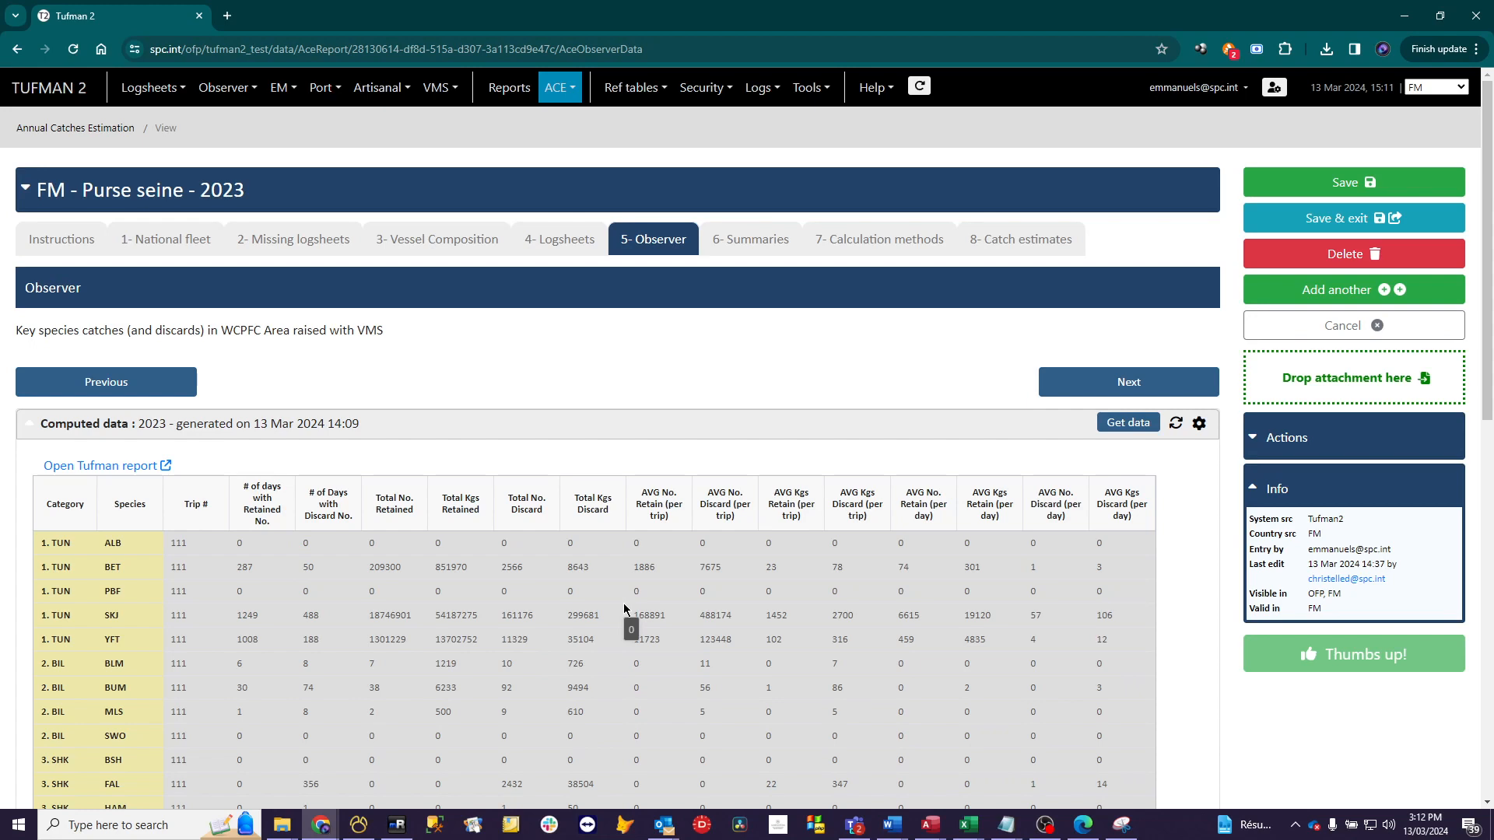
left_click(765, 241)
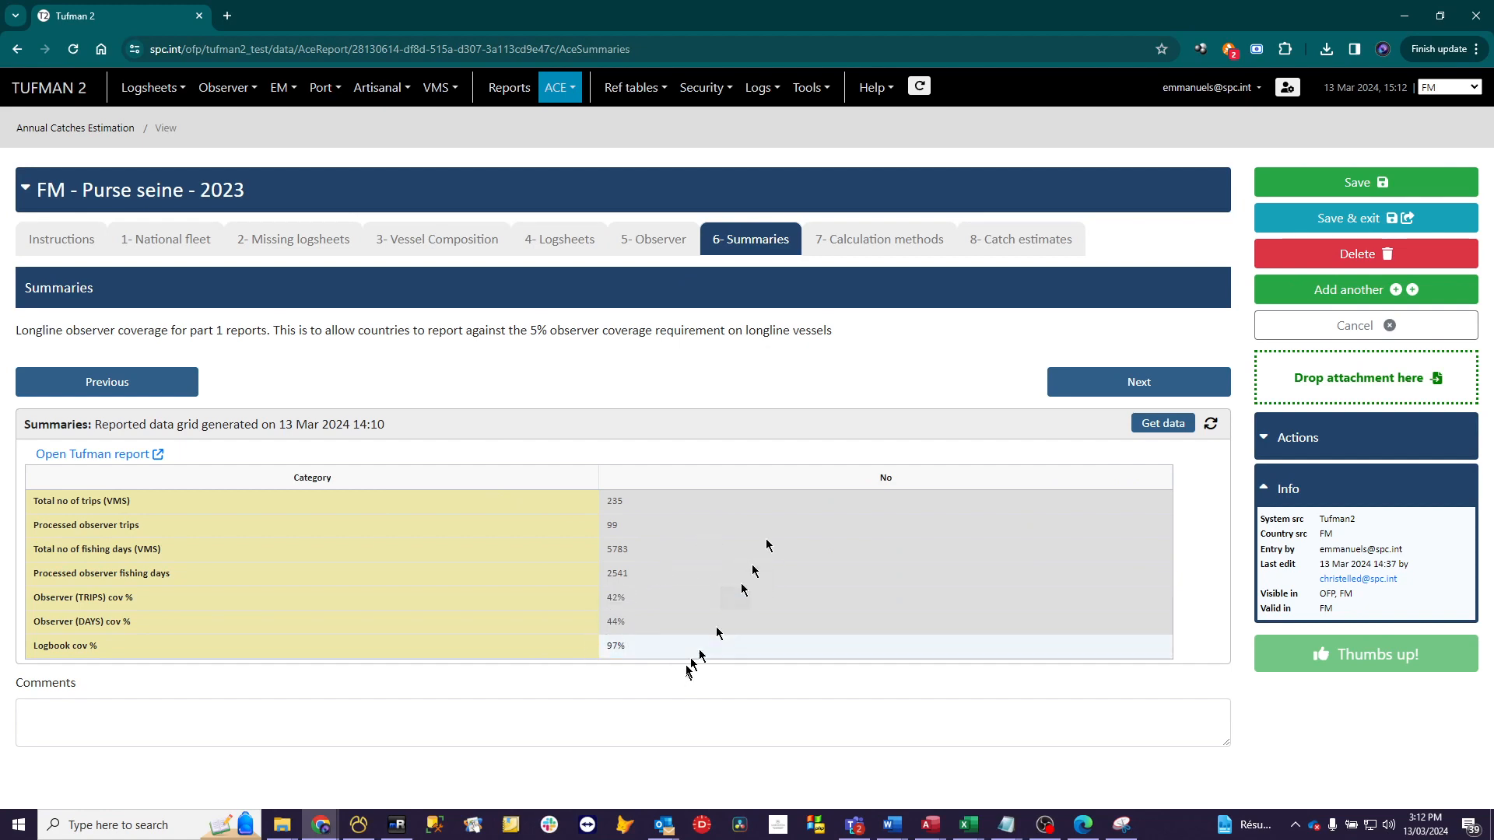
In the Retained grid of Calculation methods, set the selected method for FAL to Method 3 - Logsheet trip estimate raised to total trips
left_click(862, 244)
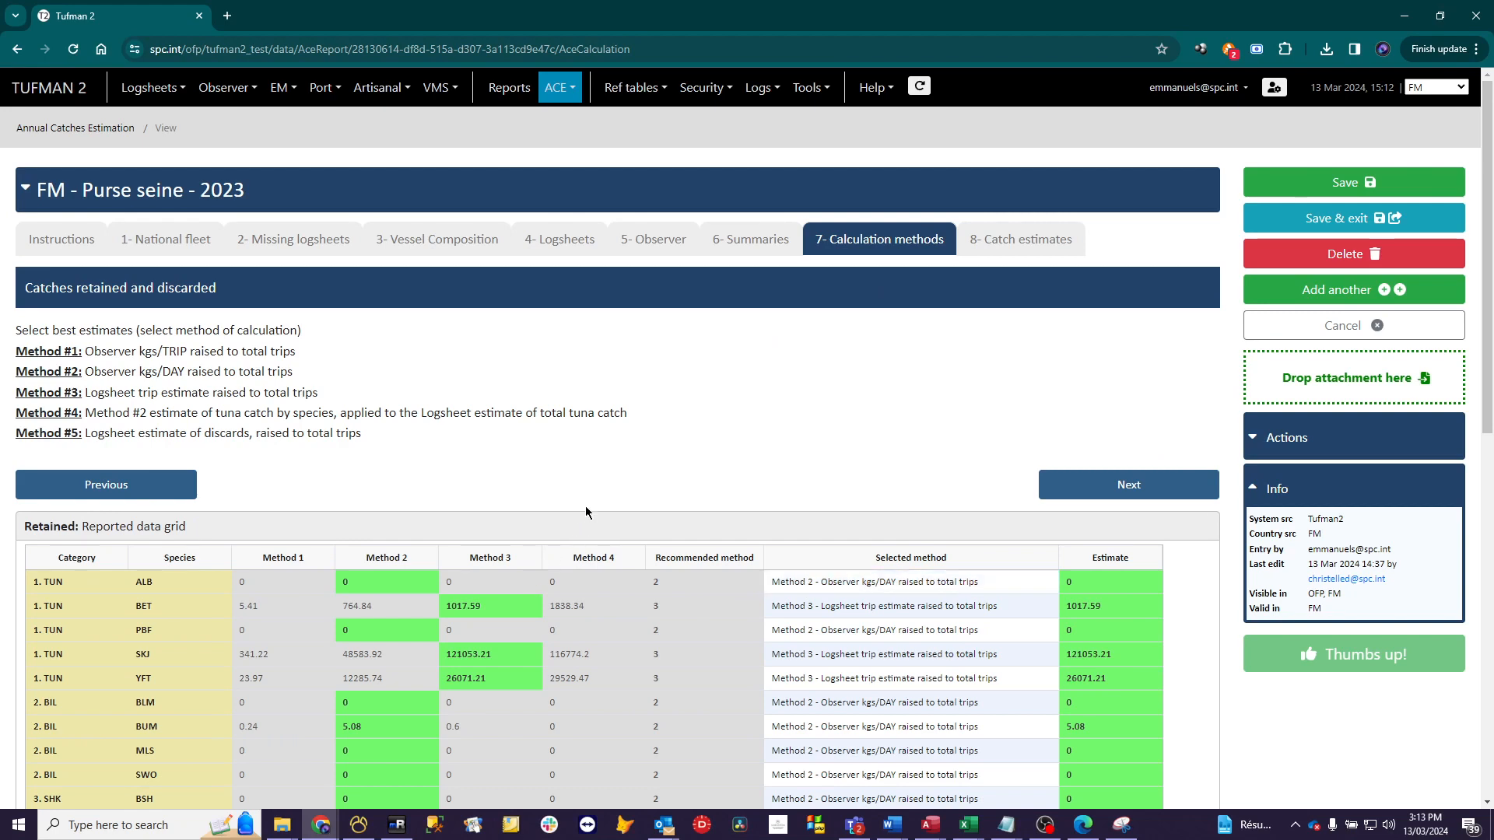
scroll(586, 511, "down", 2)
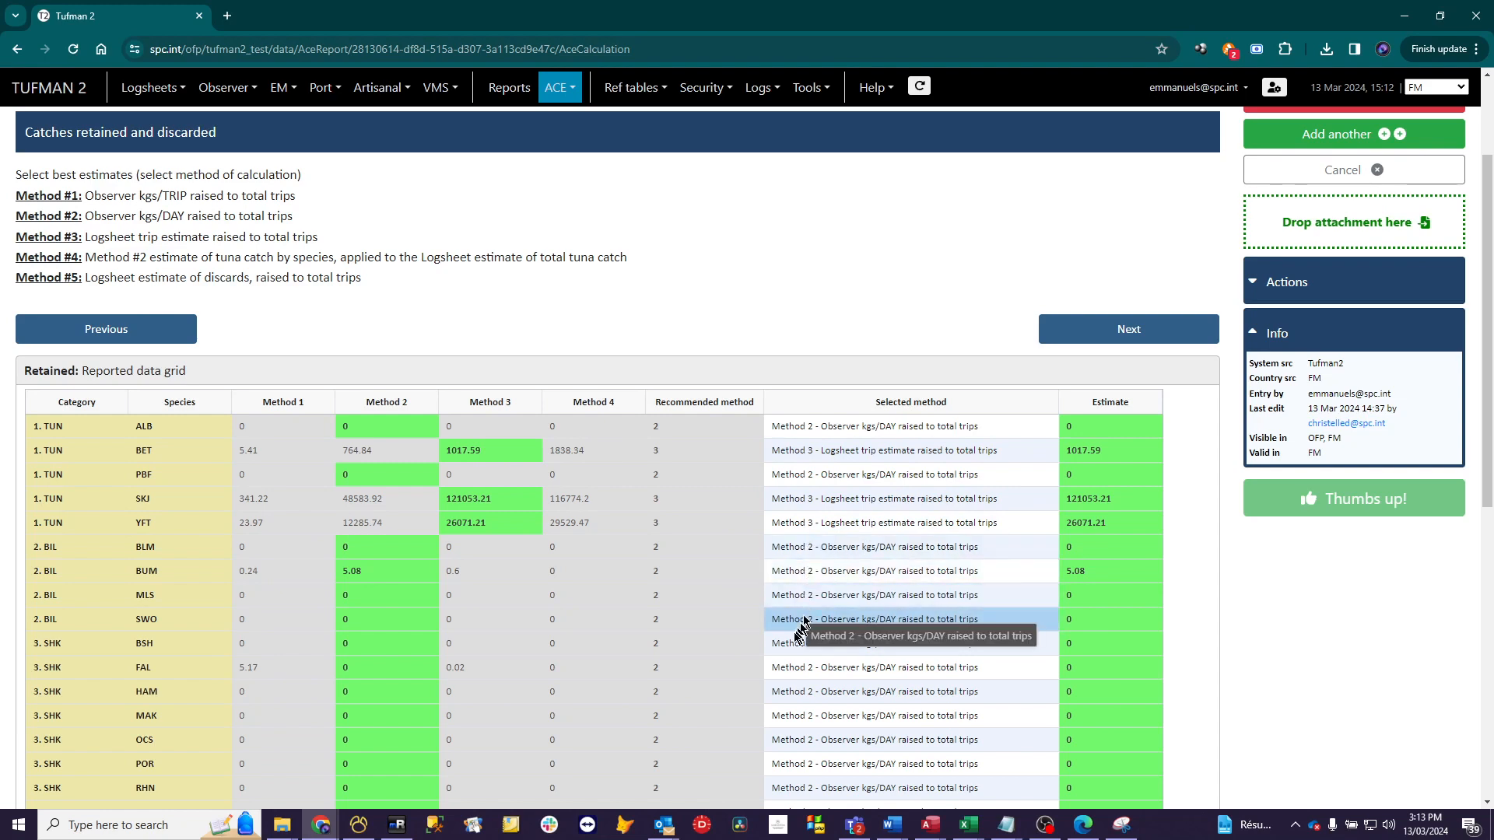
left_click(496, 675)
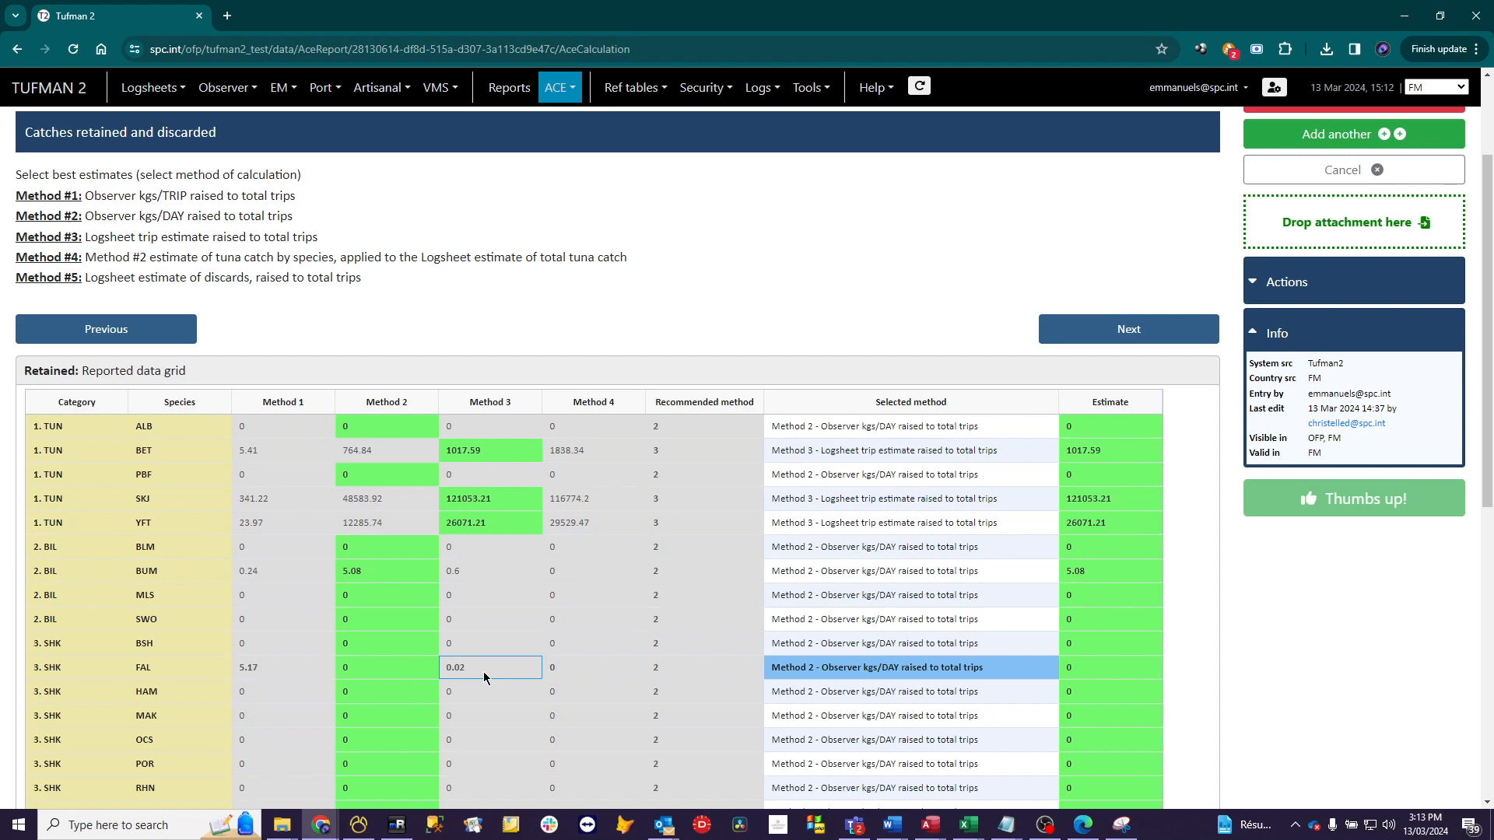
left_click(843, 668)
left_click(842, 671)
left_click(800, 720)
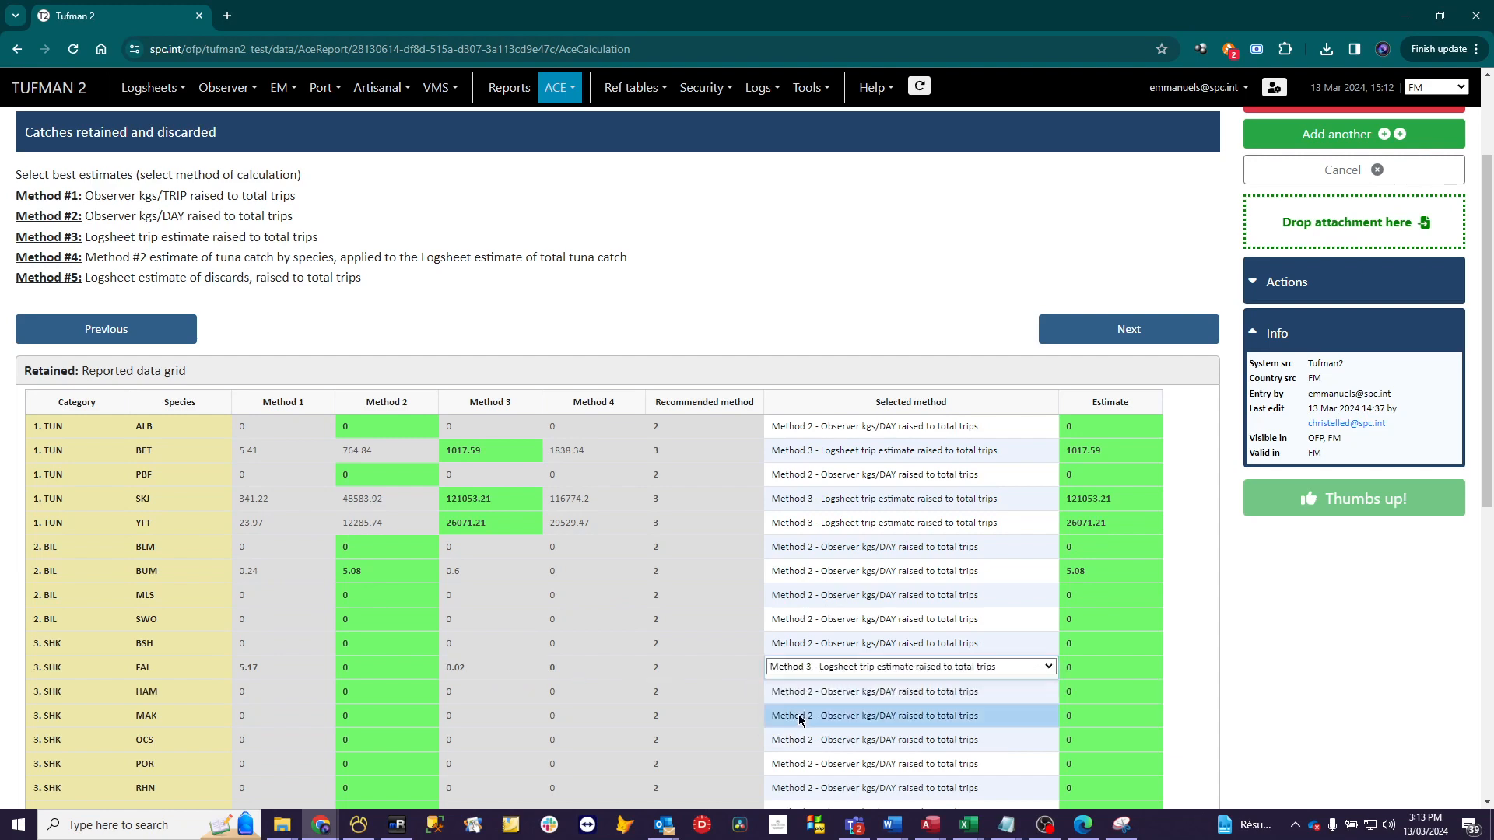
left_click(801, 763)
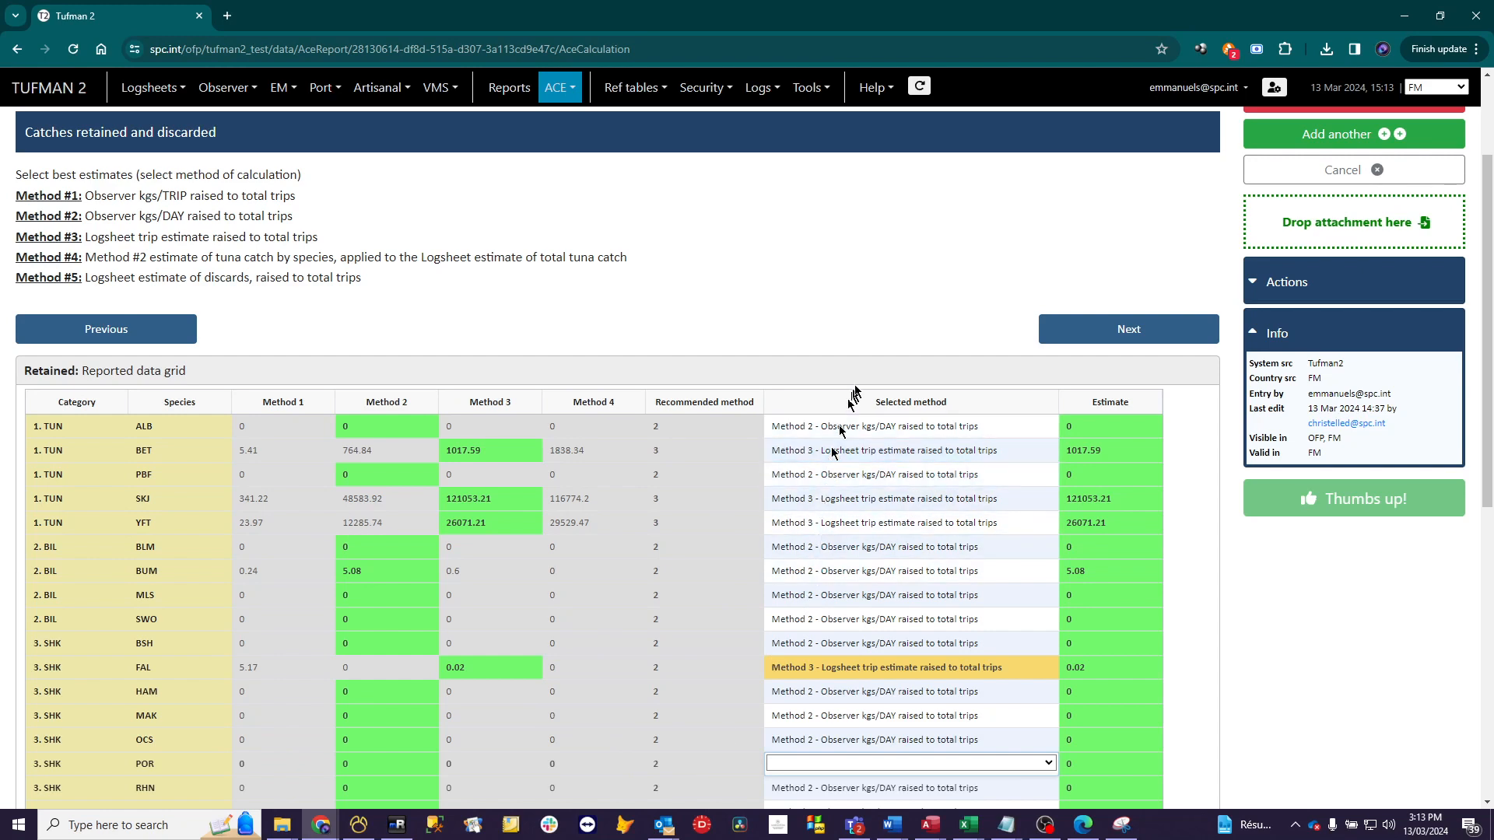
Check the final retained, discarded and combined estimates per species in Catch estimates, including FAL, and look at the Comments field
scroll(861, 383, "up", 2)
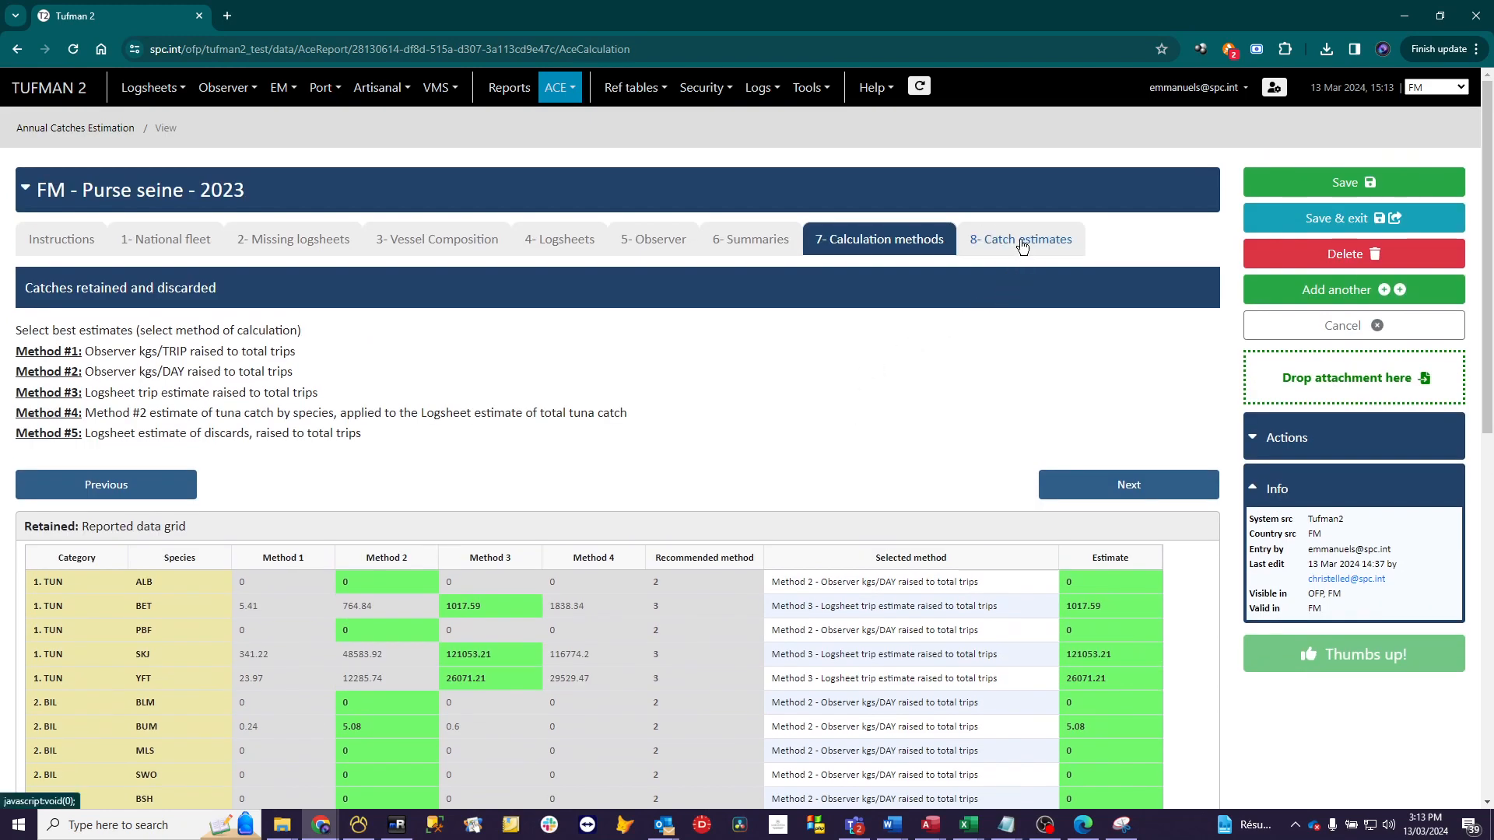
left_click(1022, 246)
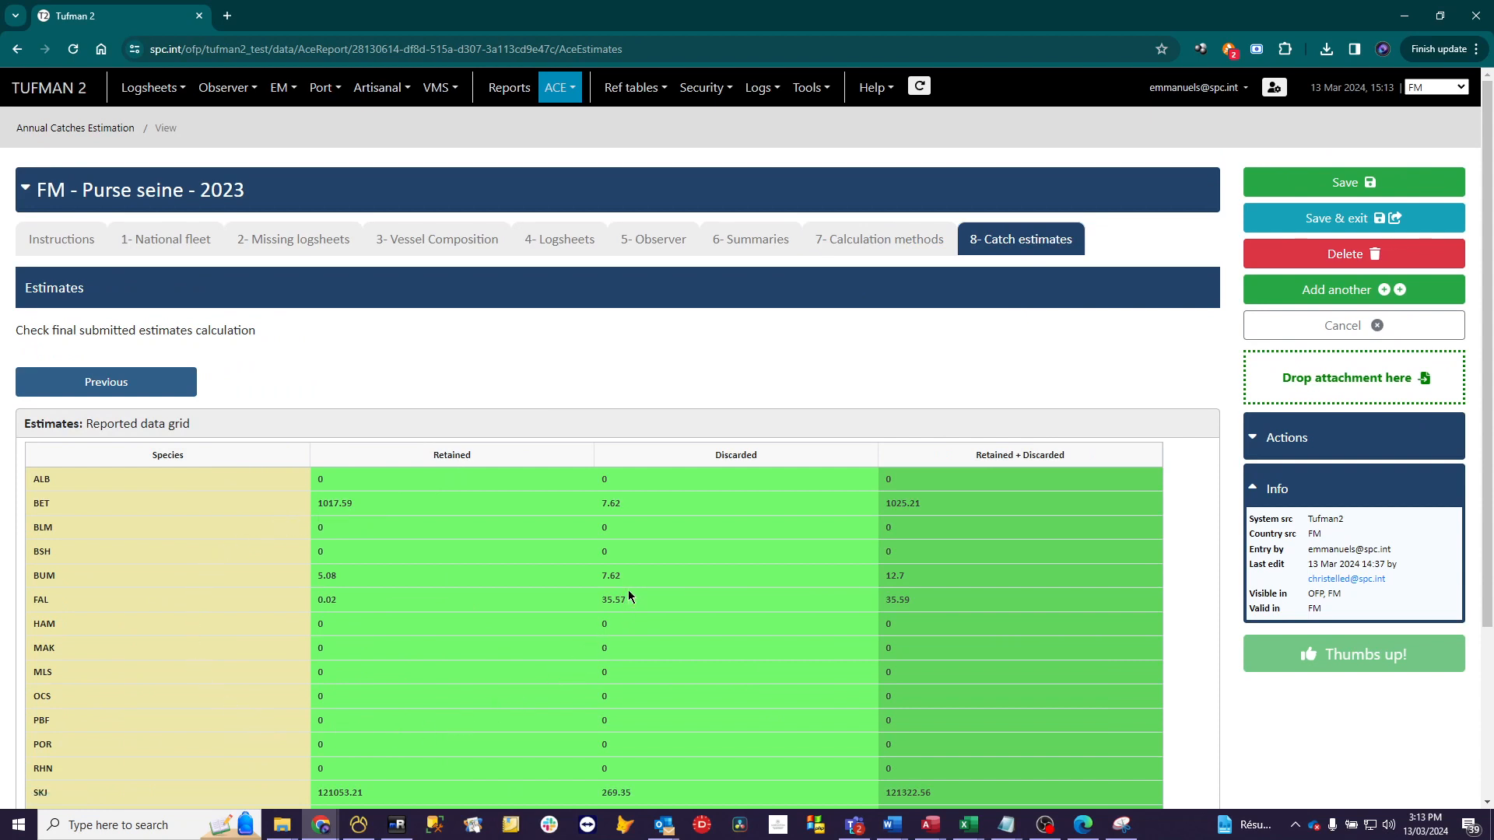
scroll(628, 590, "down", 2)
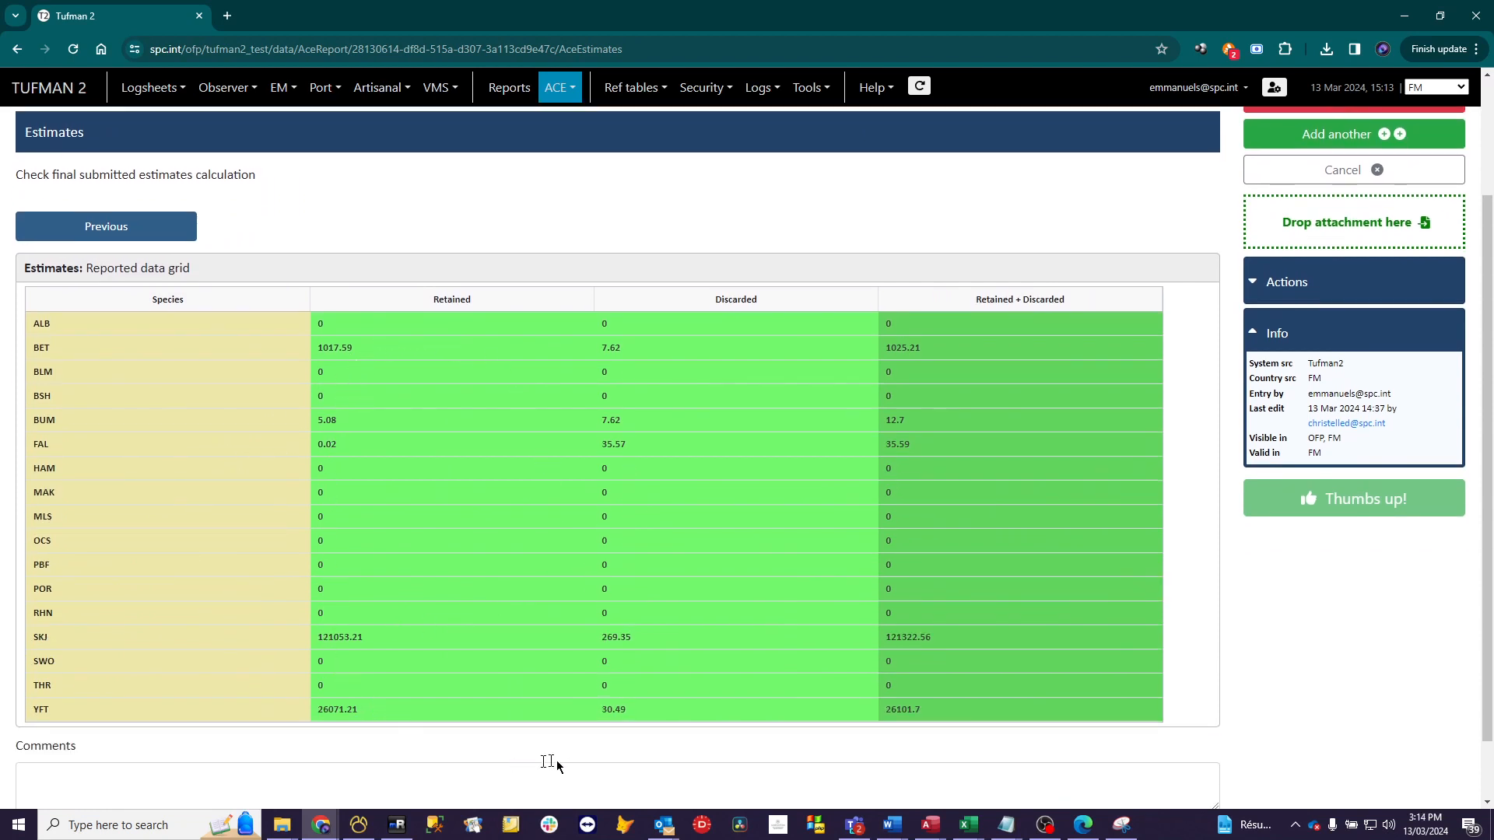
scroll(764, 750, "down", 1)
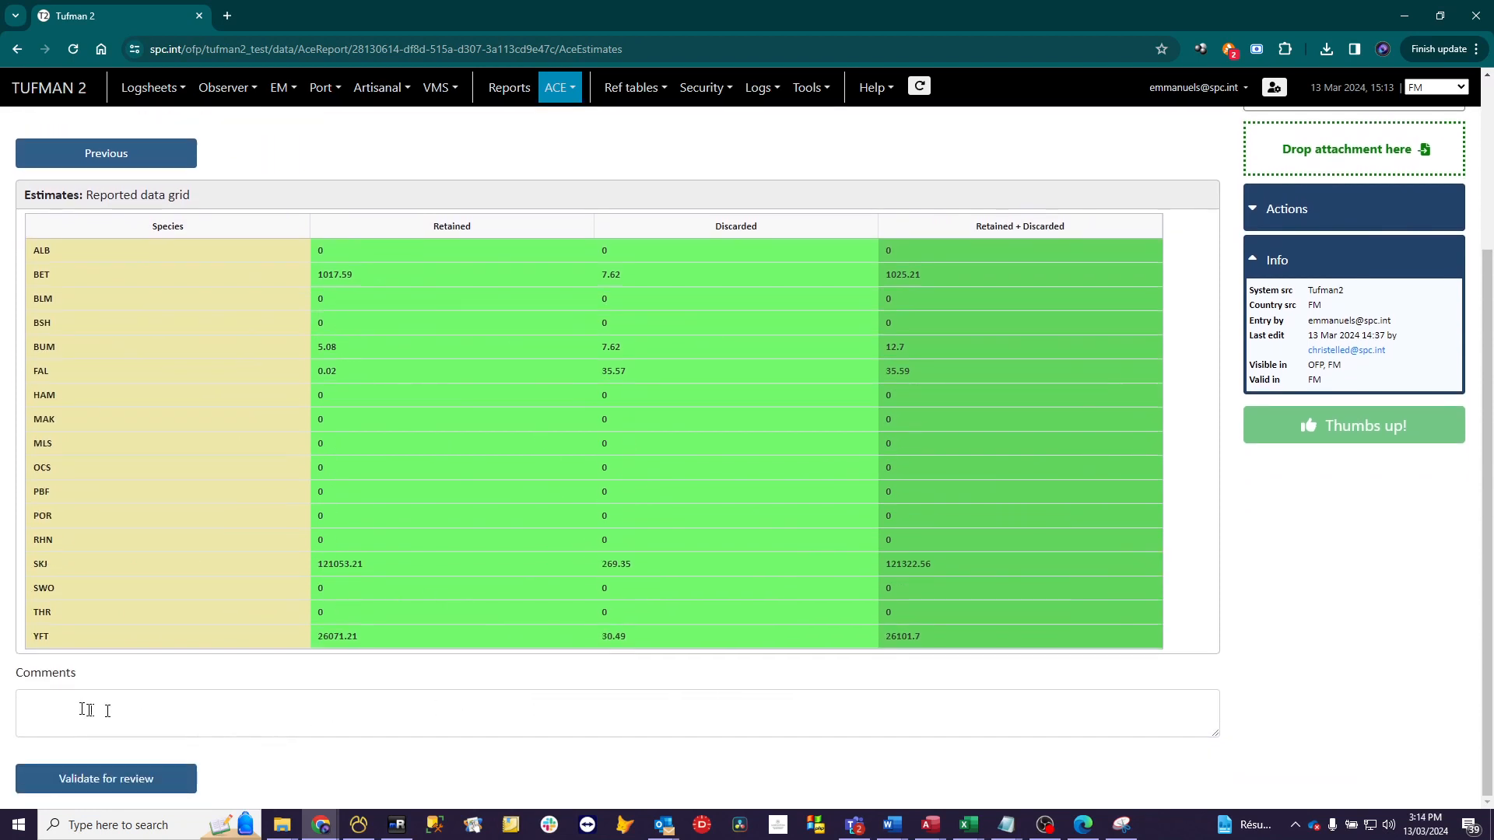
left_click(62, 701)
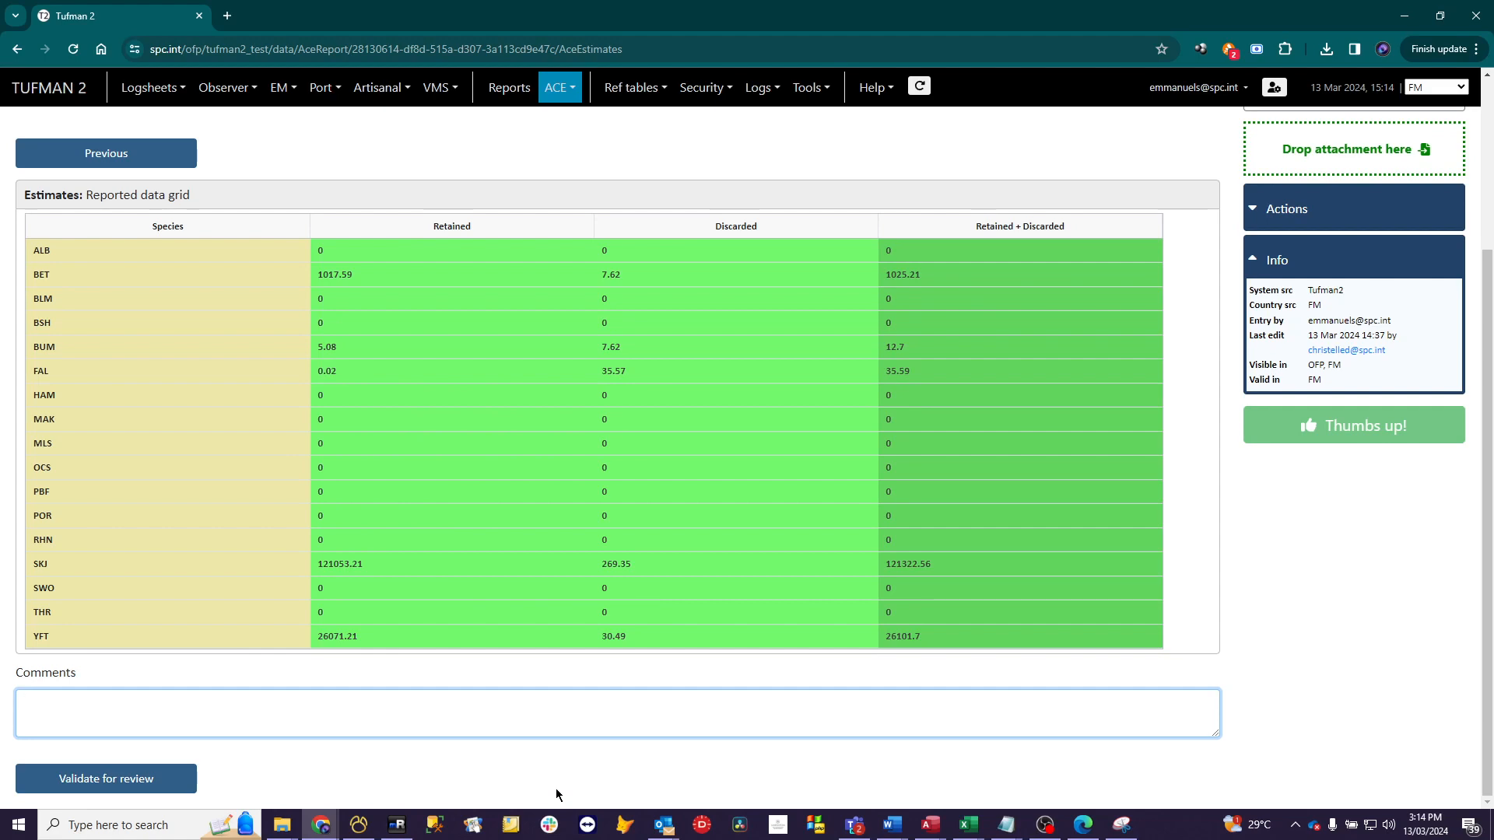
scroll(759, 626, "up", 3)
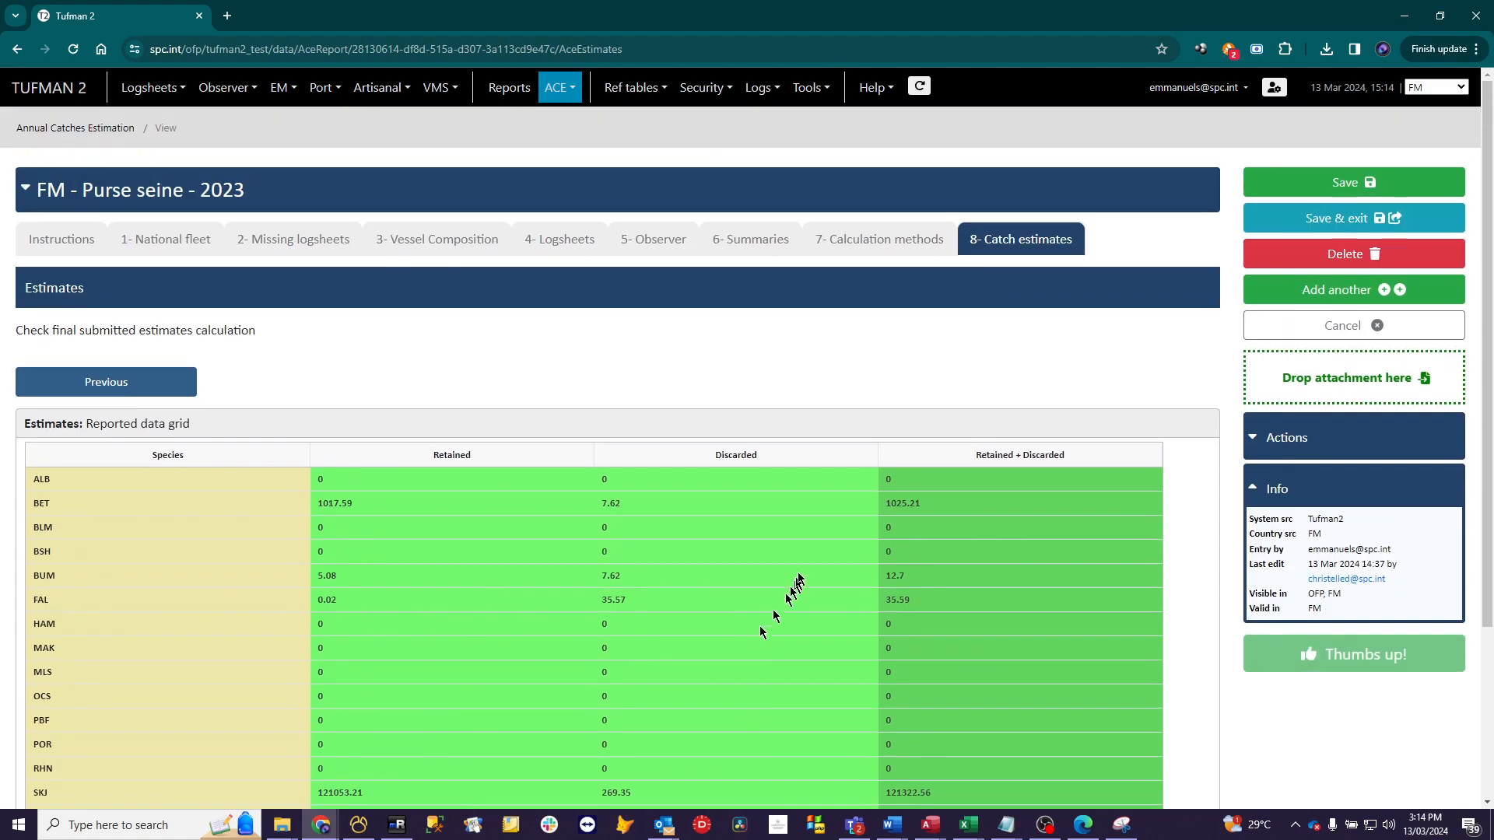